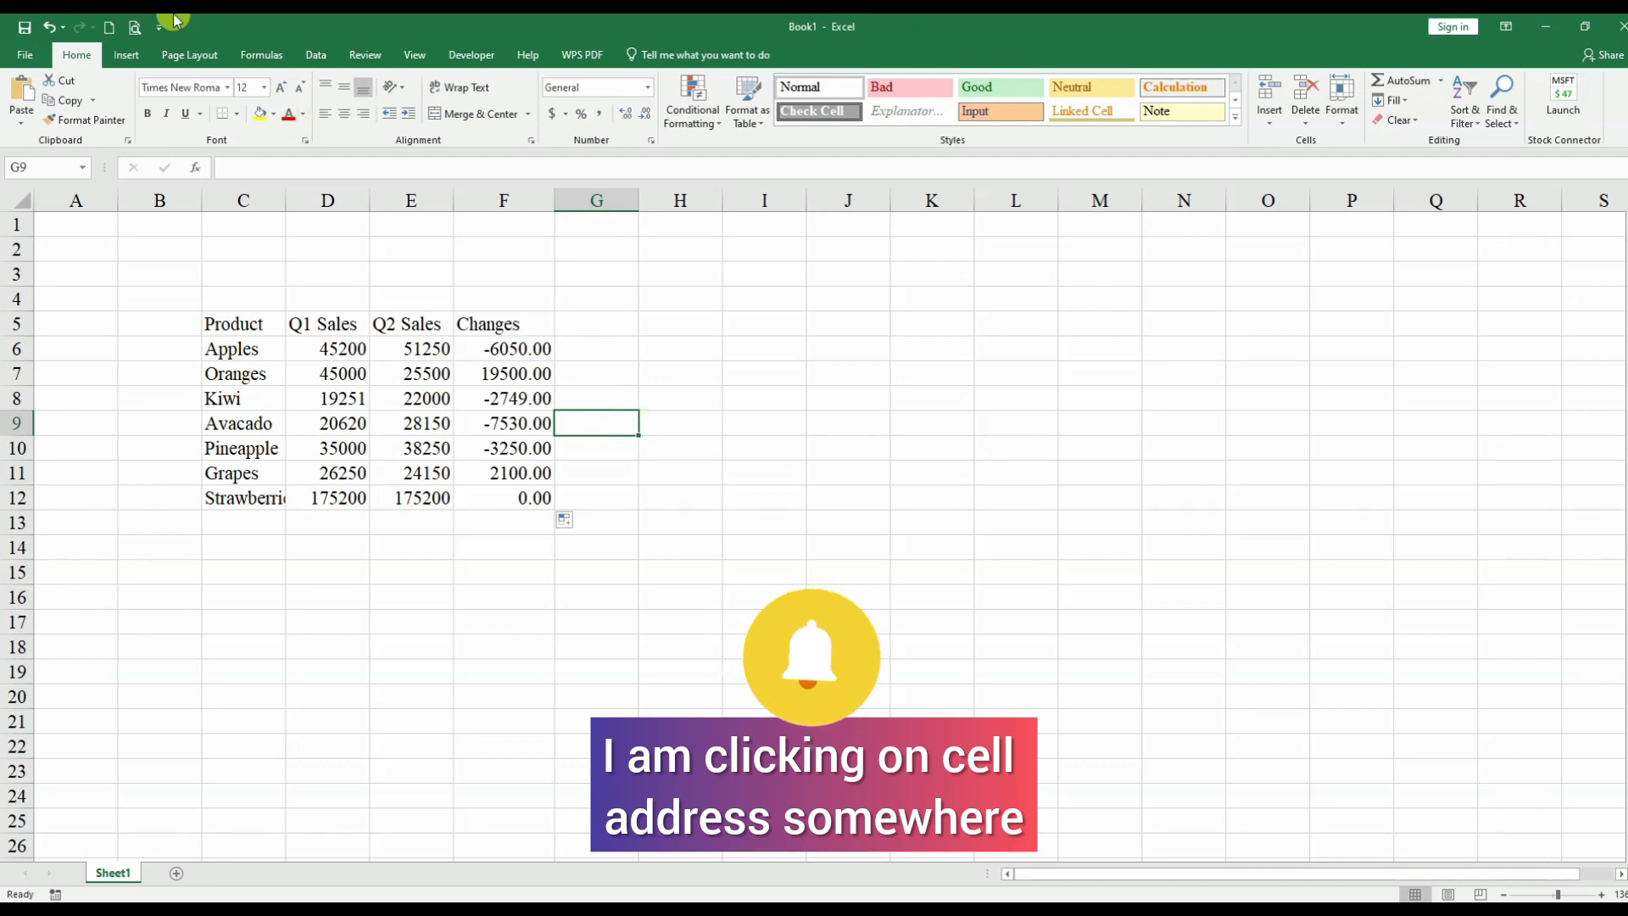
# Insert the Black Up-Pointing Triangle ▲ and Black Down-Pointing Triangle ▼ symbols into cell G9.
pyautogui.click(127, 54)
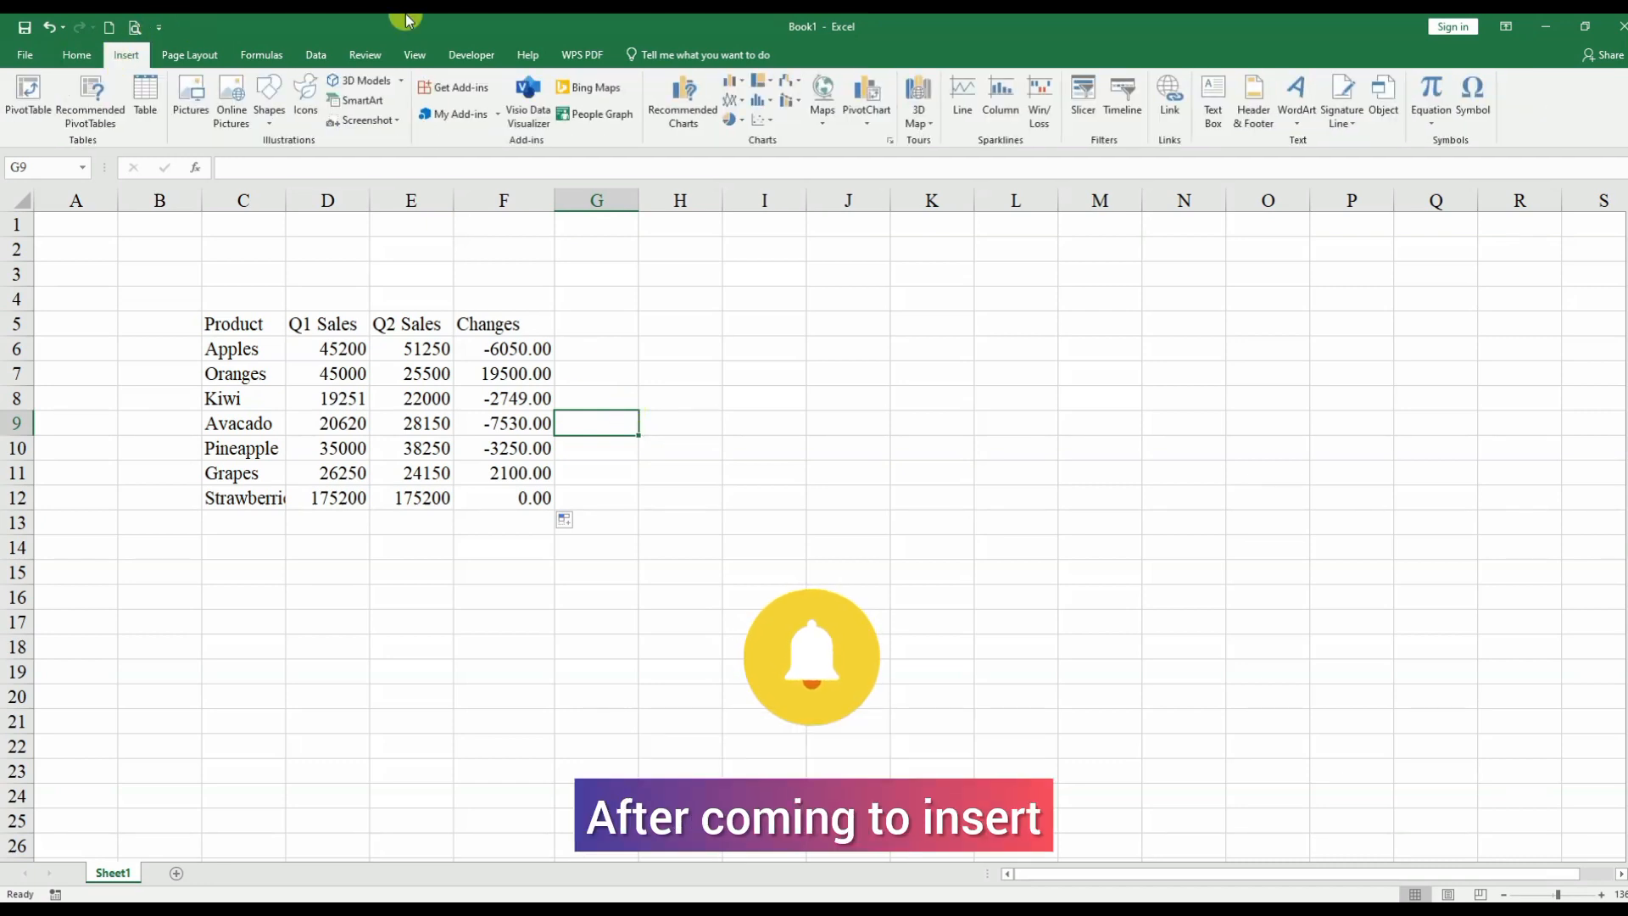
pyautogui.click(1482, 113)
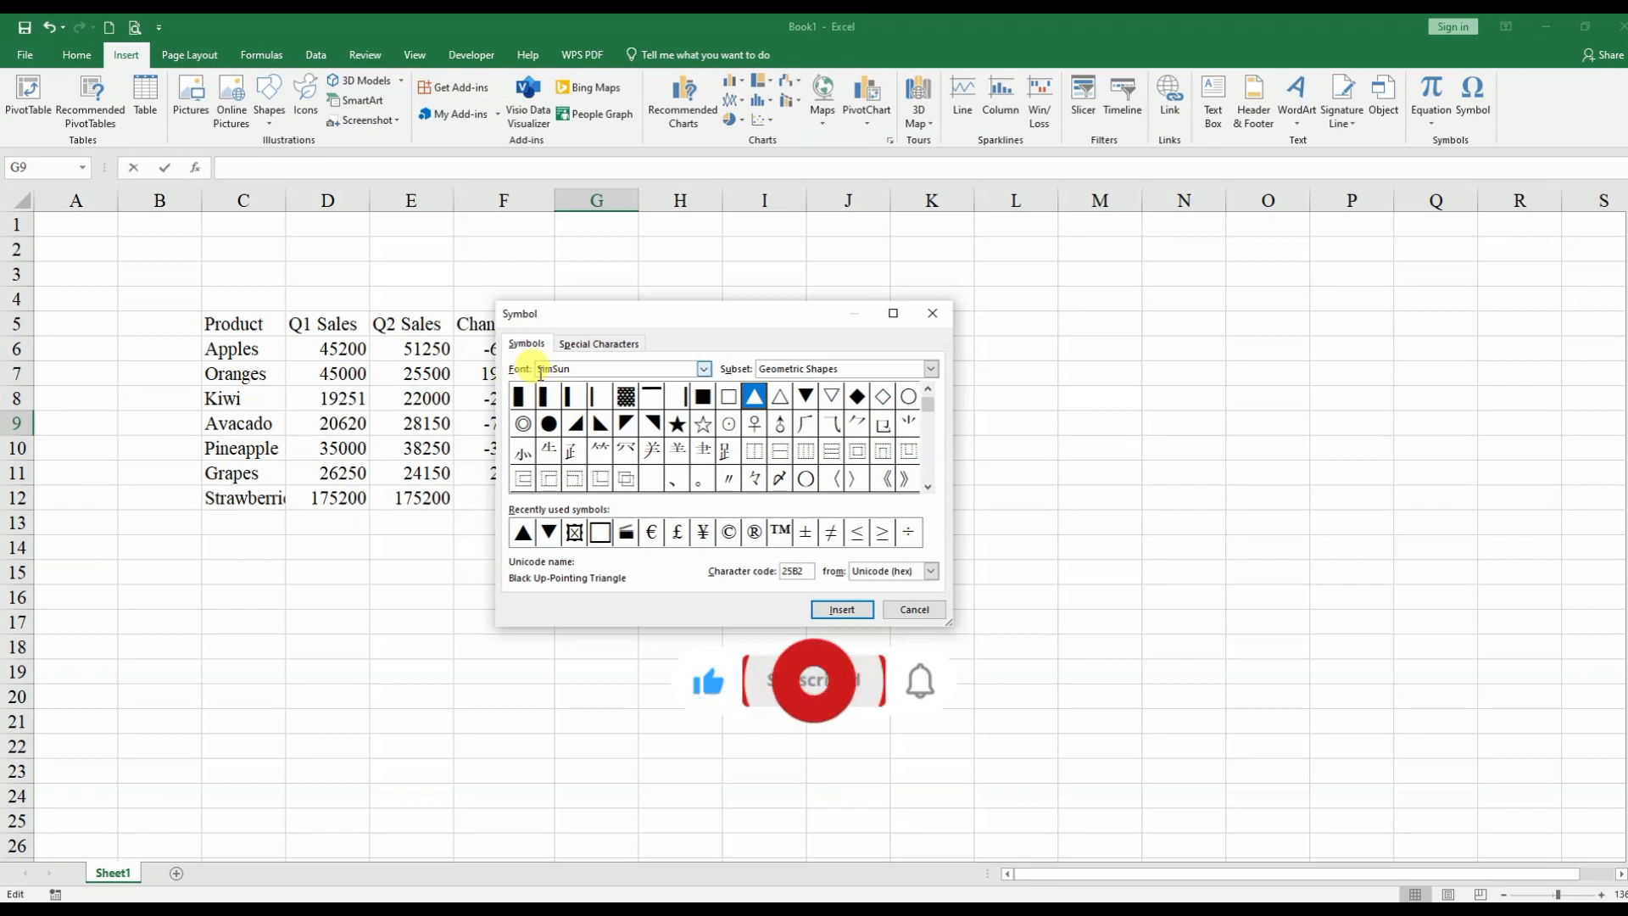
pyautogui.click(704, 369)
pyautogui.click(704, 369)
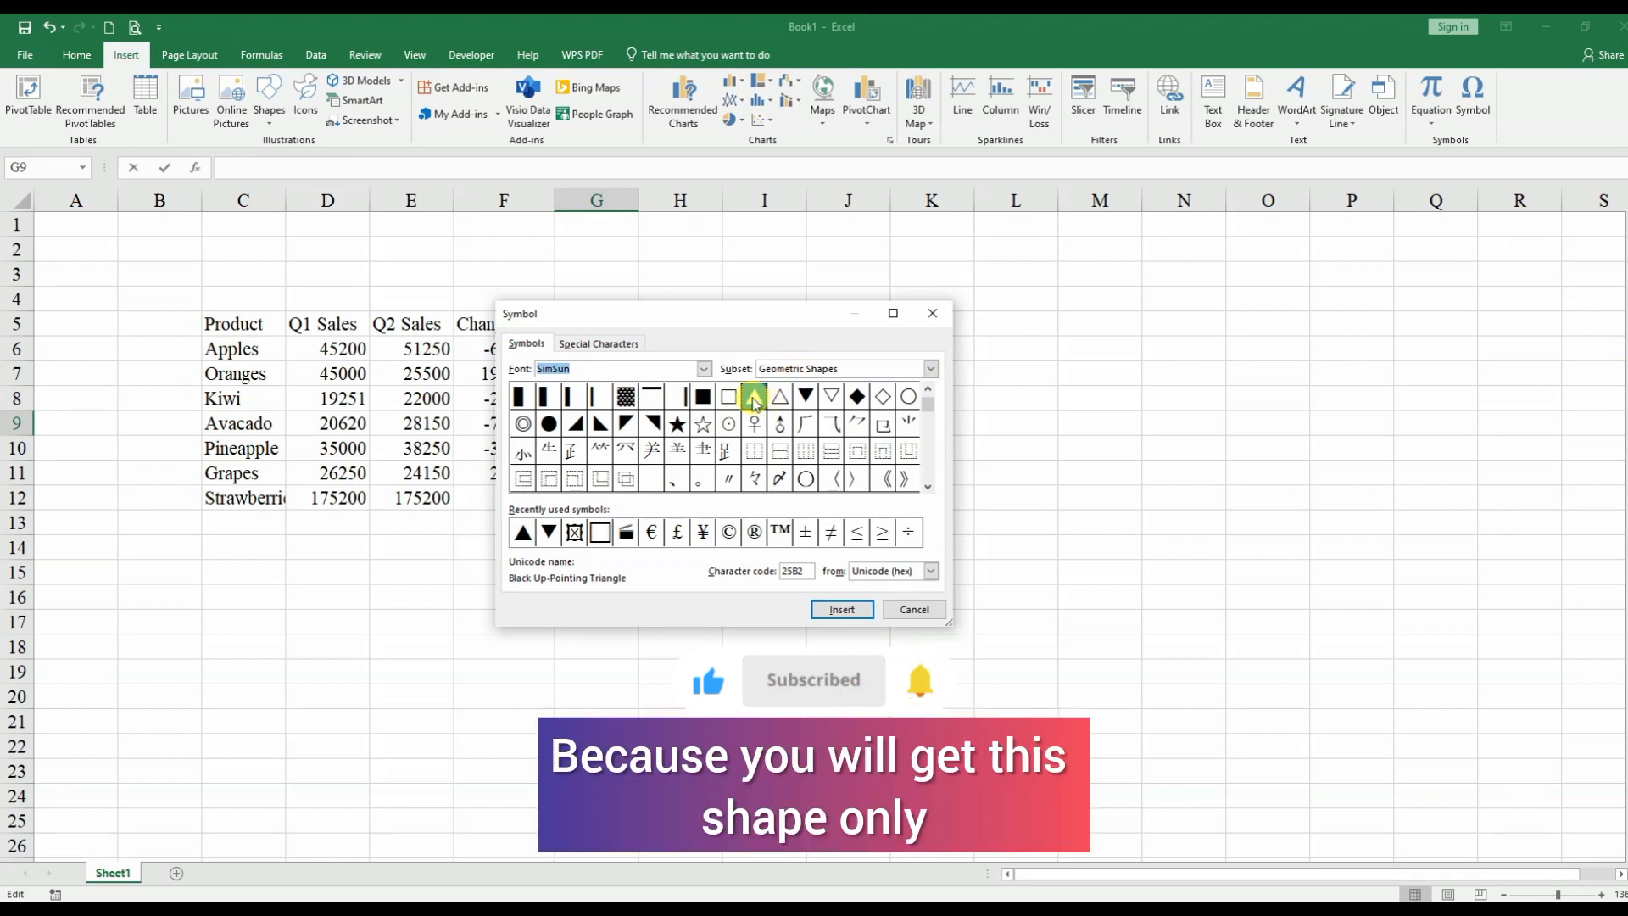
pyautogui.click(522, 535)
pyautogui.click(841, 609)
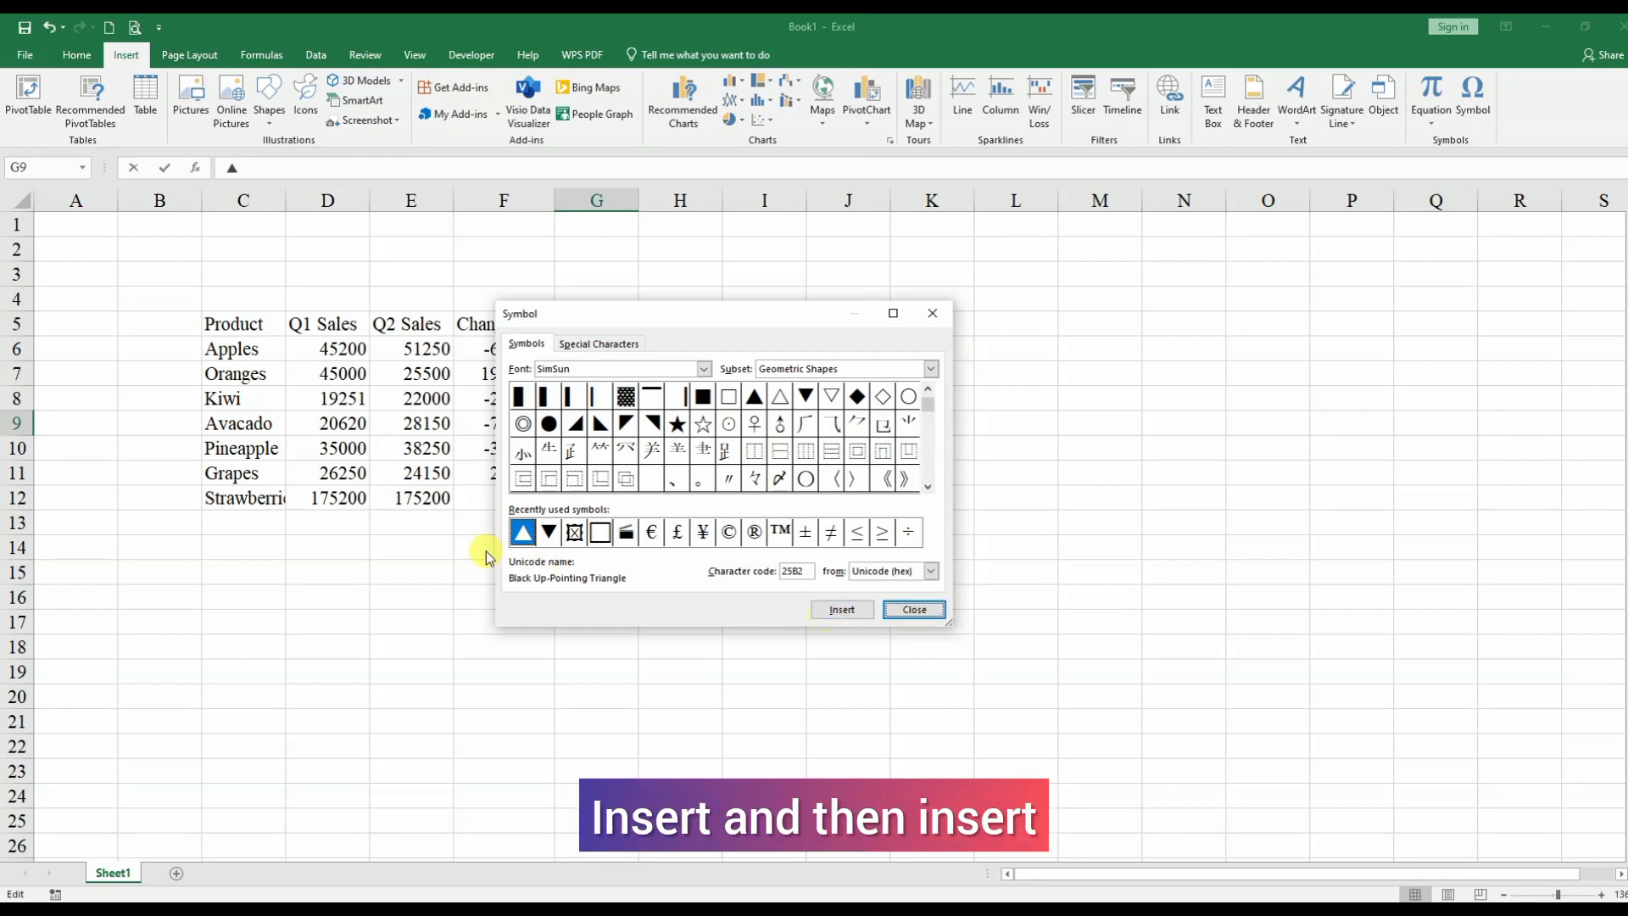
pyautogui.click(549, 535)
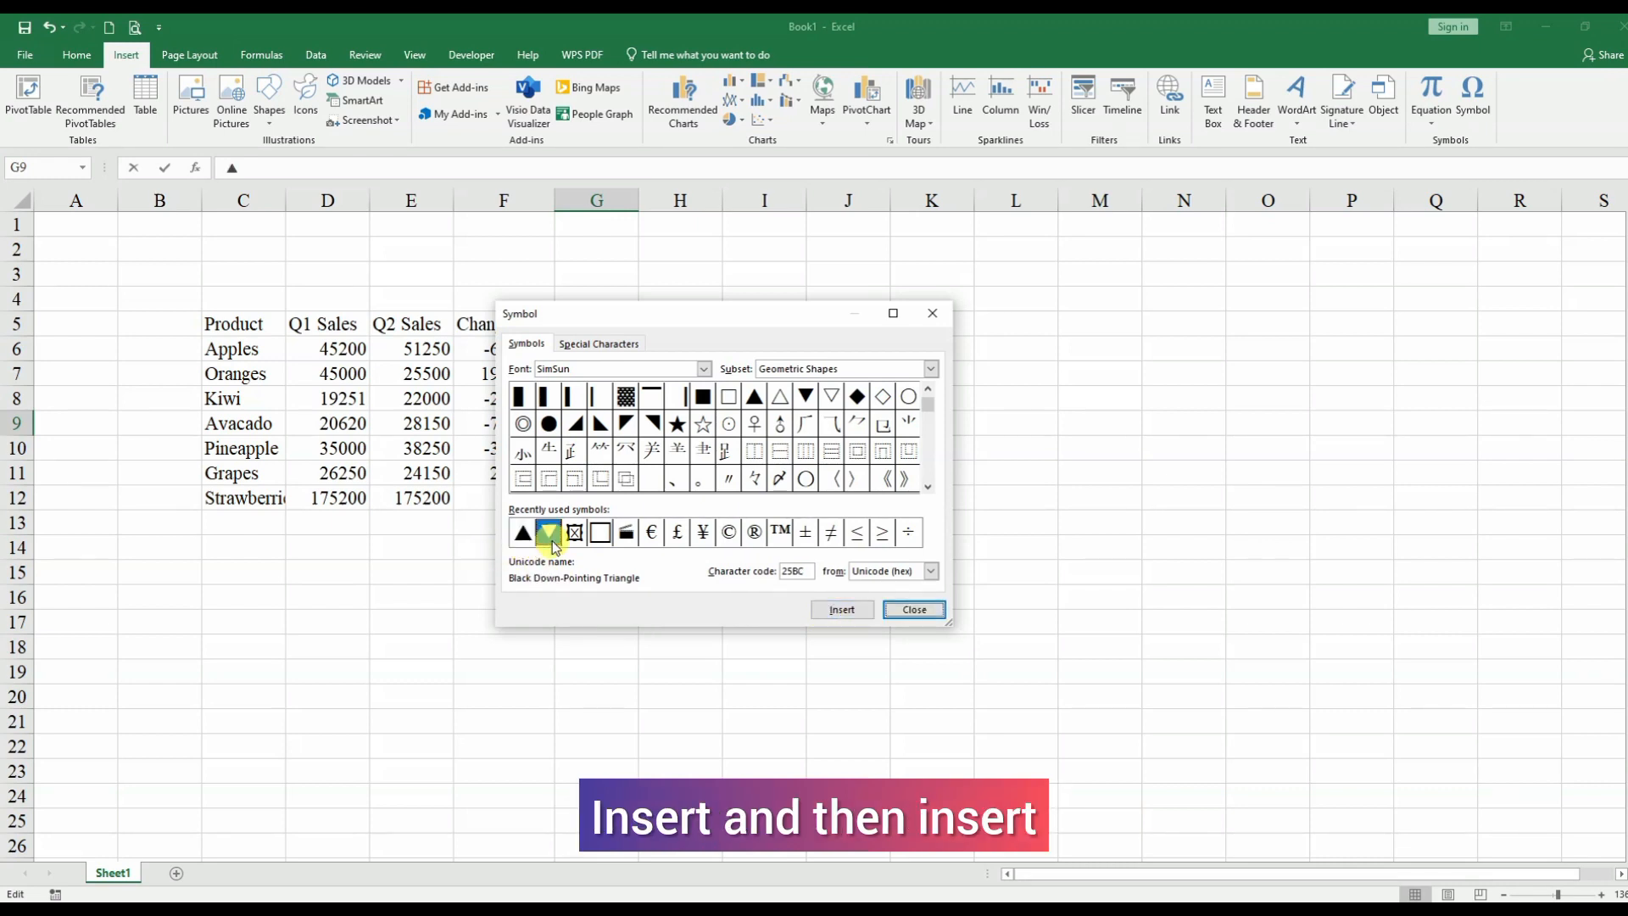
pyautogui.click(860, 610)
pyautogui.click(914, 610)
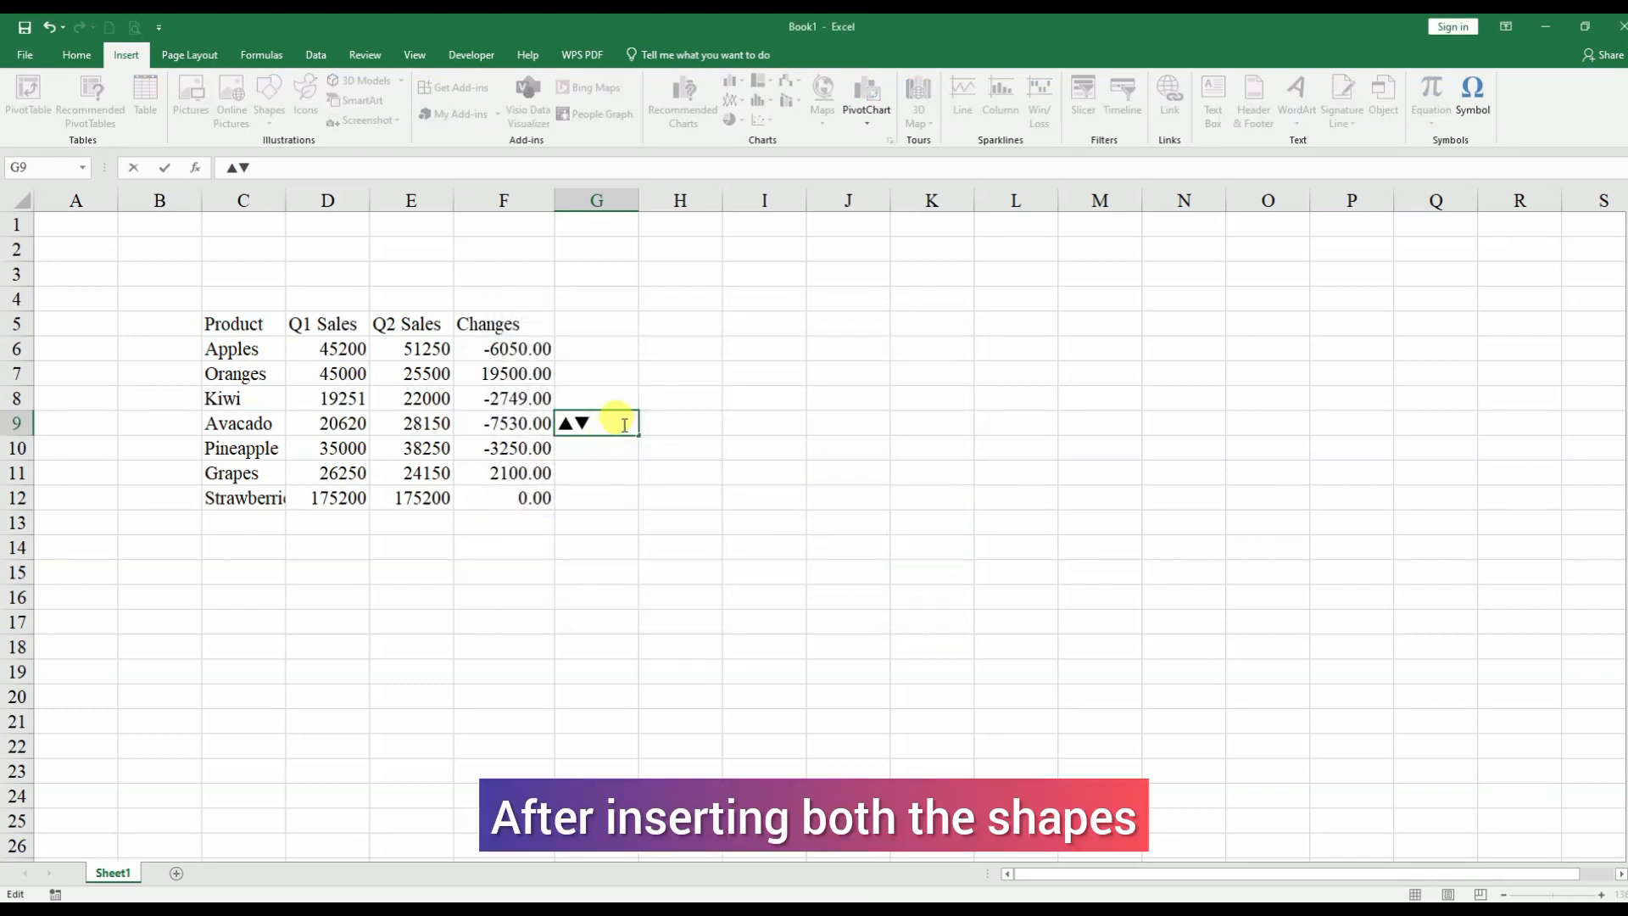
# Copy both triangle symbols from cell G9 to the clipboard and clear the cell.
pyautogui.moveTo(599, 428); pyautogui.dragTo(555, 438)
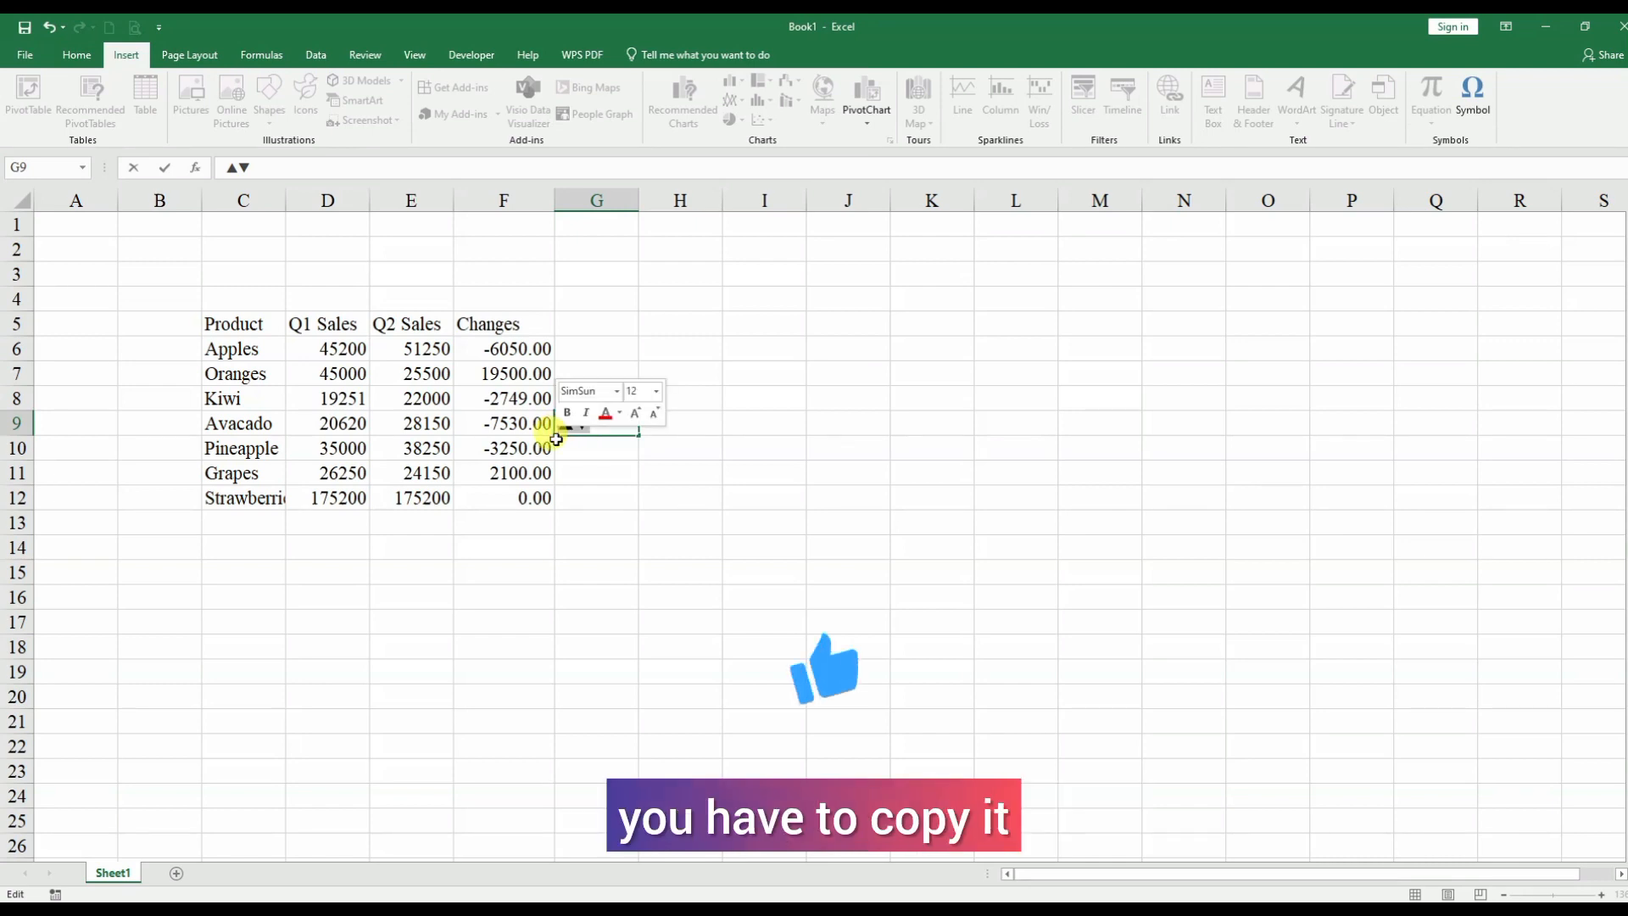
pyautogui.hotkey('ctrl', 'c')
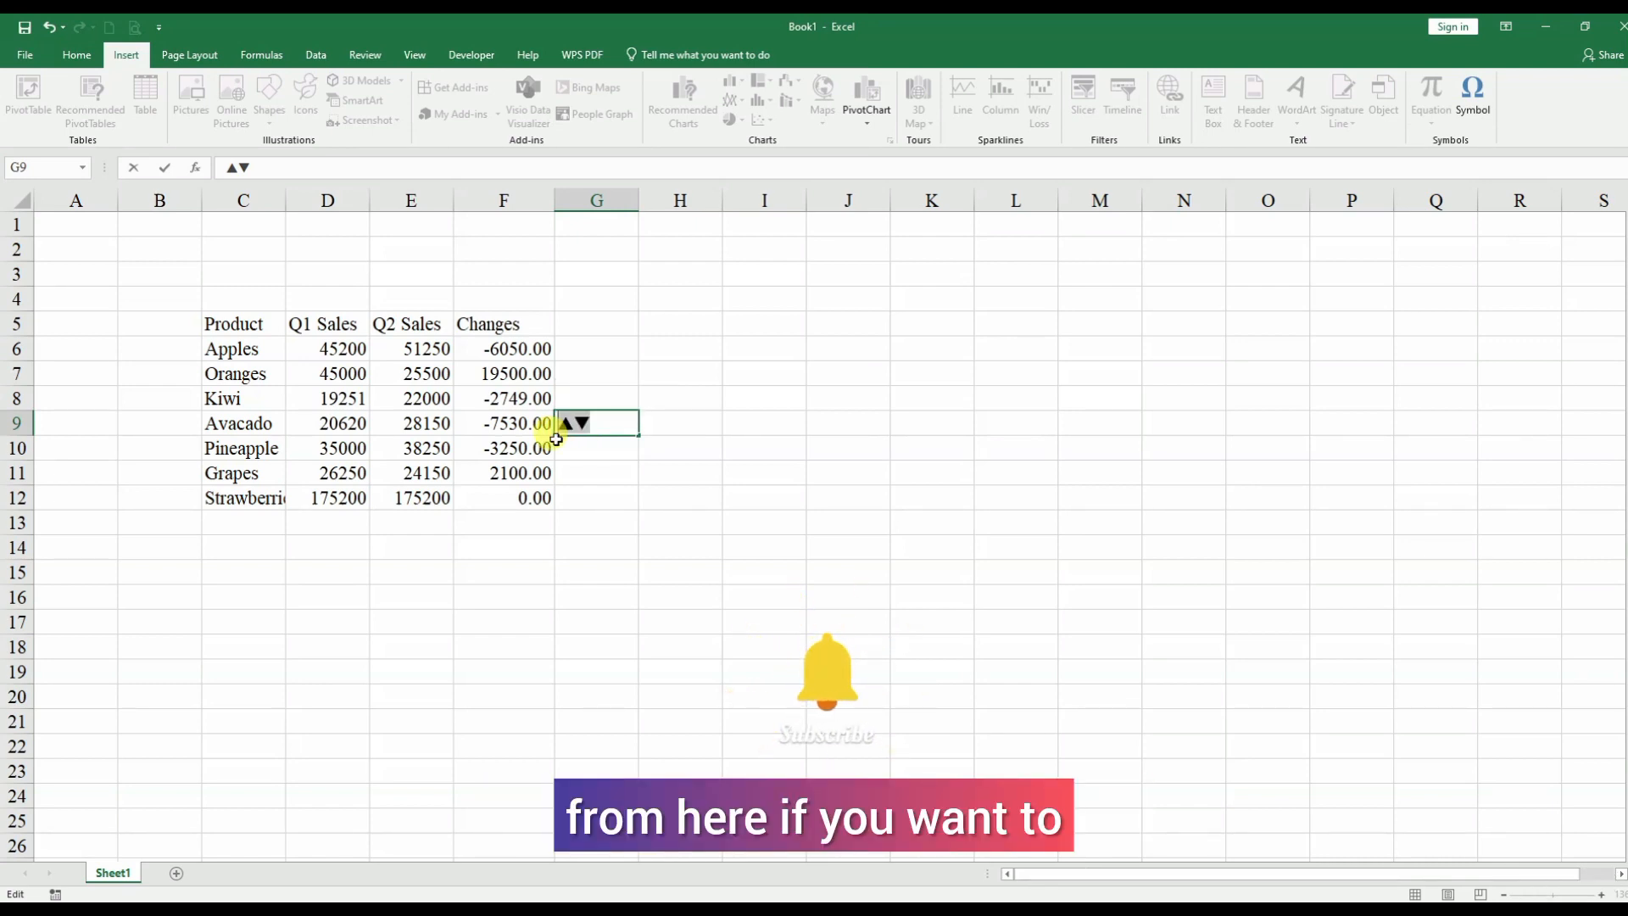
pyautogui.click(605, 472)
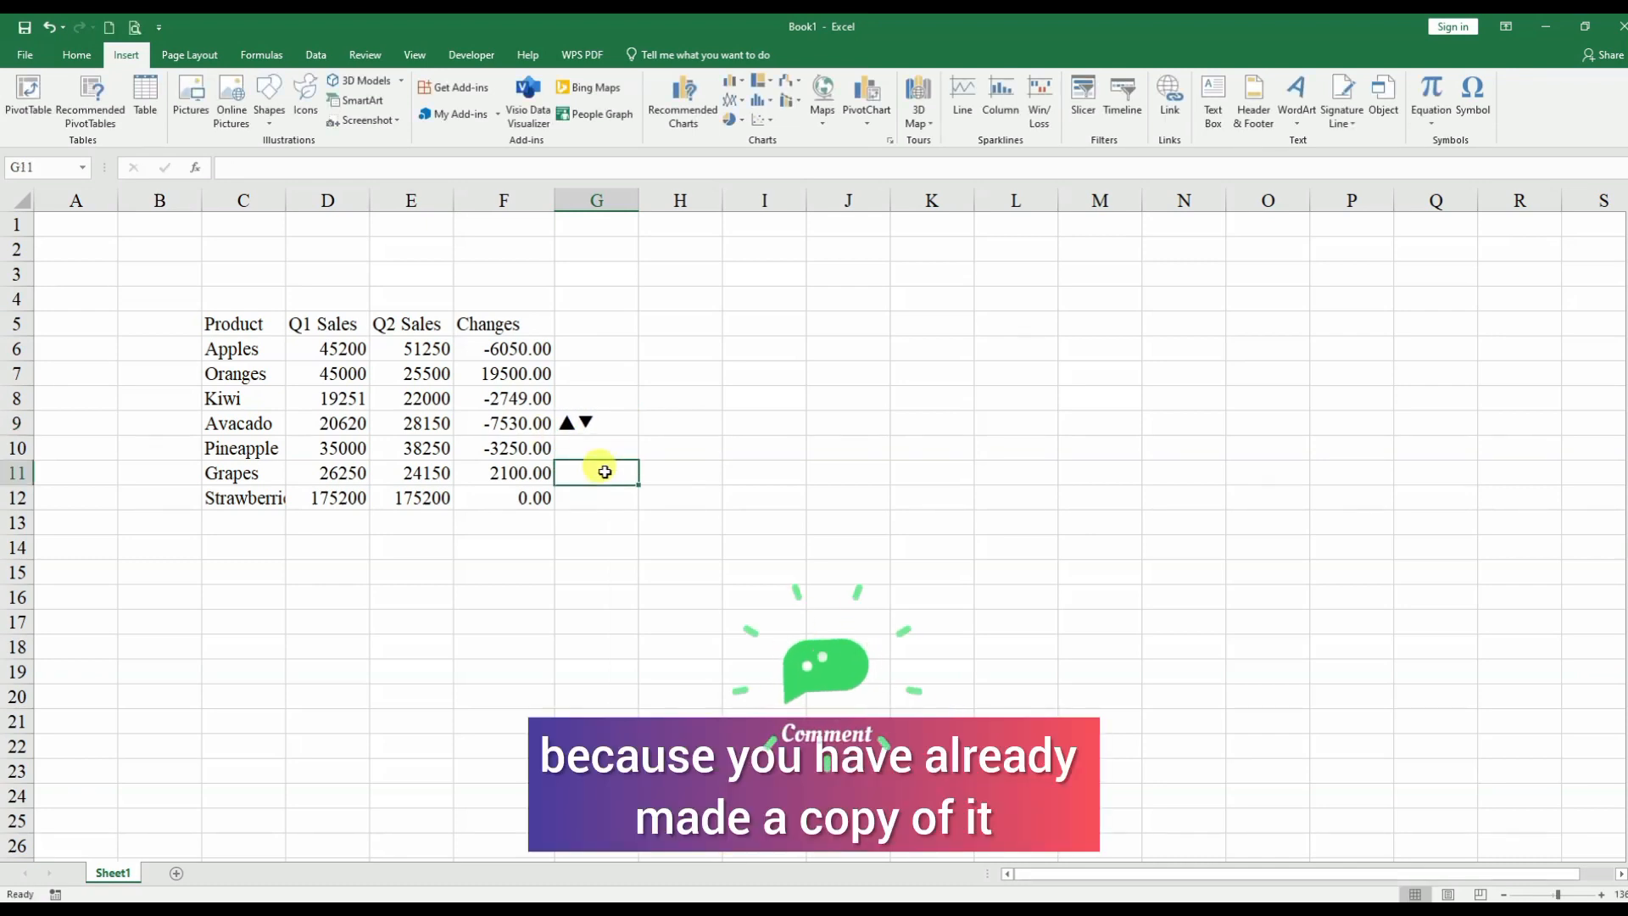
pyautogui.click(595, 424)
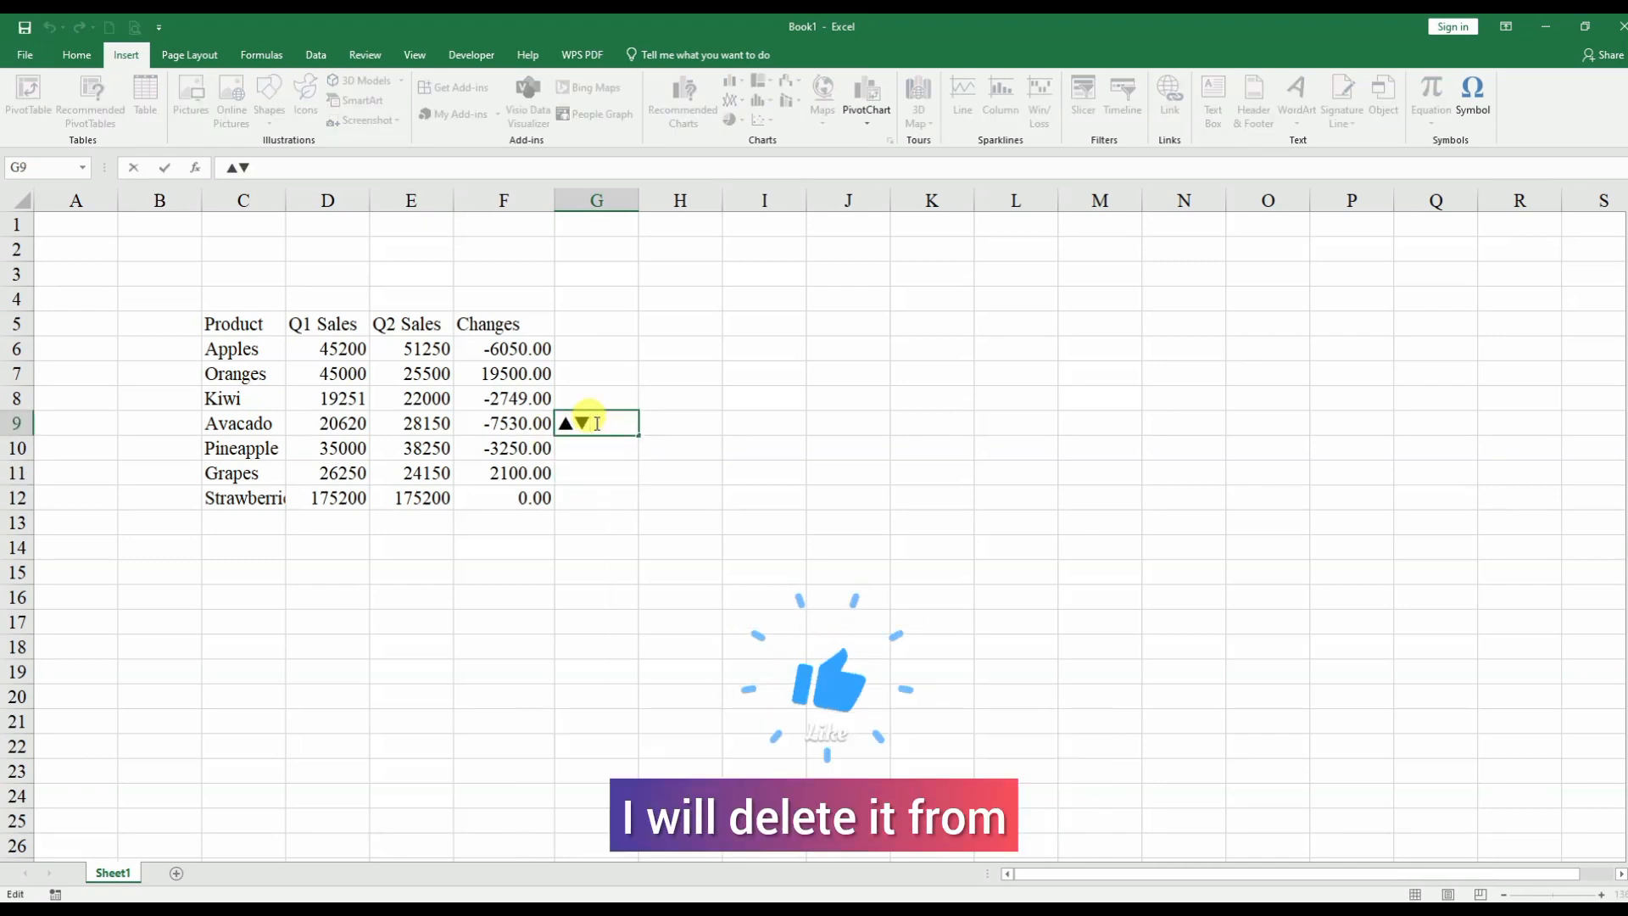
pyautogui.hotkey('ctrl', 'a')
pyautogui.hotkey('ctrl', 'c')
pyautogui.press('BackSpace')
pyautogui.click(600, 445)
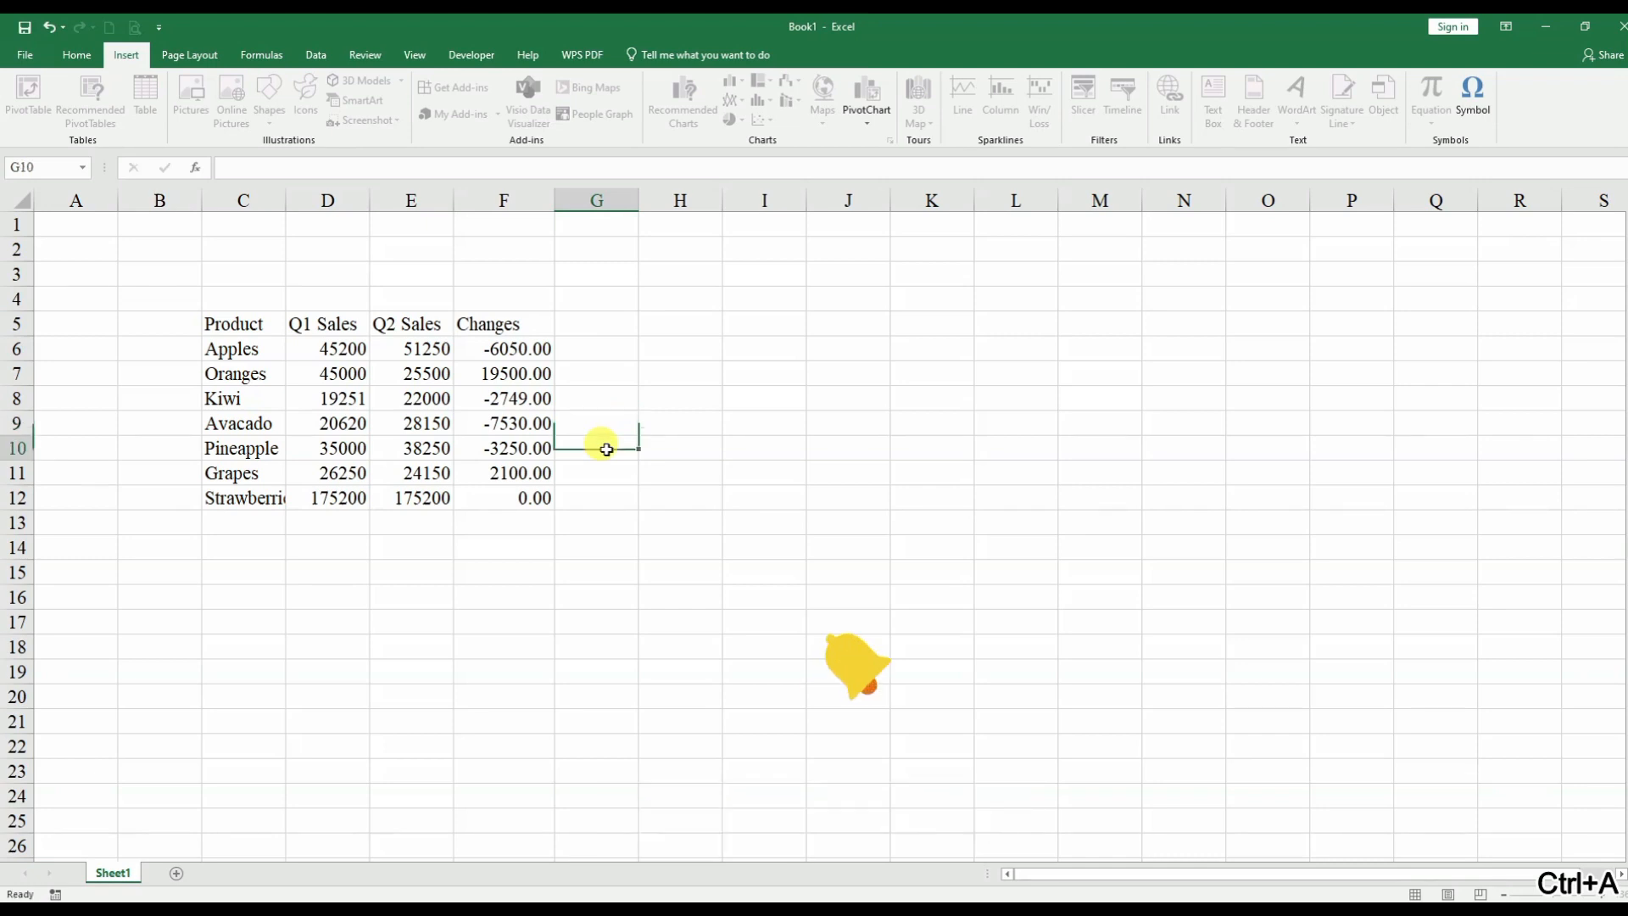
# Select the values of the Changes column, F6:F12, for number formatting.
pyautogui.moveTo(475, 342); pyautogui.dragTo(495, 497)
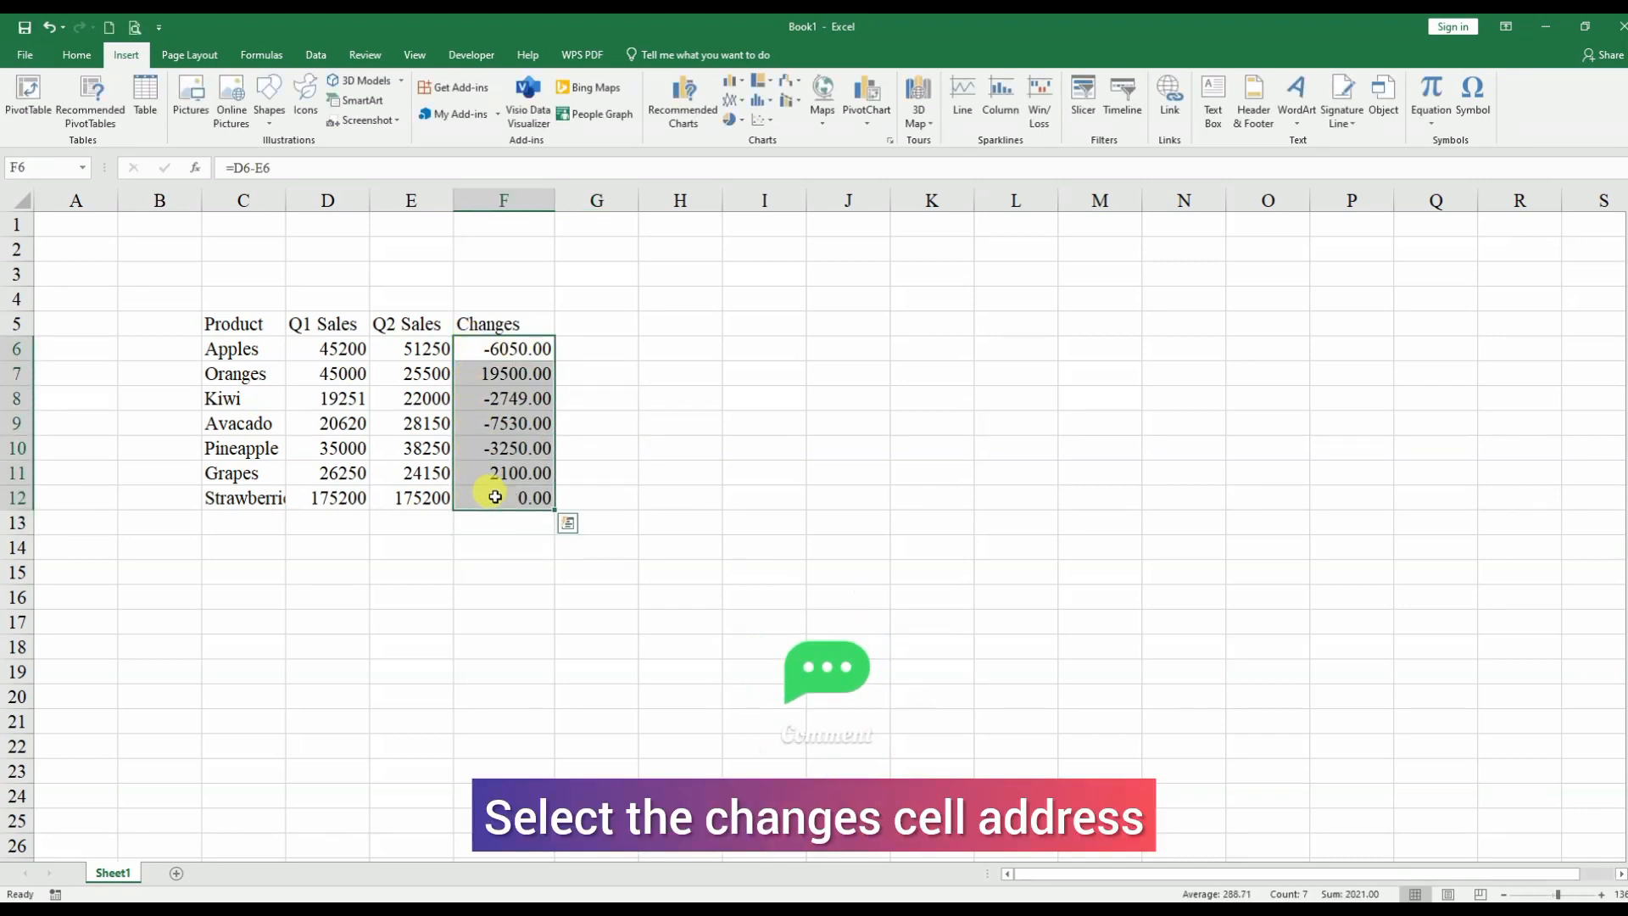
pyautogui.click(76, 58)
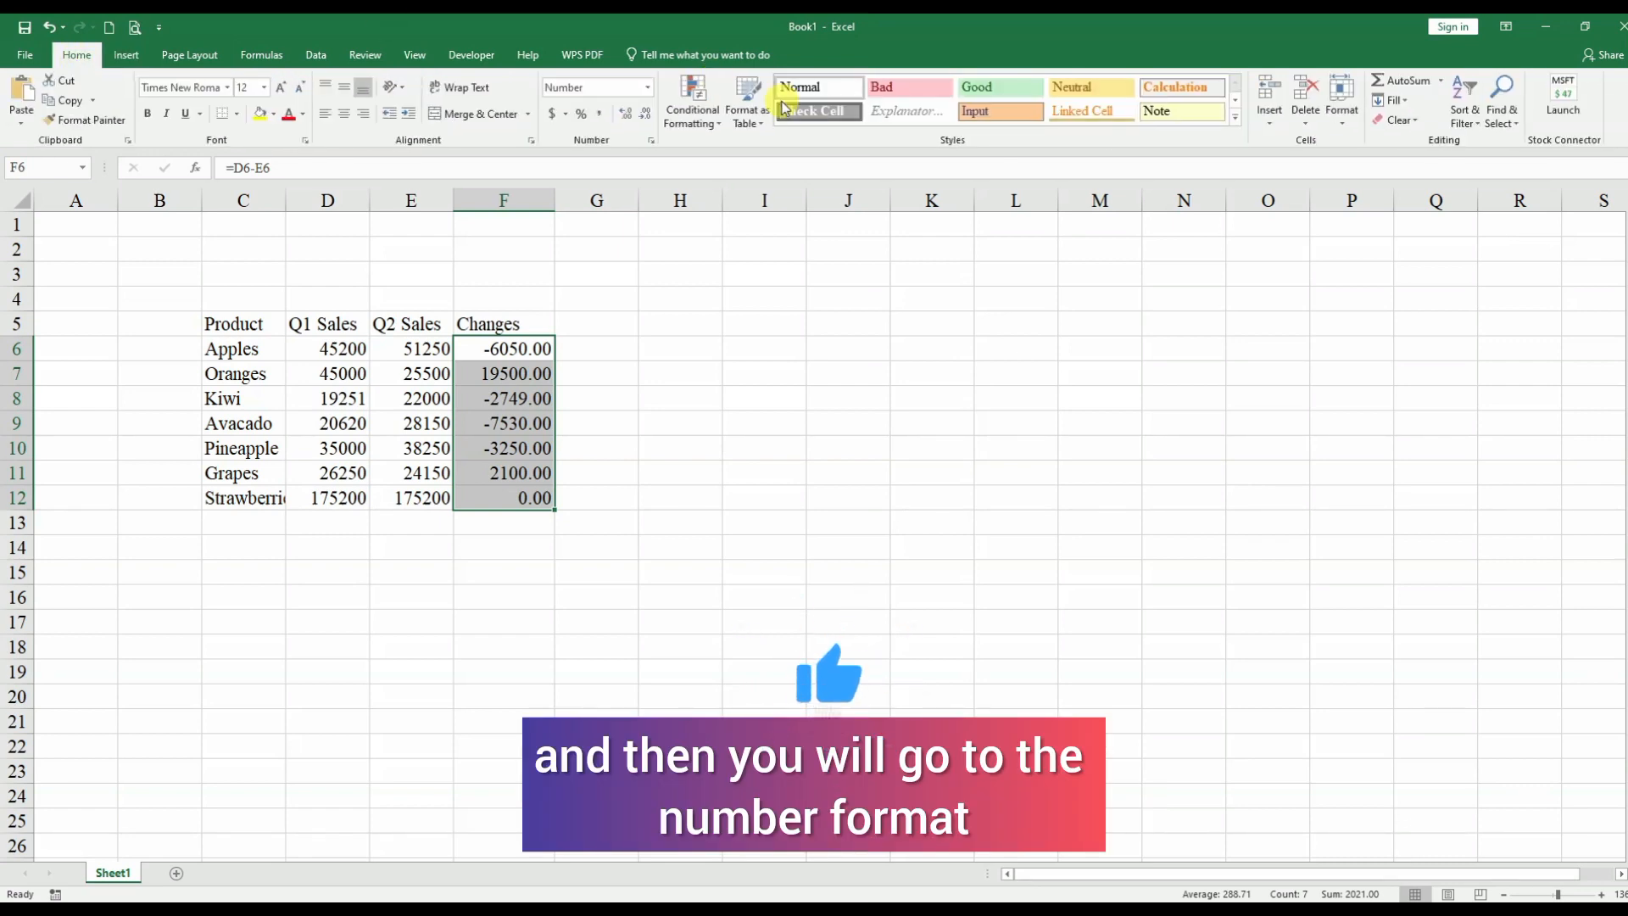
pyautogui.click(650, 142)
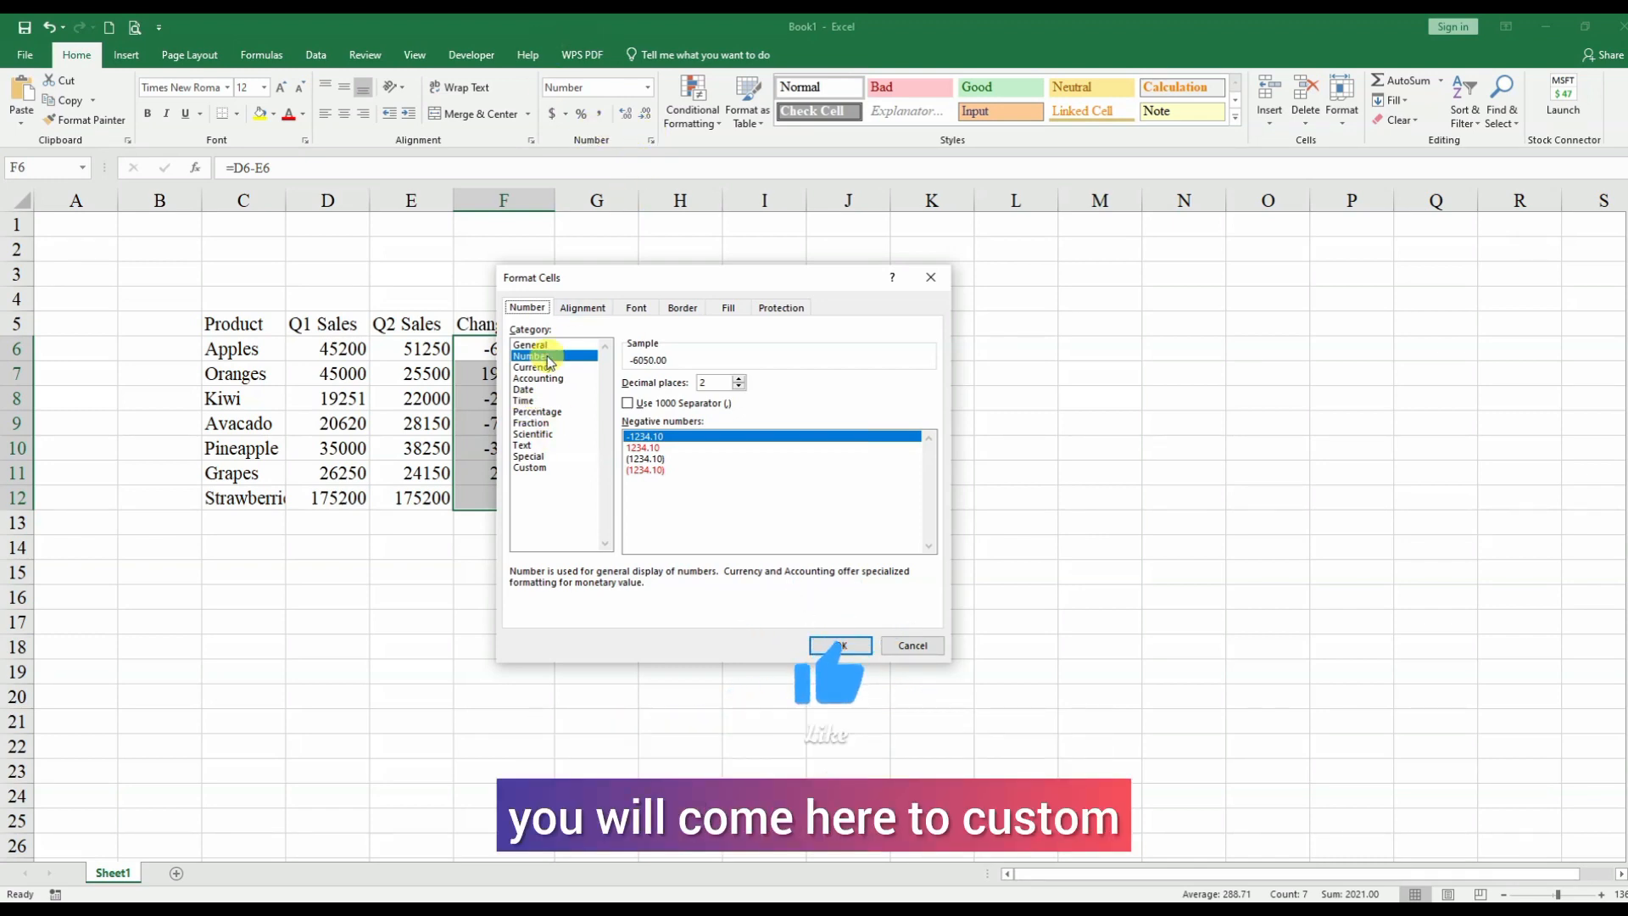
pyautogui.click(533, 467)
pyautogui.press('Escape')
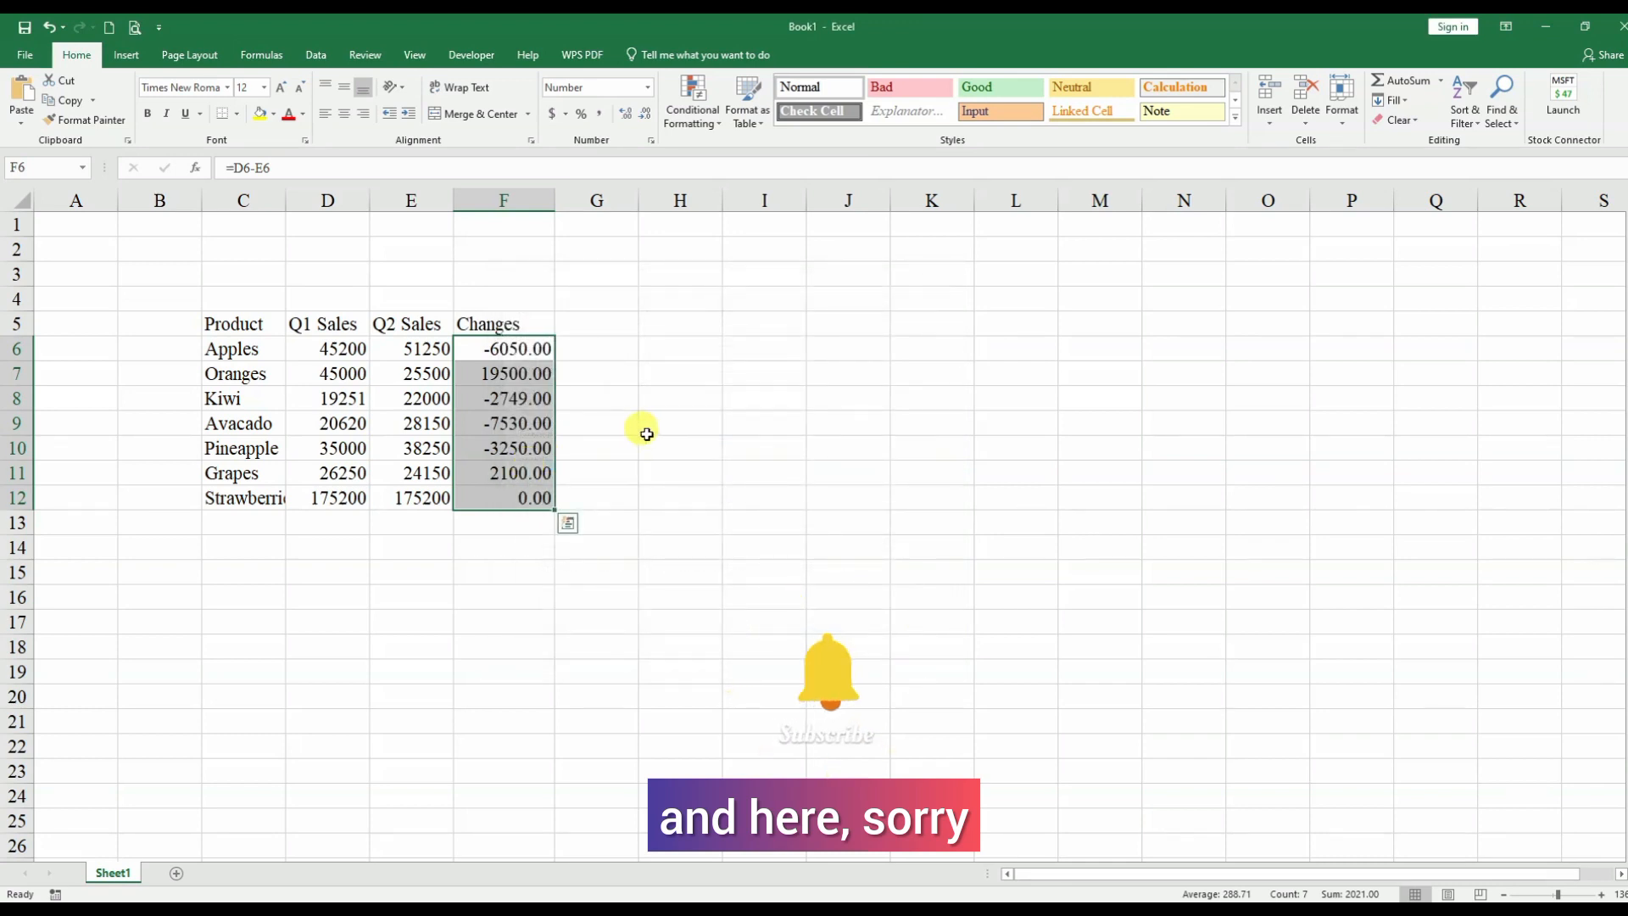
# Open the Custom number format for the selected Changes values and clear its existing format code.
pyautogui.click(651, 141)
pyautogui.click(541, 469)
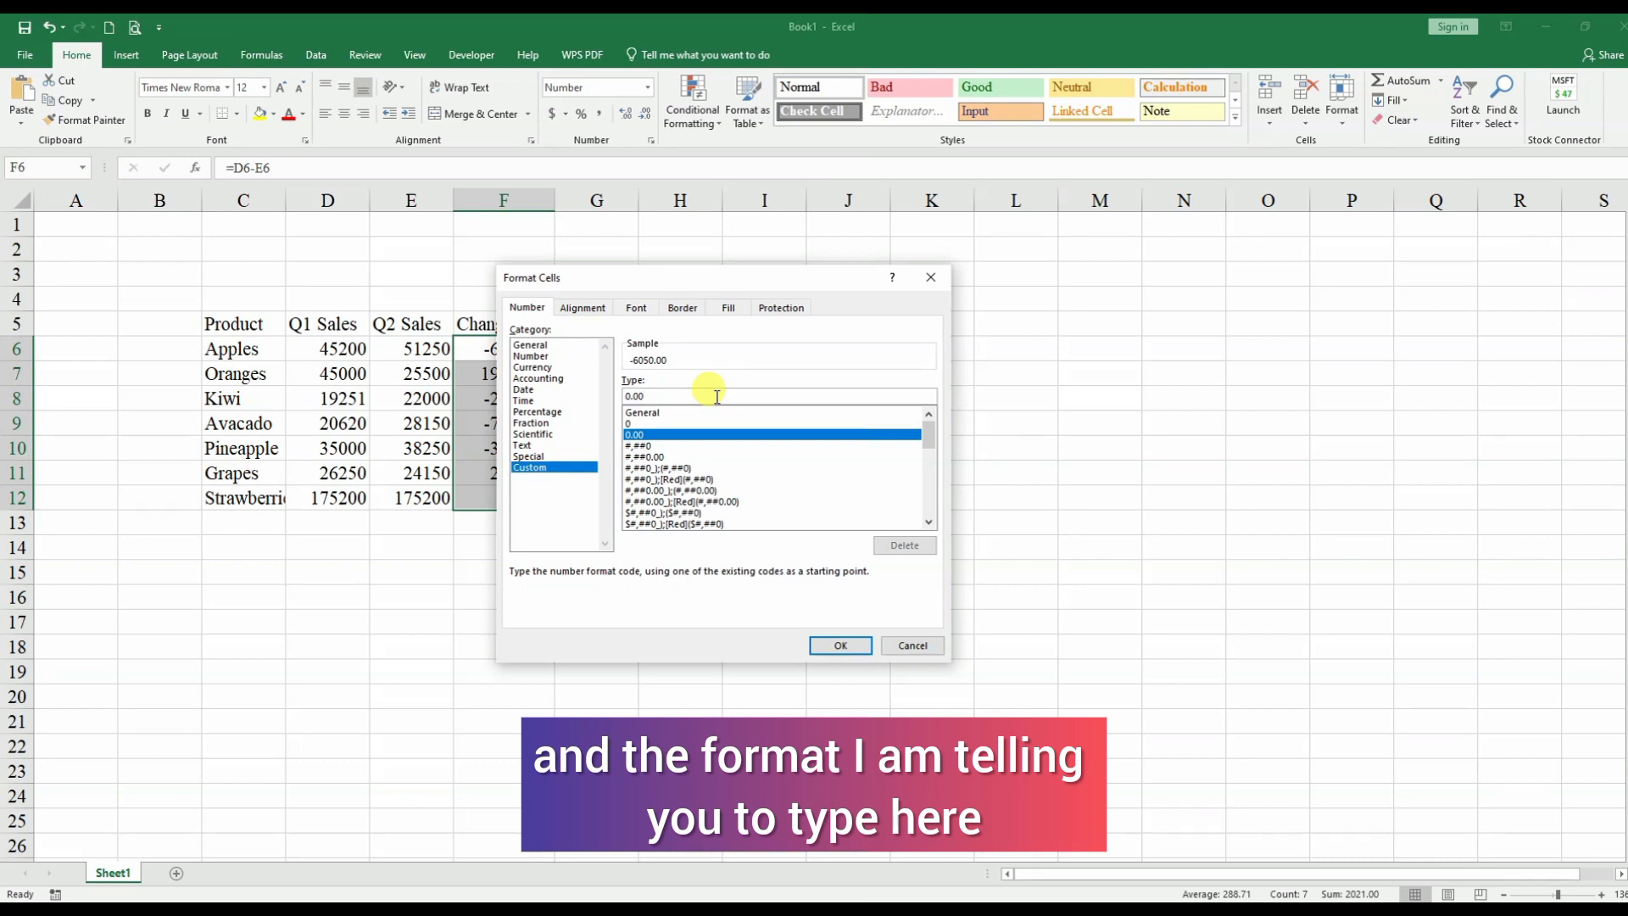
pyautogui.click(716, 397)
pyautogui.press('BackSpace')
pyautogui.press('BackSpace')
pyautogui.press('BackSpace')
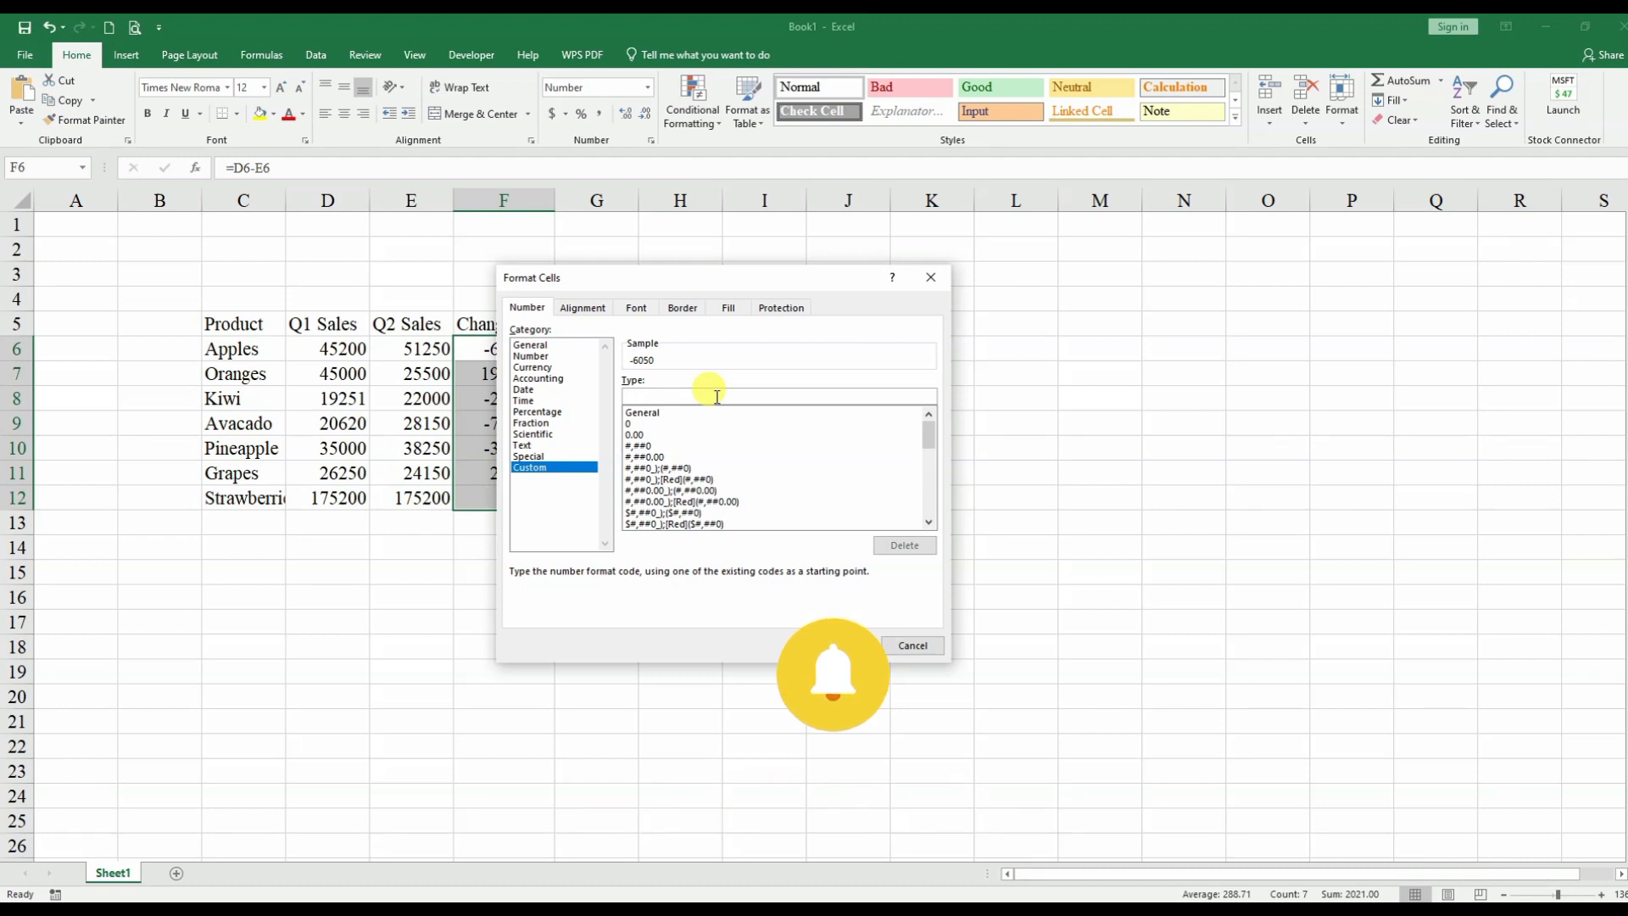
# Enter [green]▲0.00 as the positive-number section of the custom format code, using the copied up-pointing triangle.
pyautogui.press('super+plus')
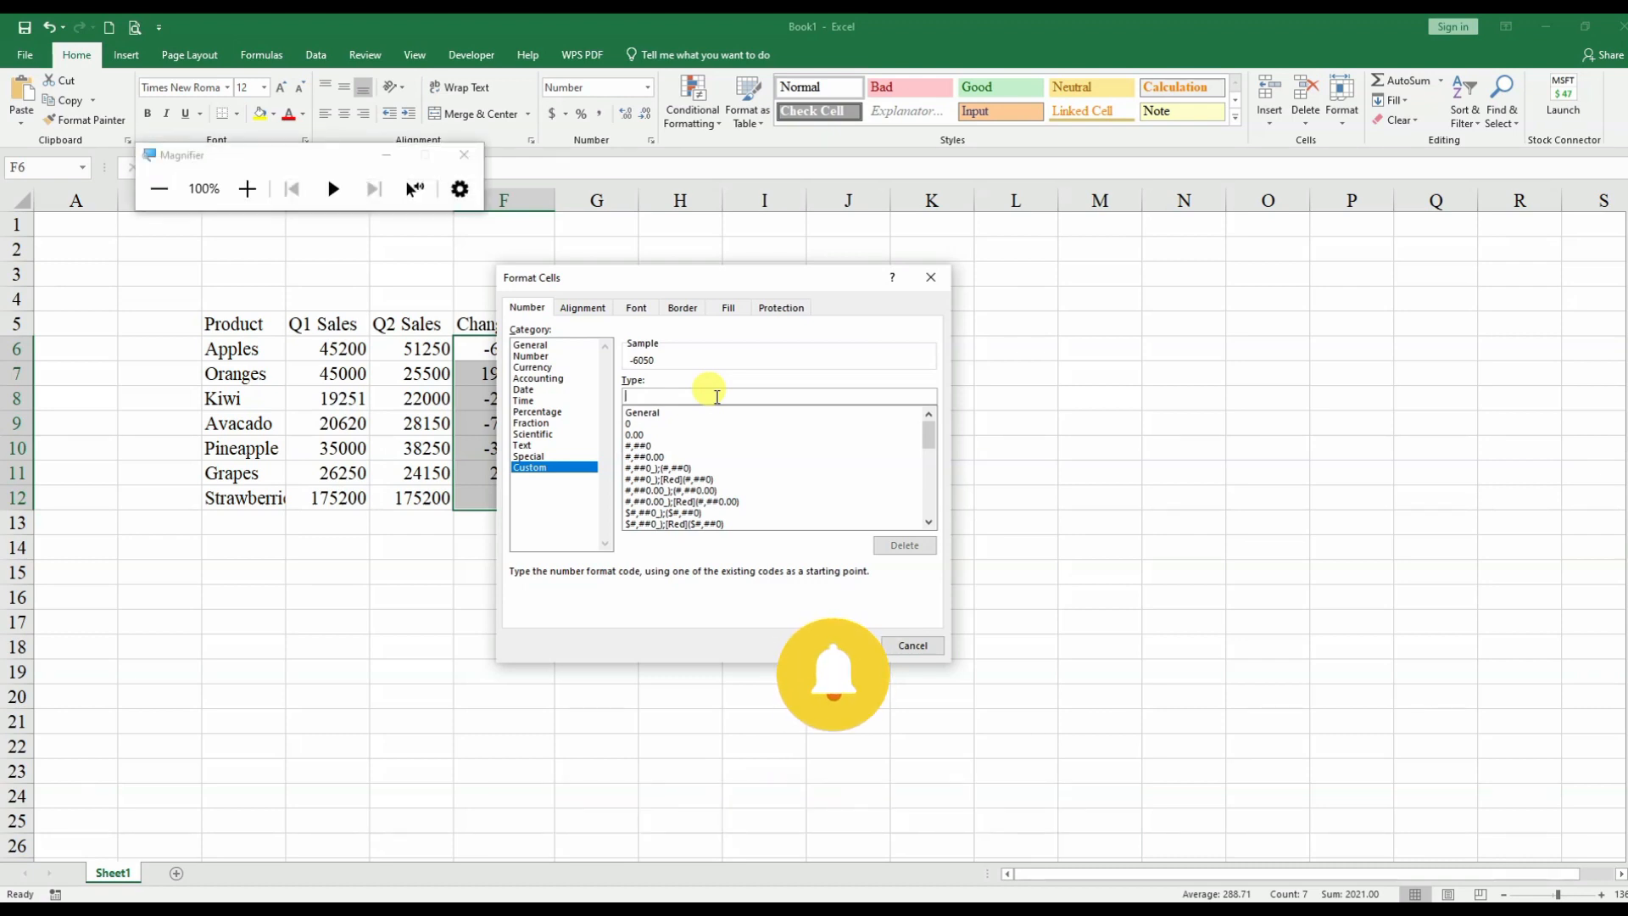
pyautogui.click(247, 188)
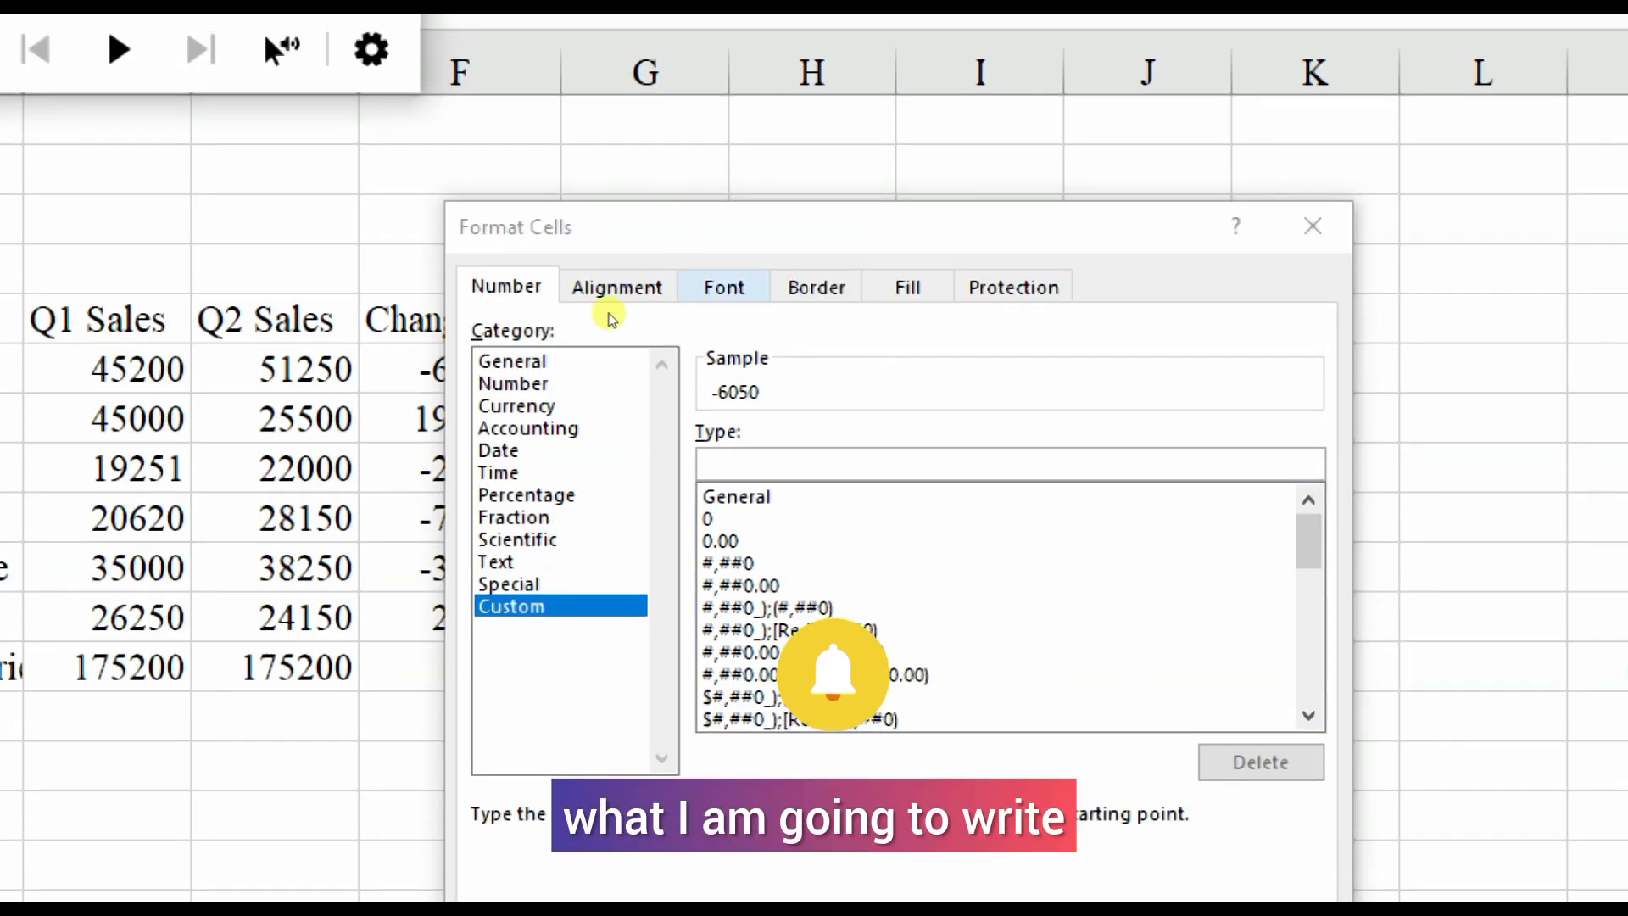
pyautogui.click(653, 396)
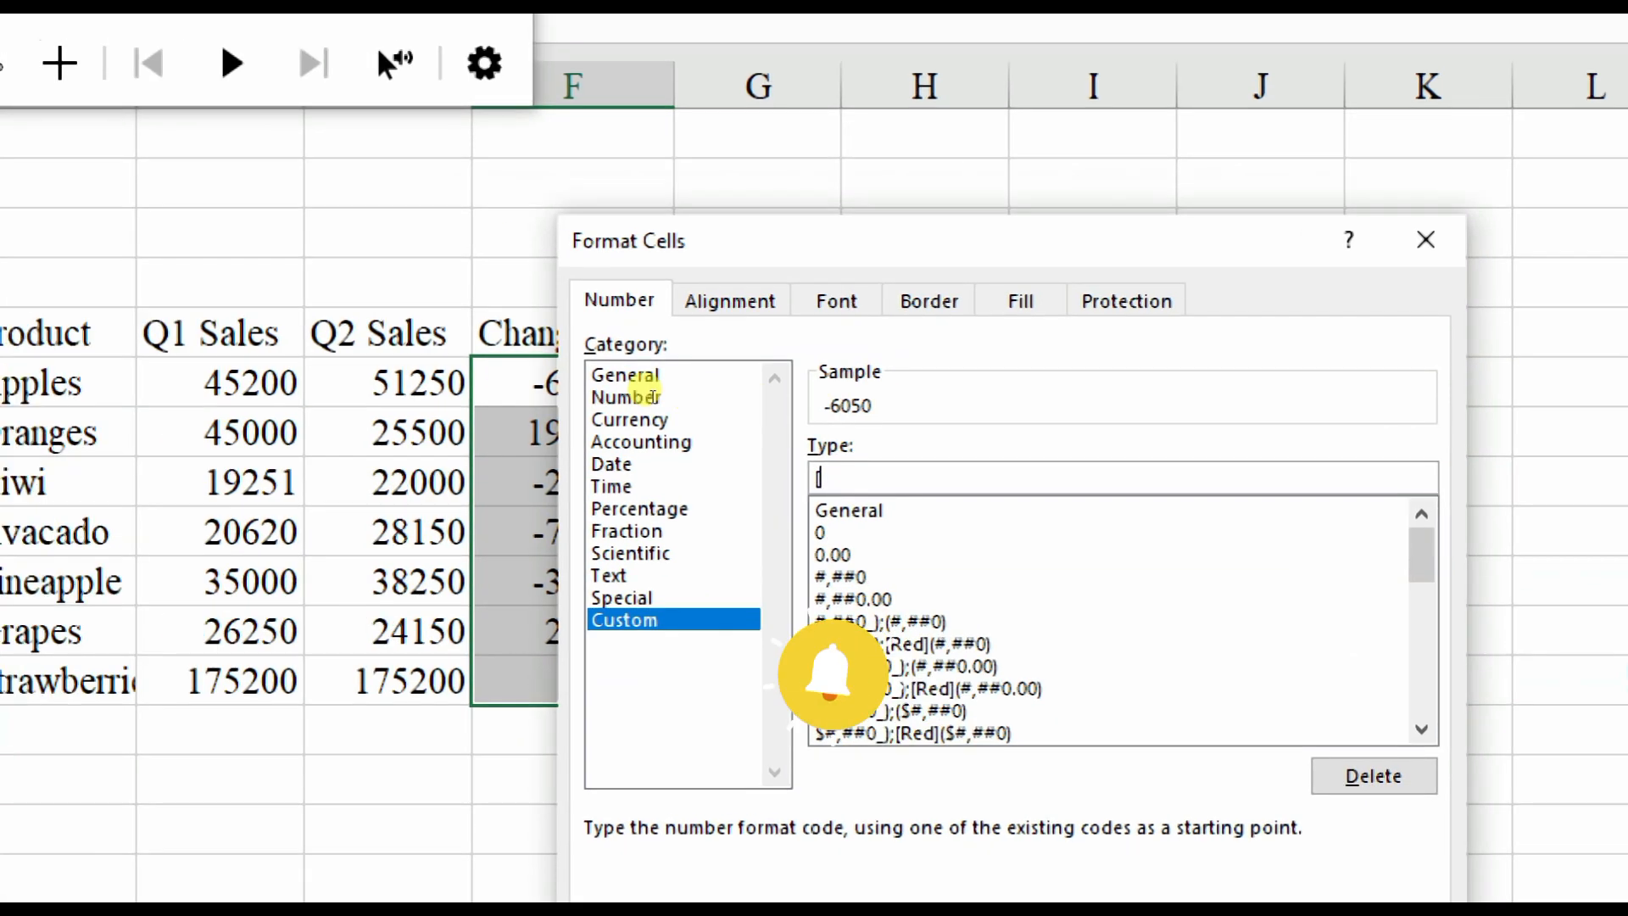
pyautogui.write('[gree')
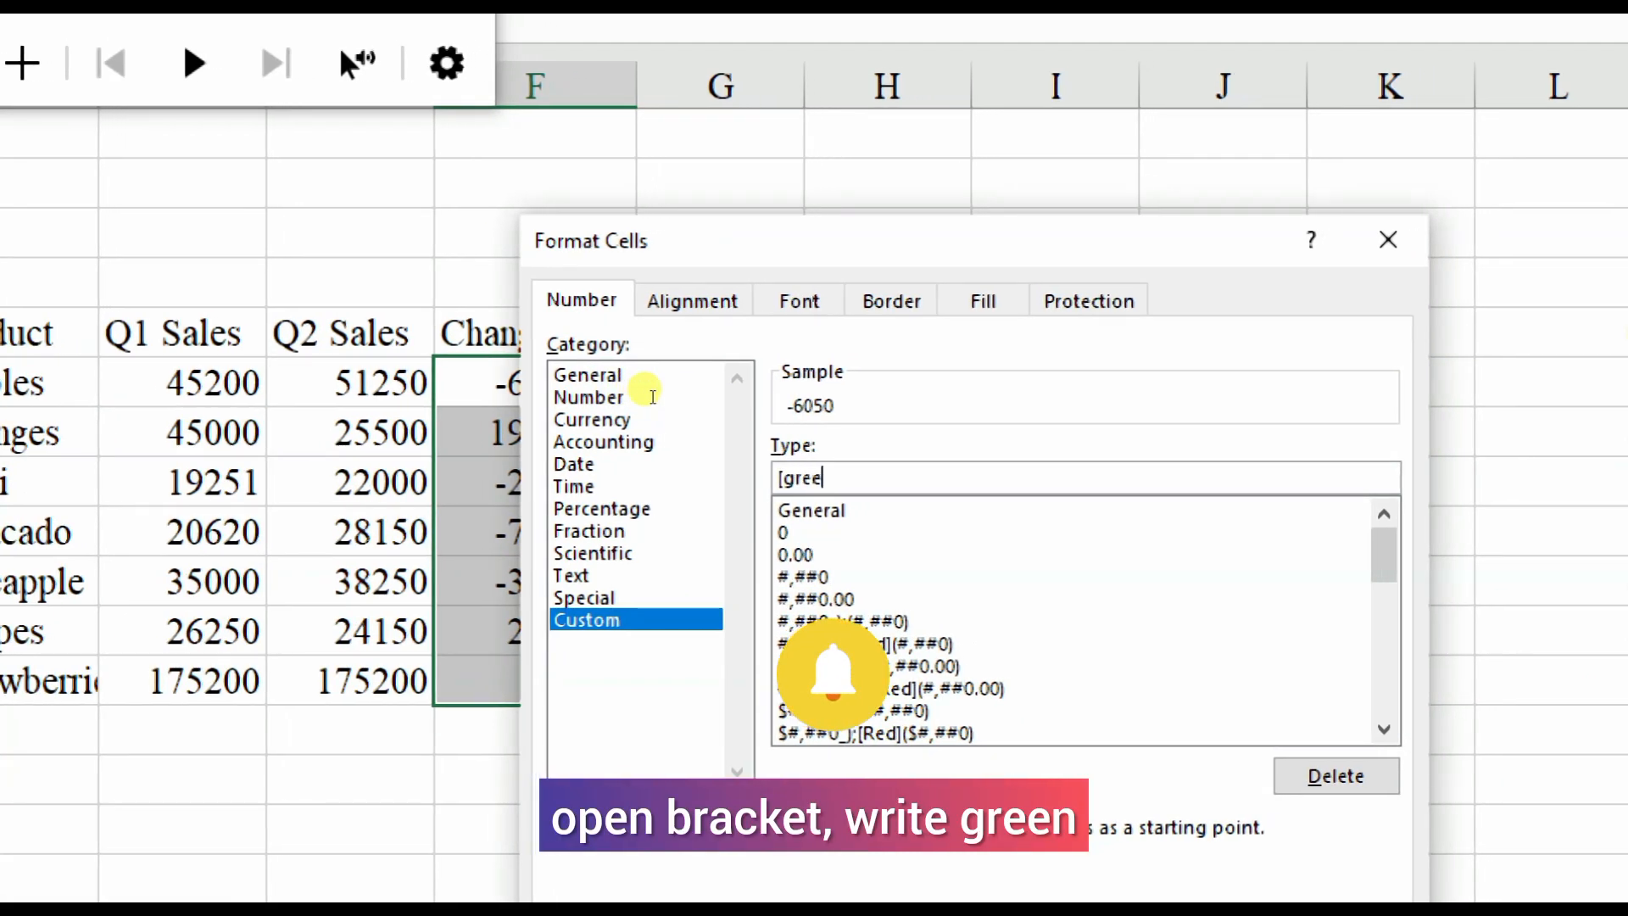
pyautogui.write('n')
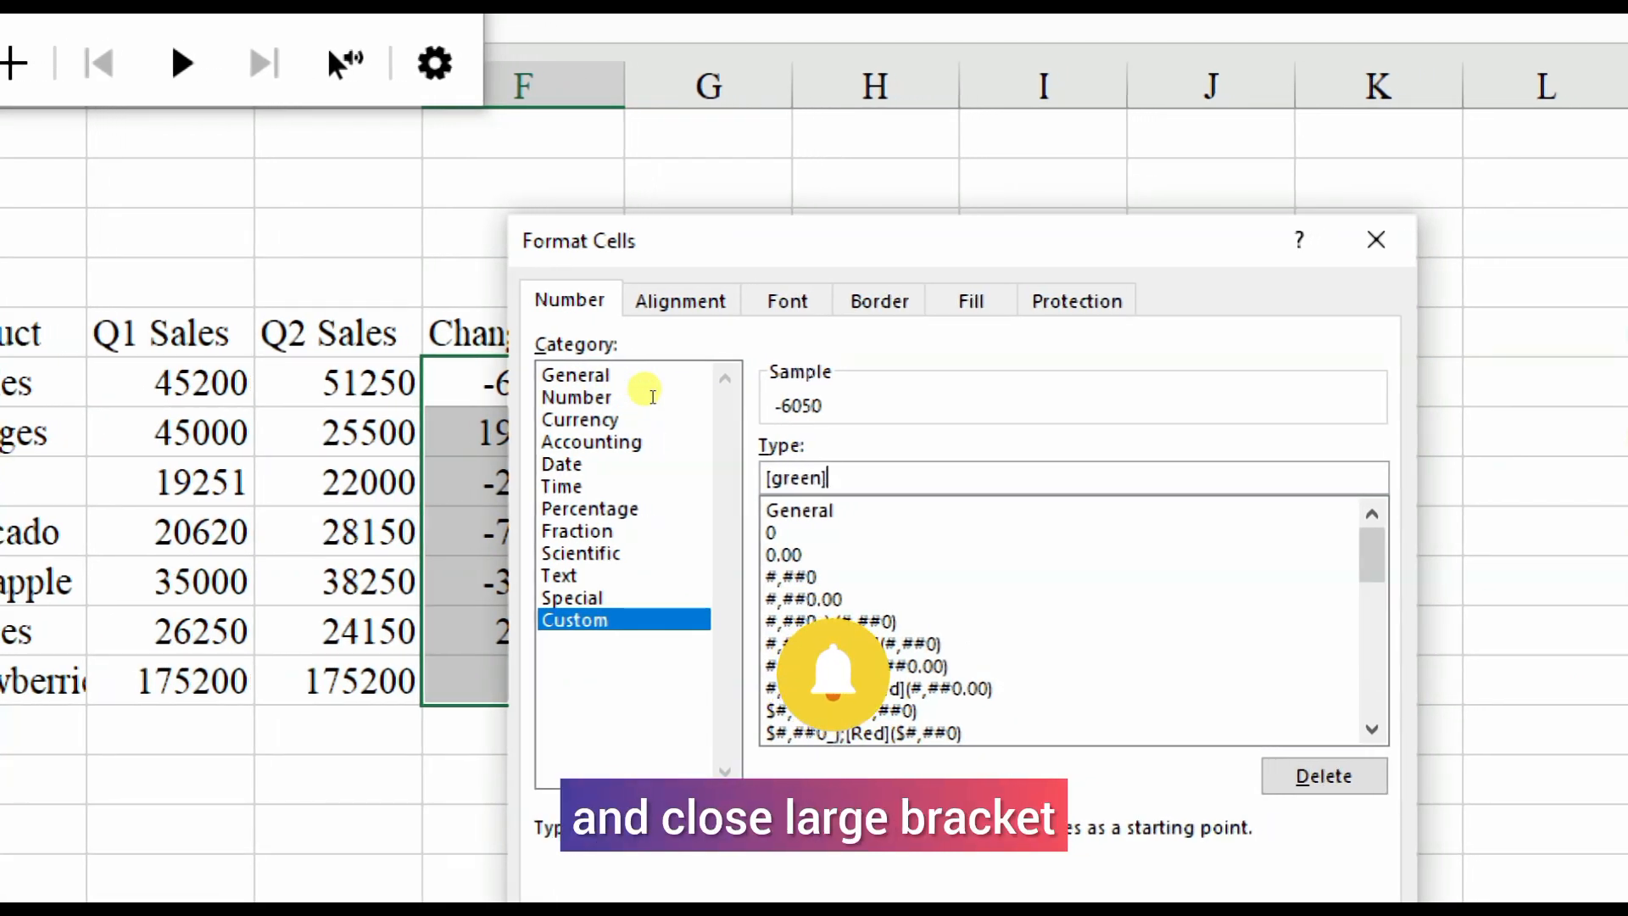
pyautogui.write(']')
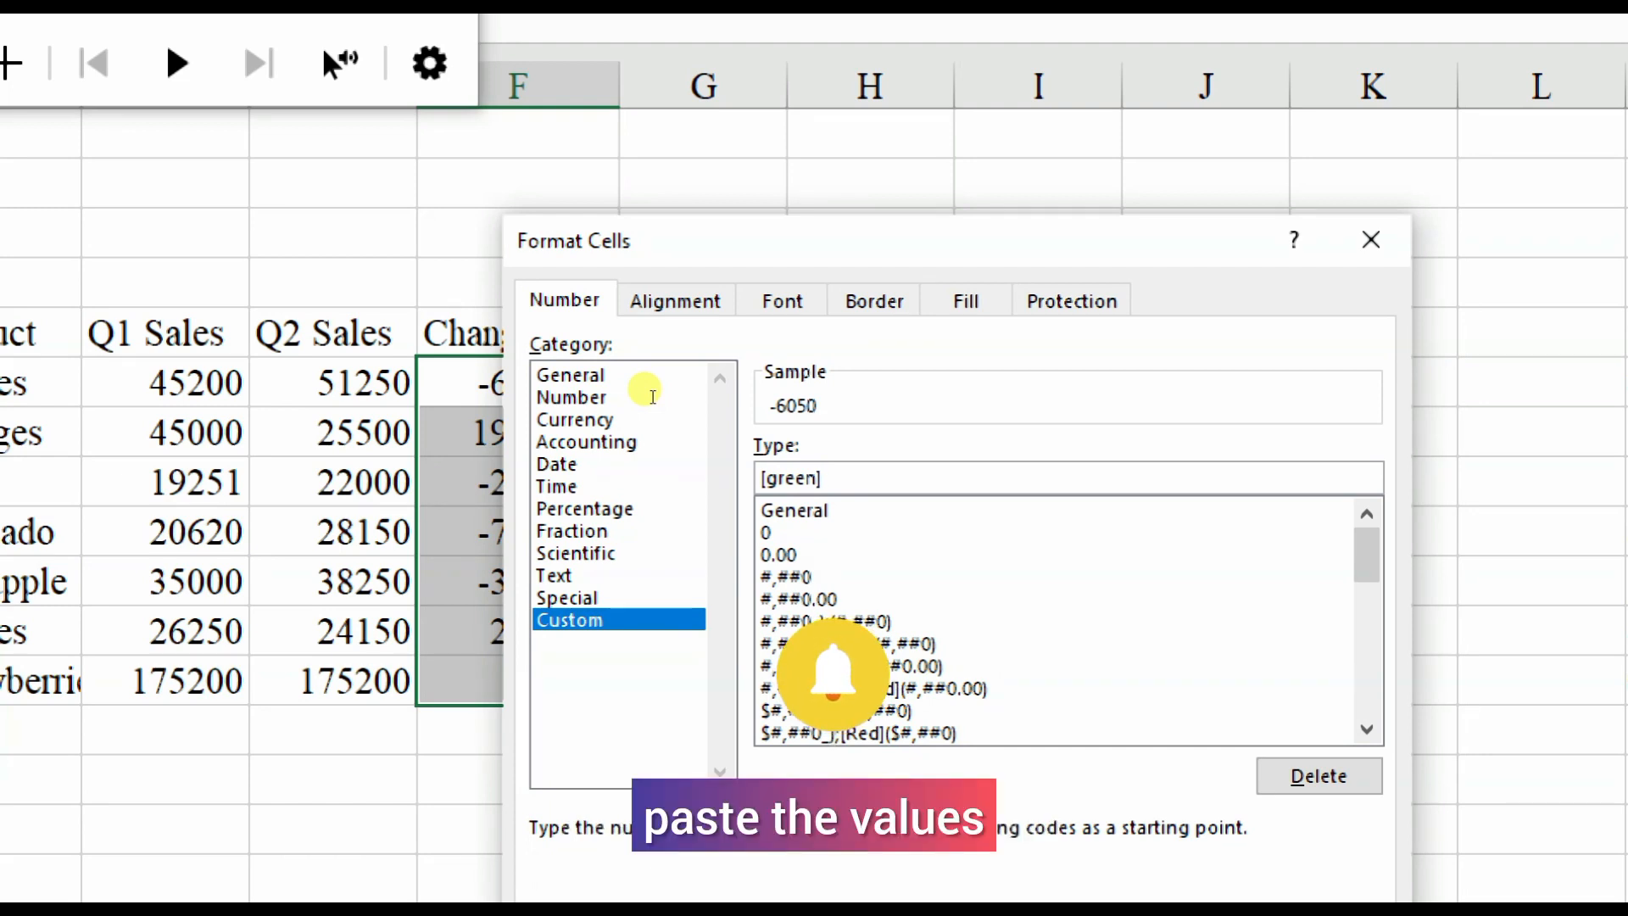
pyautogui.hotkey('ctrl', 'v')
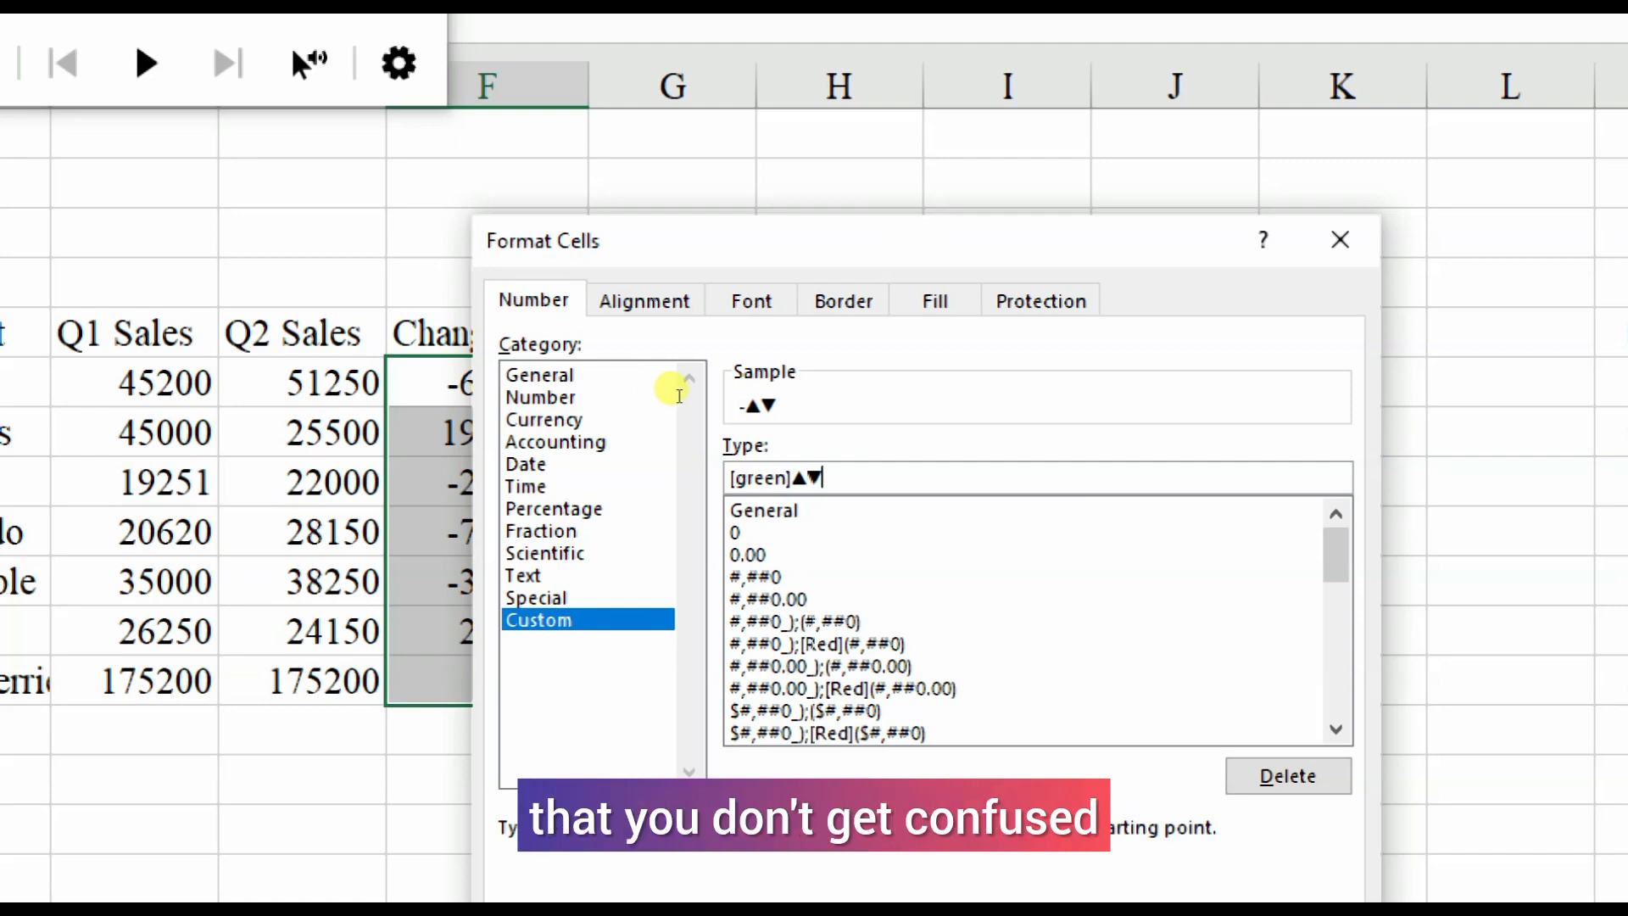
pyautogui.press('BackSpace')
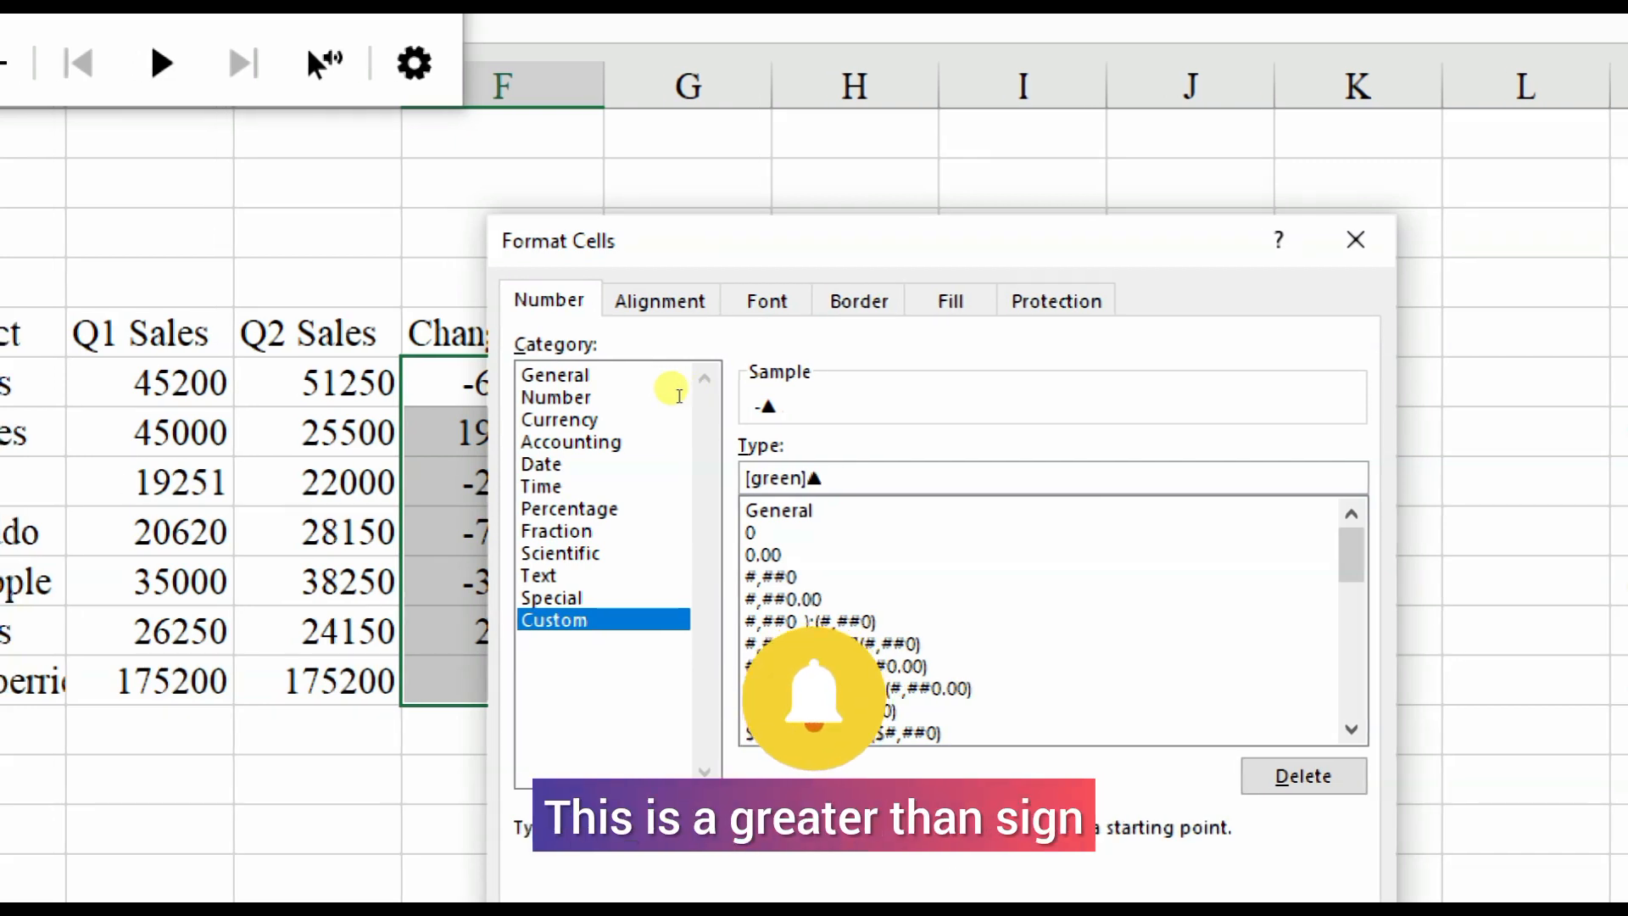
pyautogui.write('0.00')
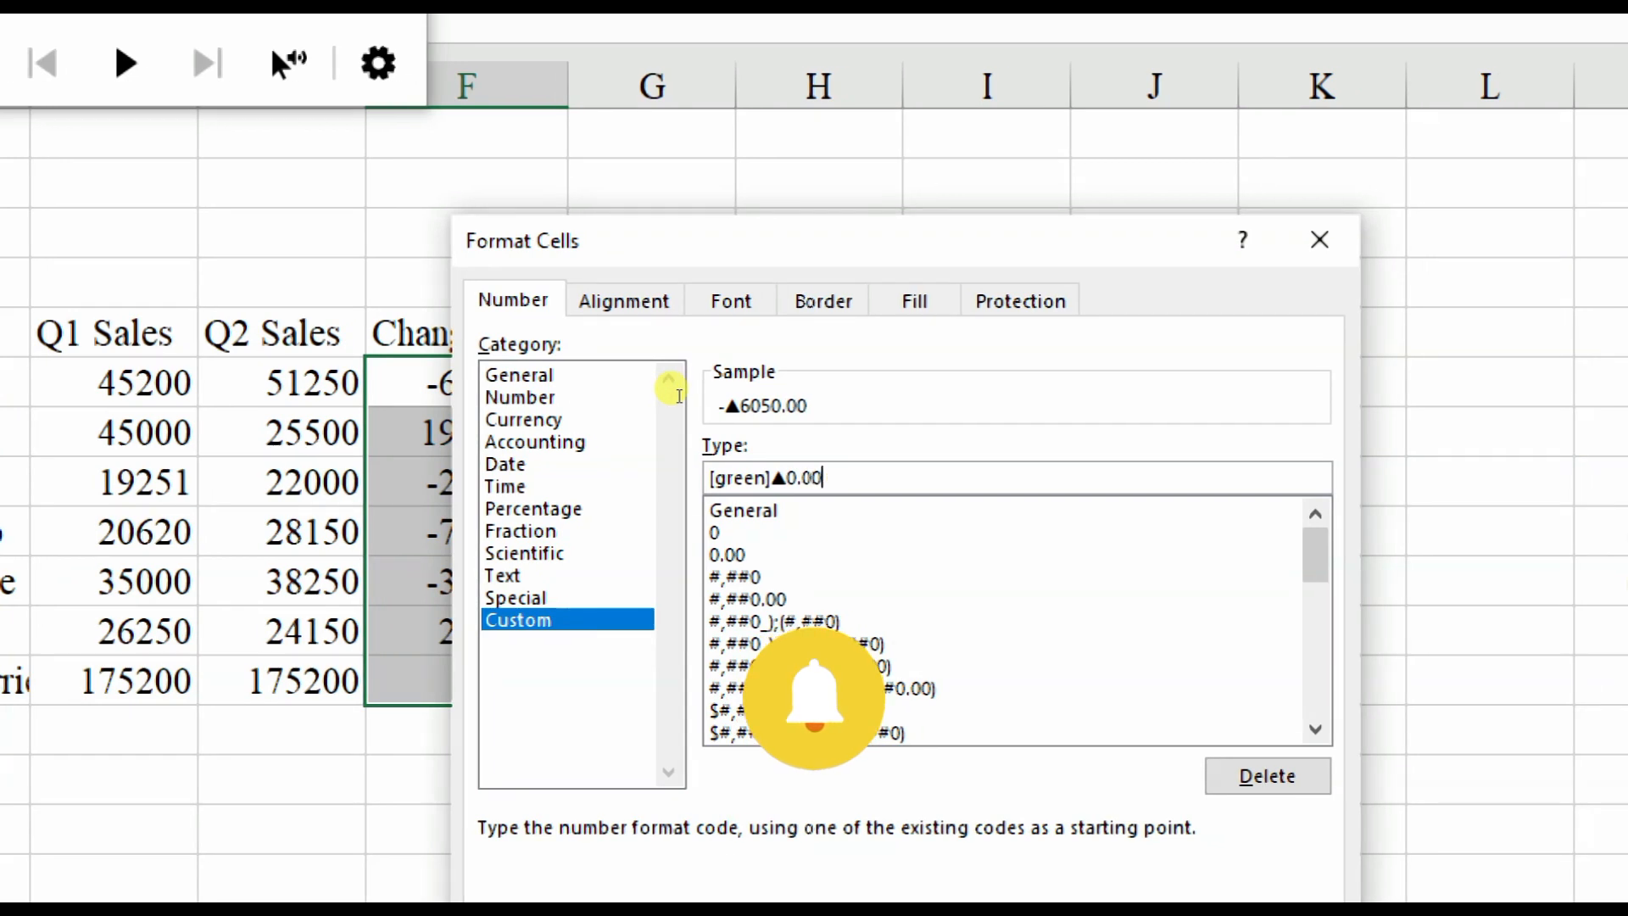
# Append ;[red]▼0.00 as the negative-number section of the format code, keeping only the down-pointing triangle from the copied symbols.
pyautogui.write(';')
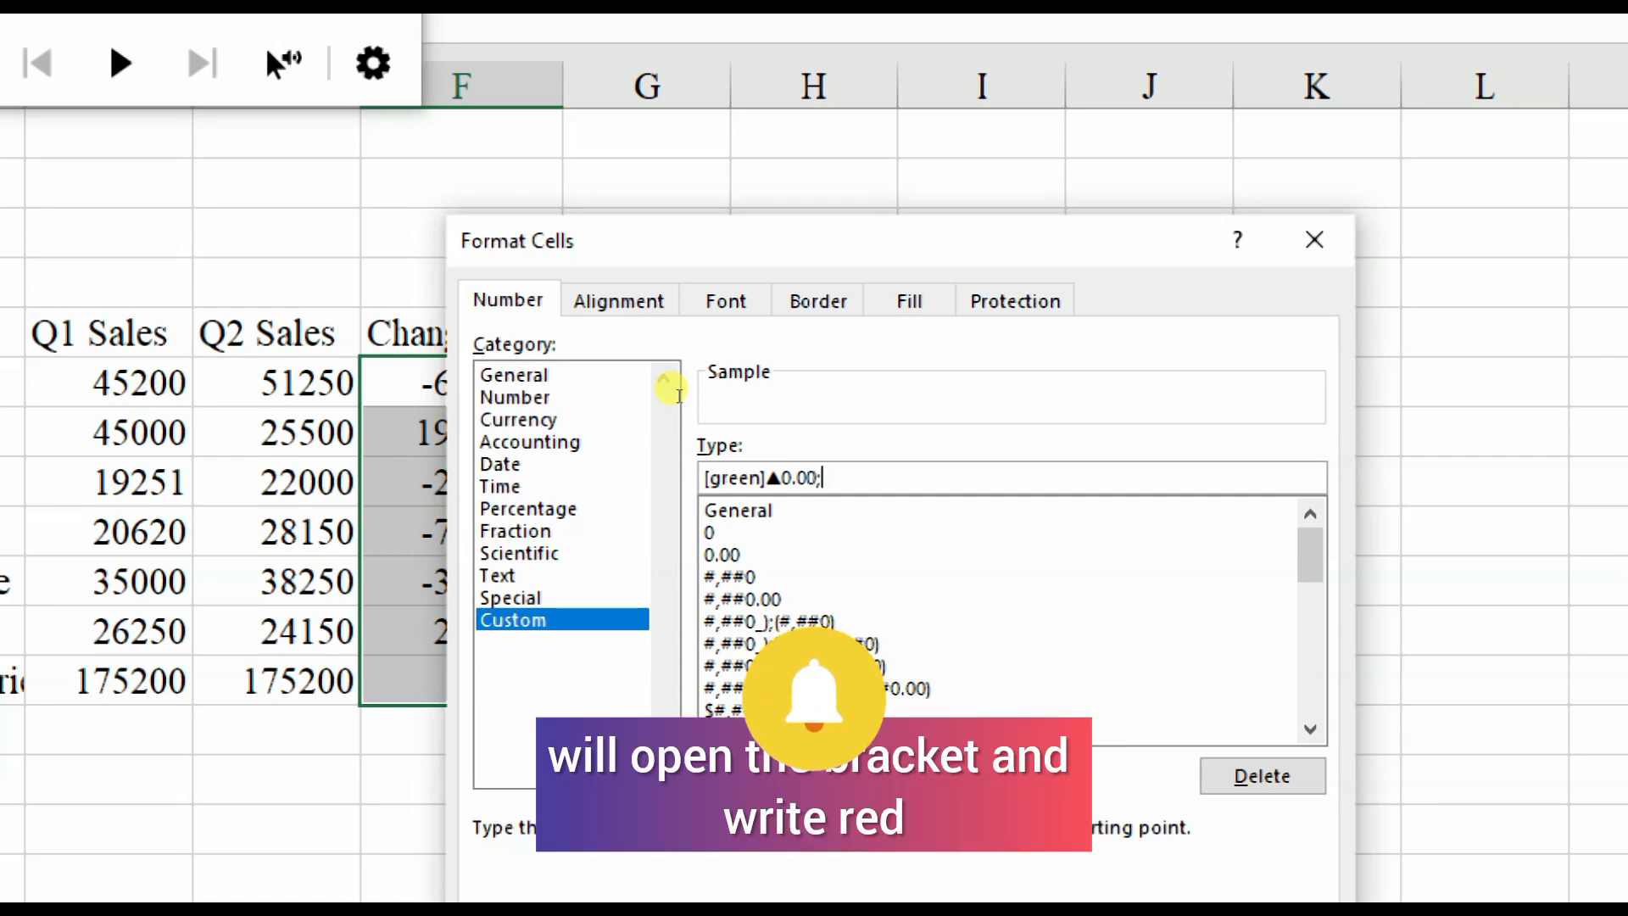
pyautogui.write('[')
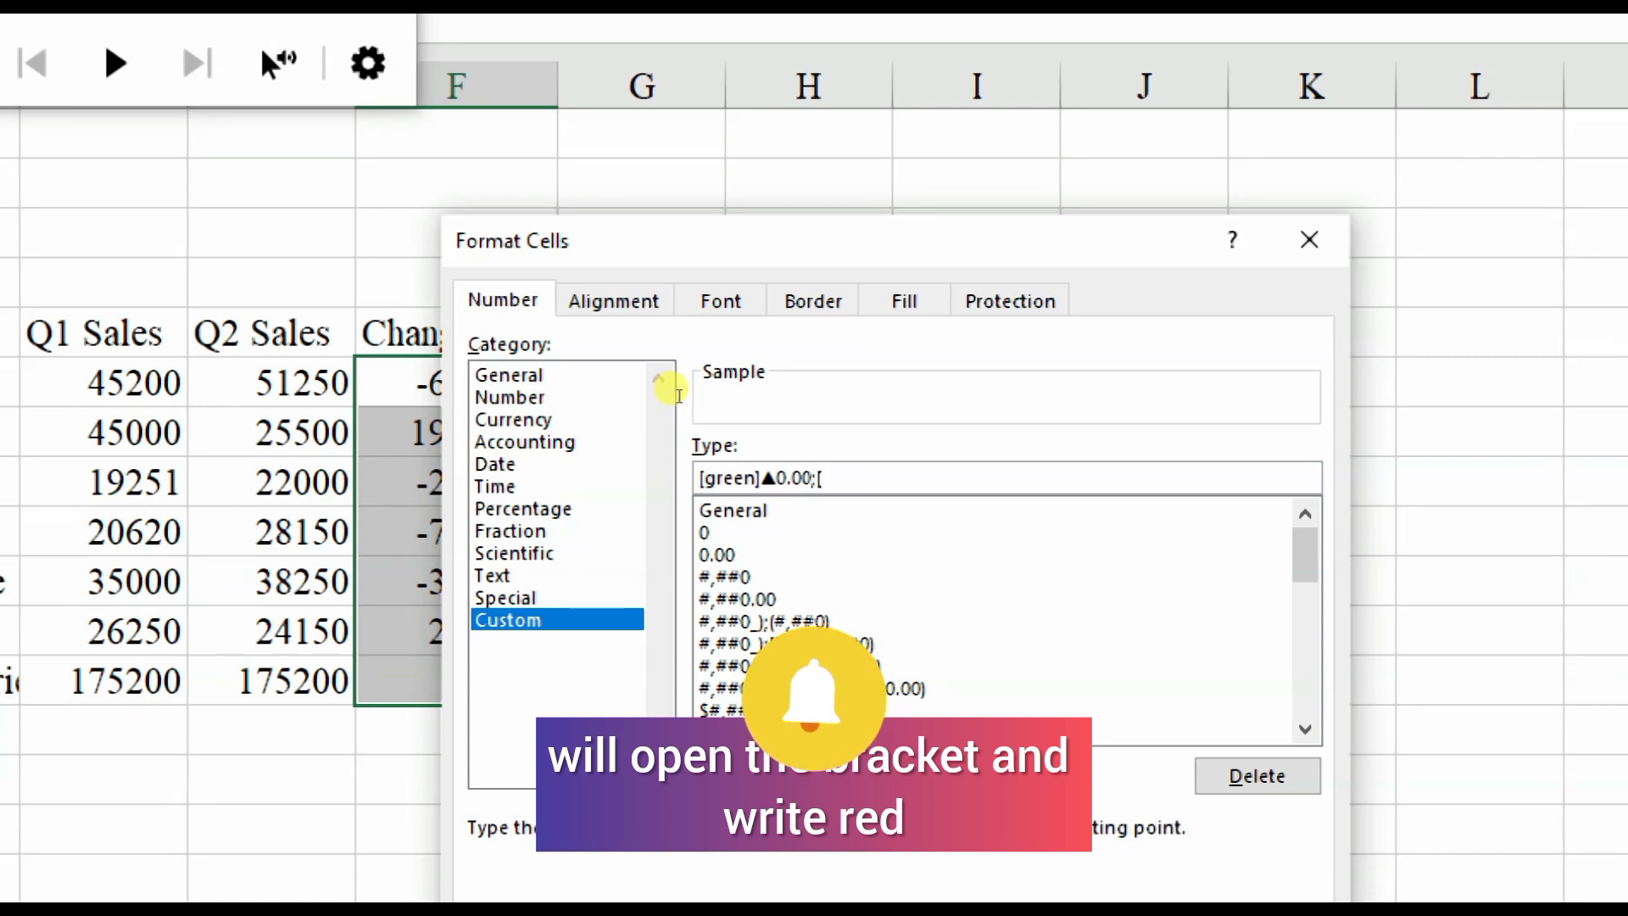
pyautogui.write('red]')
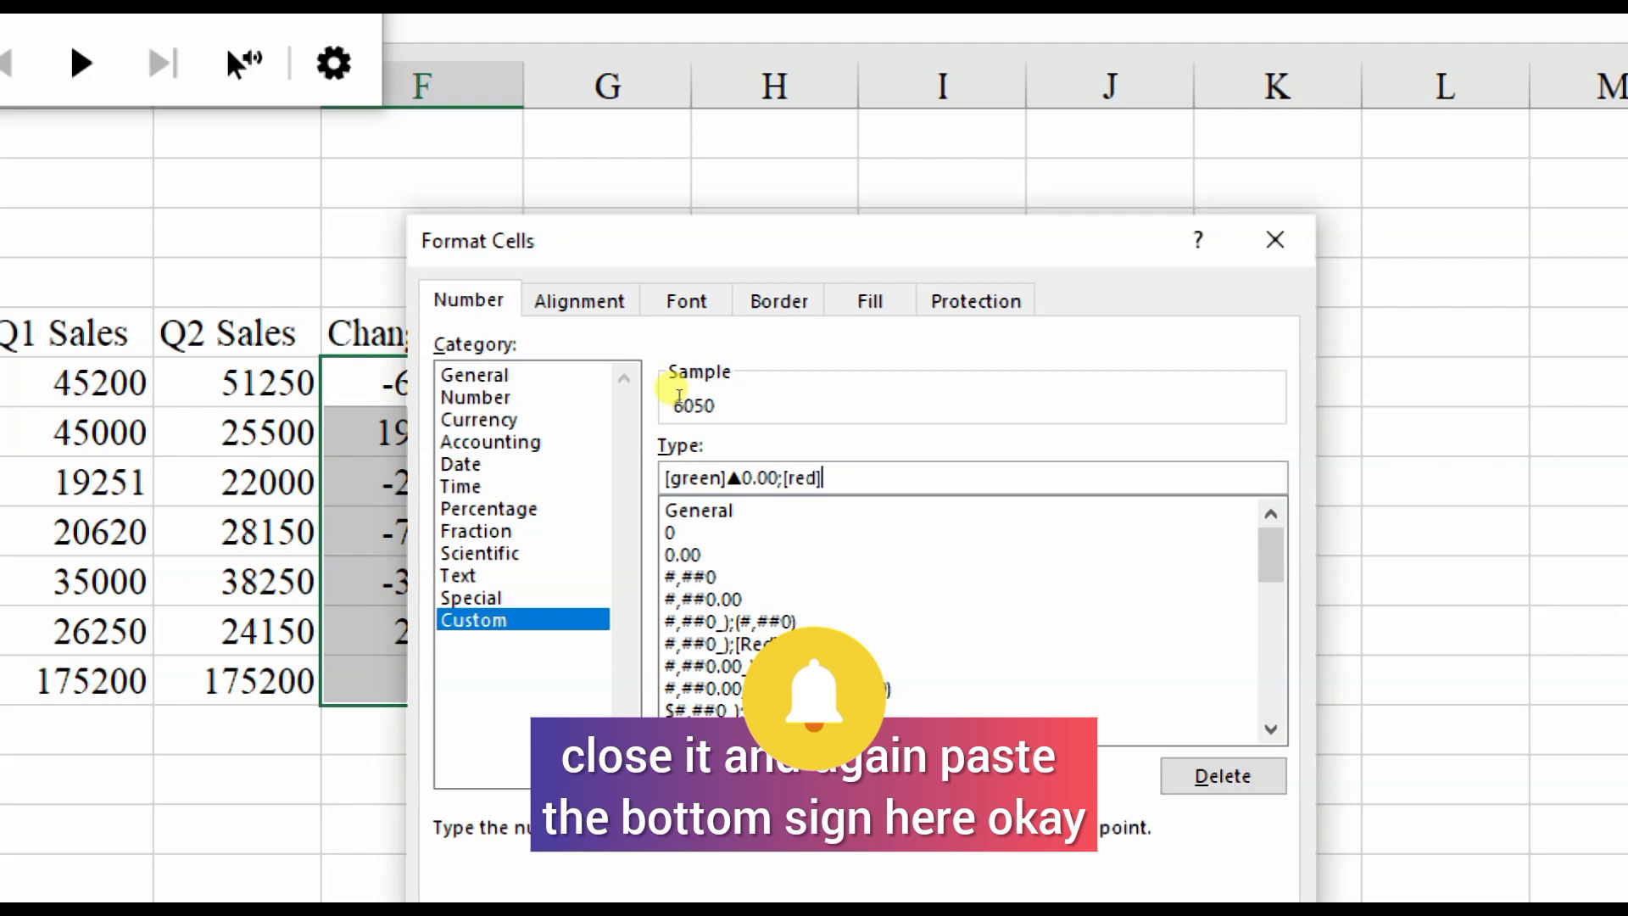
pyautogui.write('▲▼')
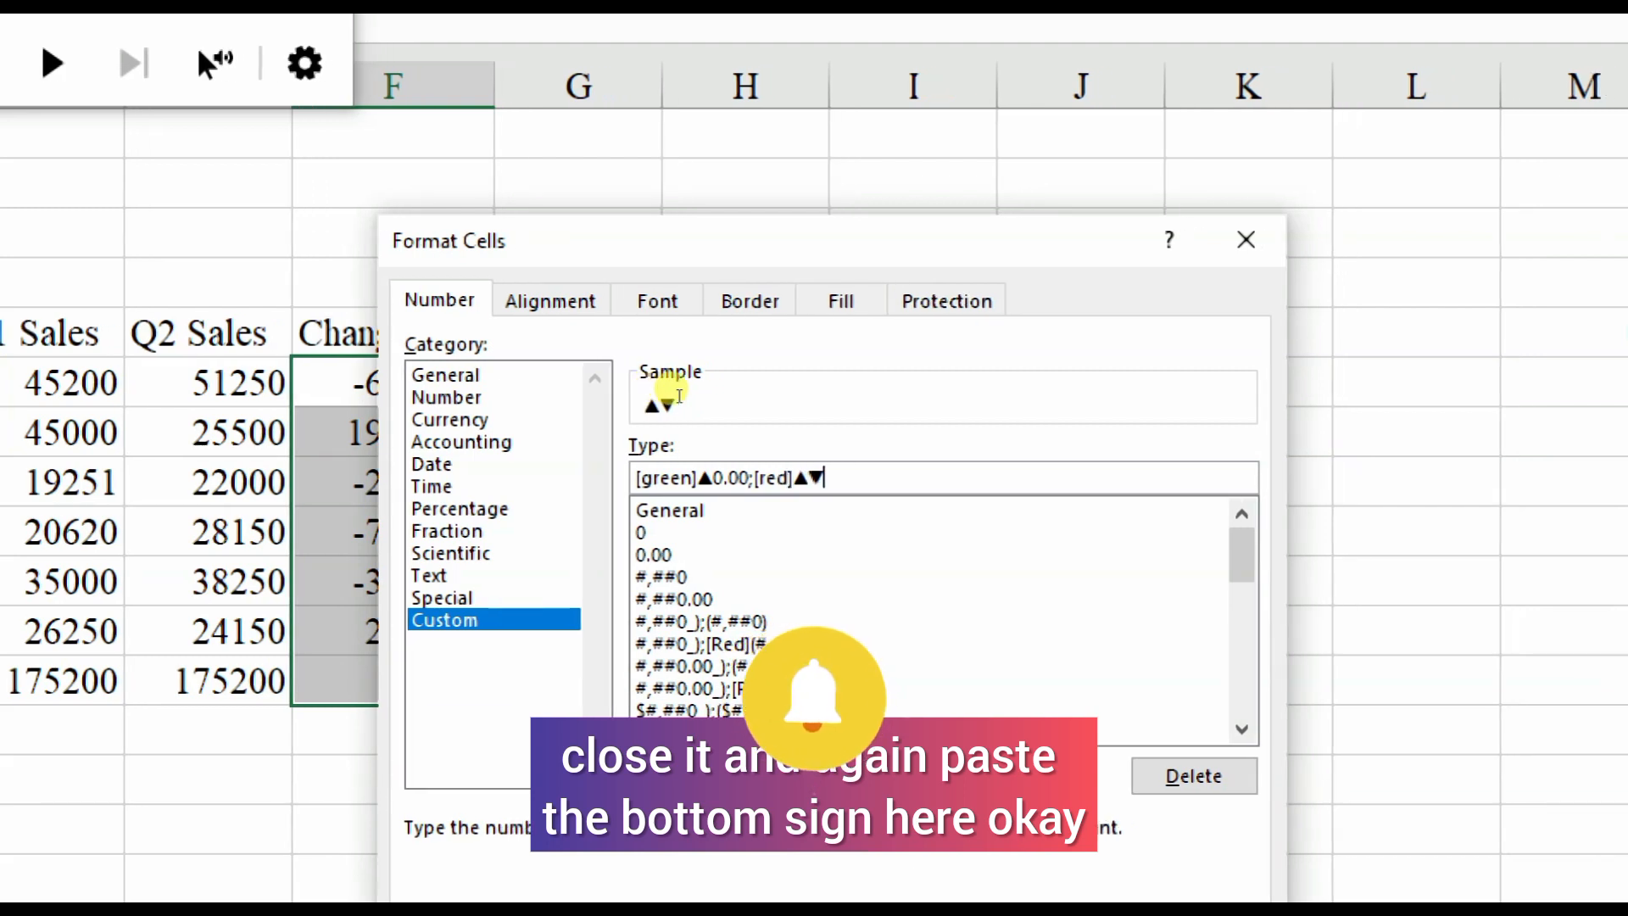
pyautogui.press('Left')
pyautogui.press('BackSpace')
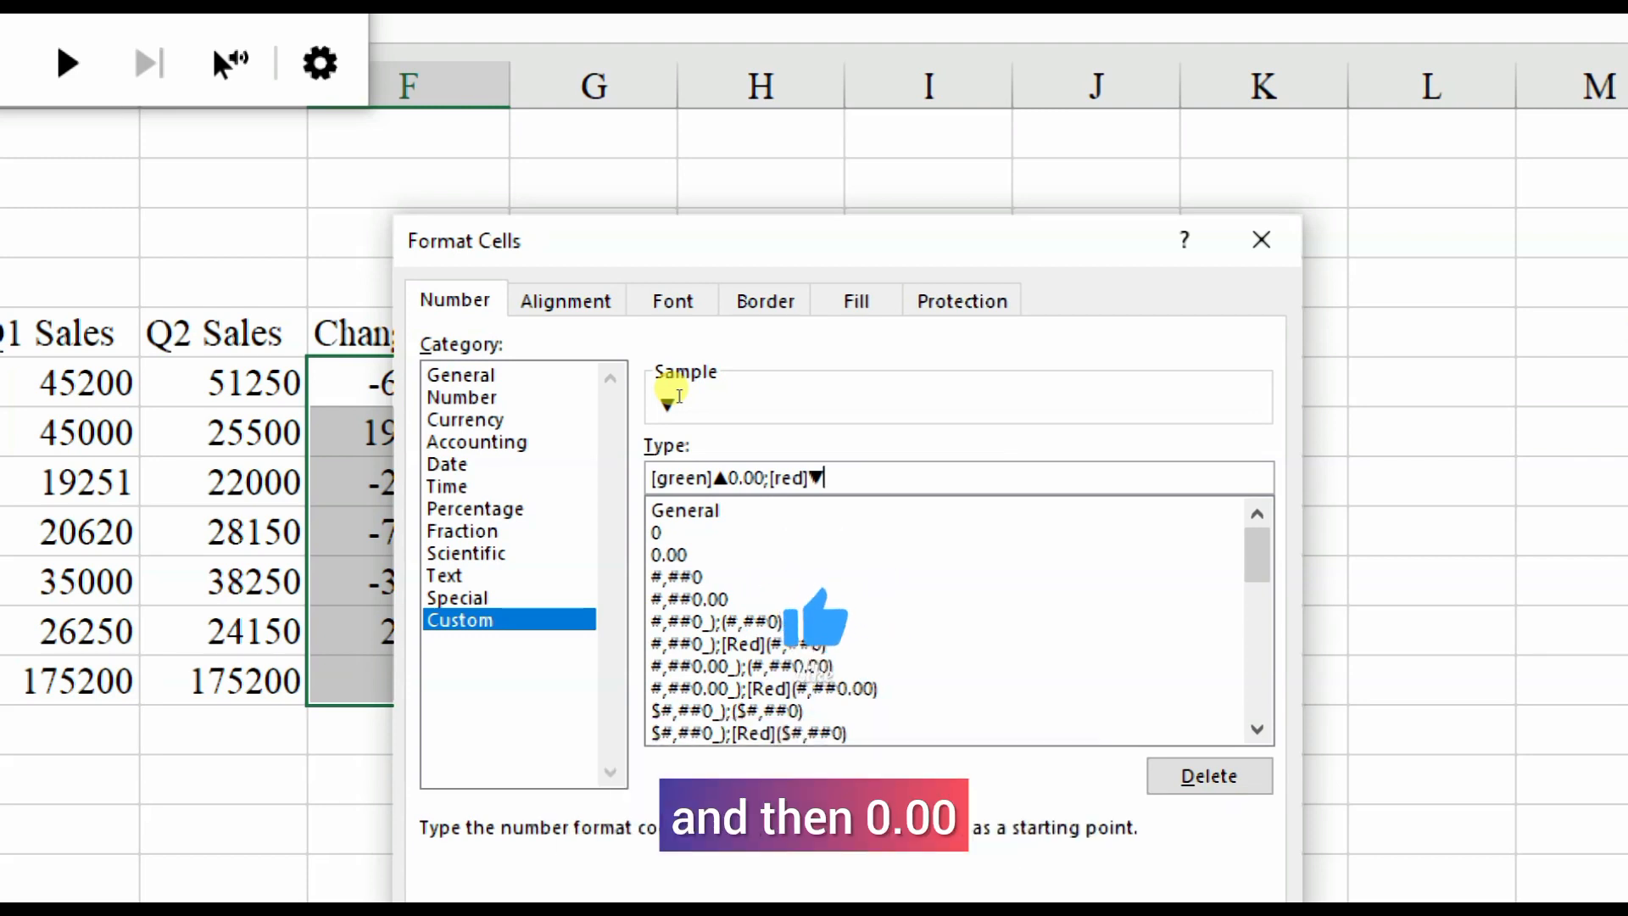
pyautogui.write('0.00')
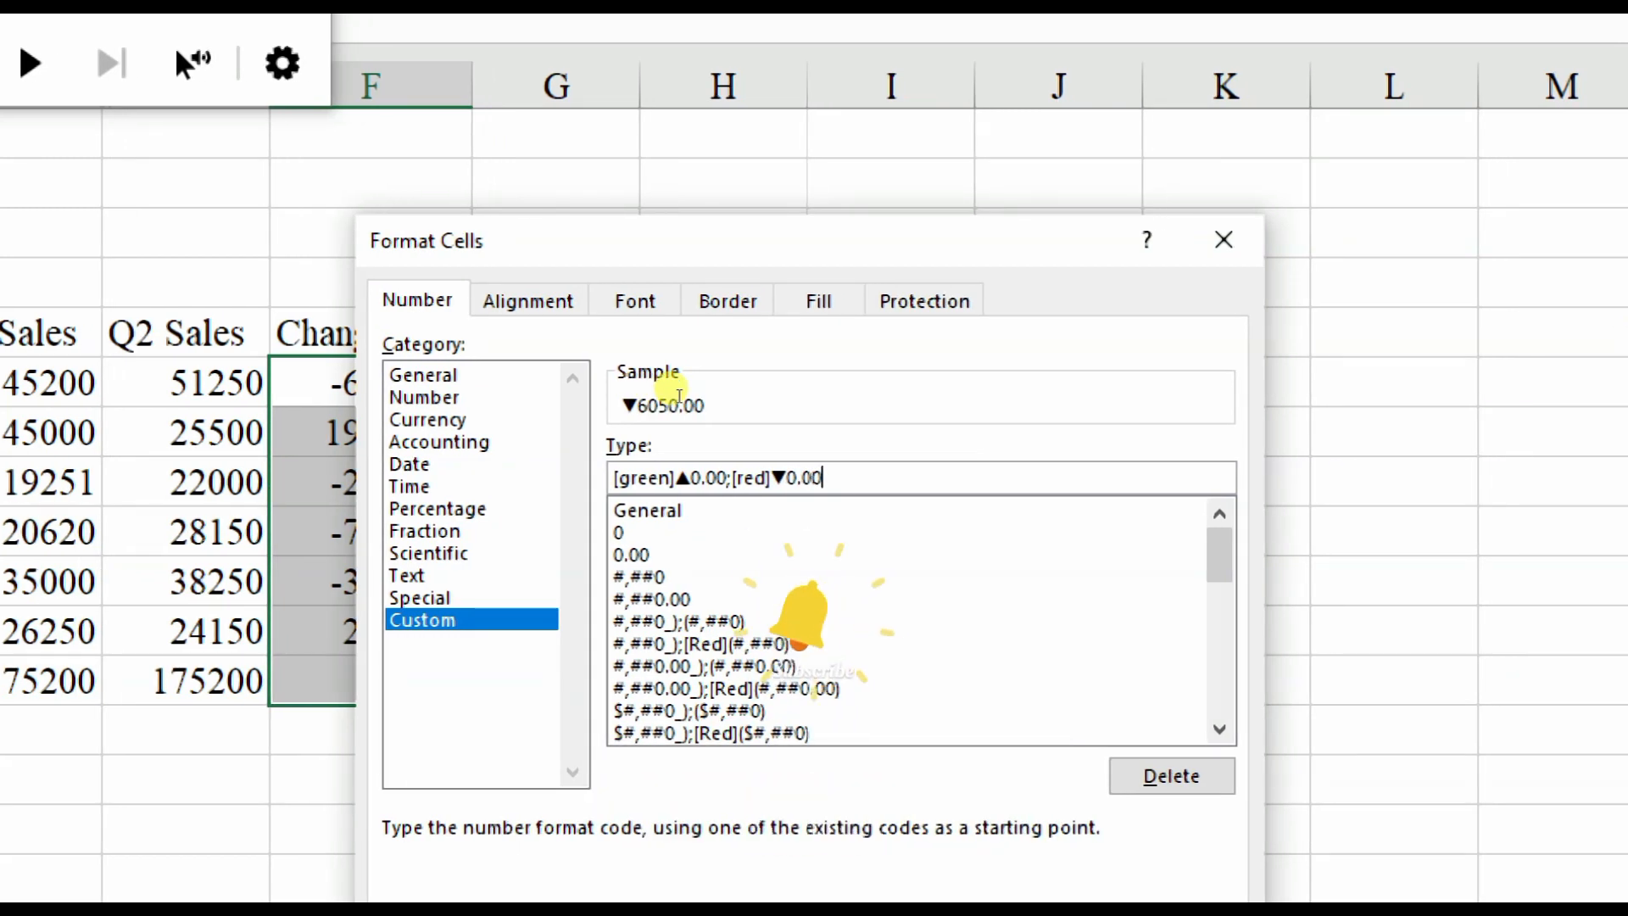
# Append ;[yellow]0.00 as the zero-value section of the format code and apply the custom format to the Changes values.
pyautogui.write(';')
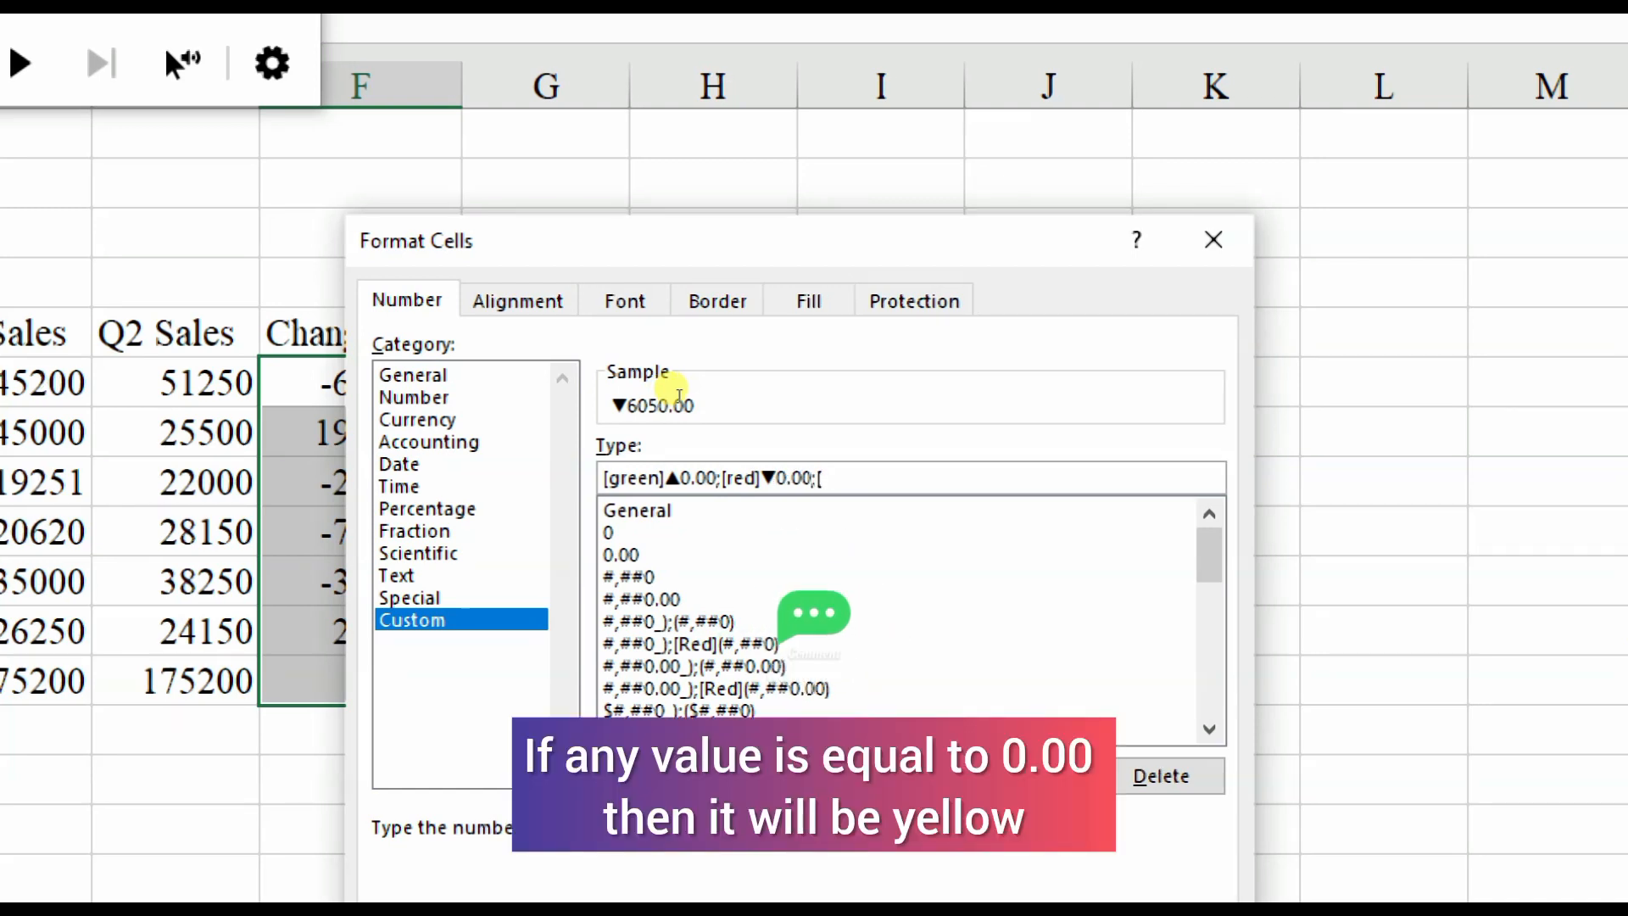
pyautogui.write('[yellow')
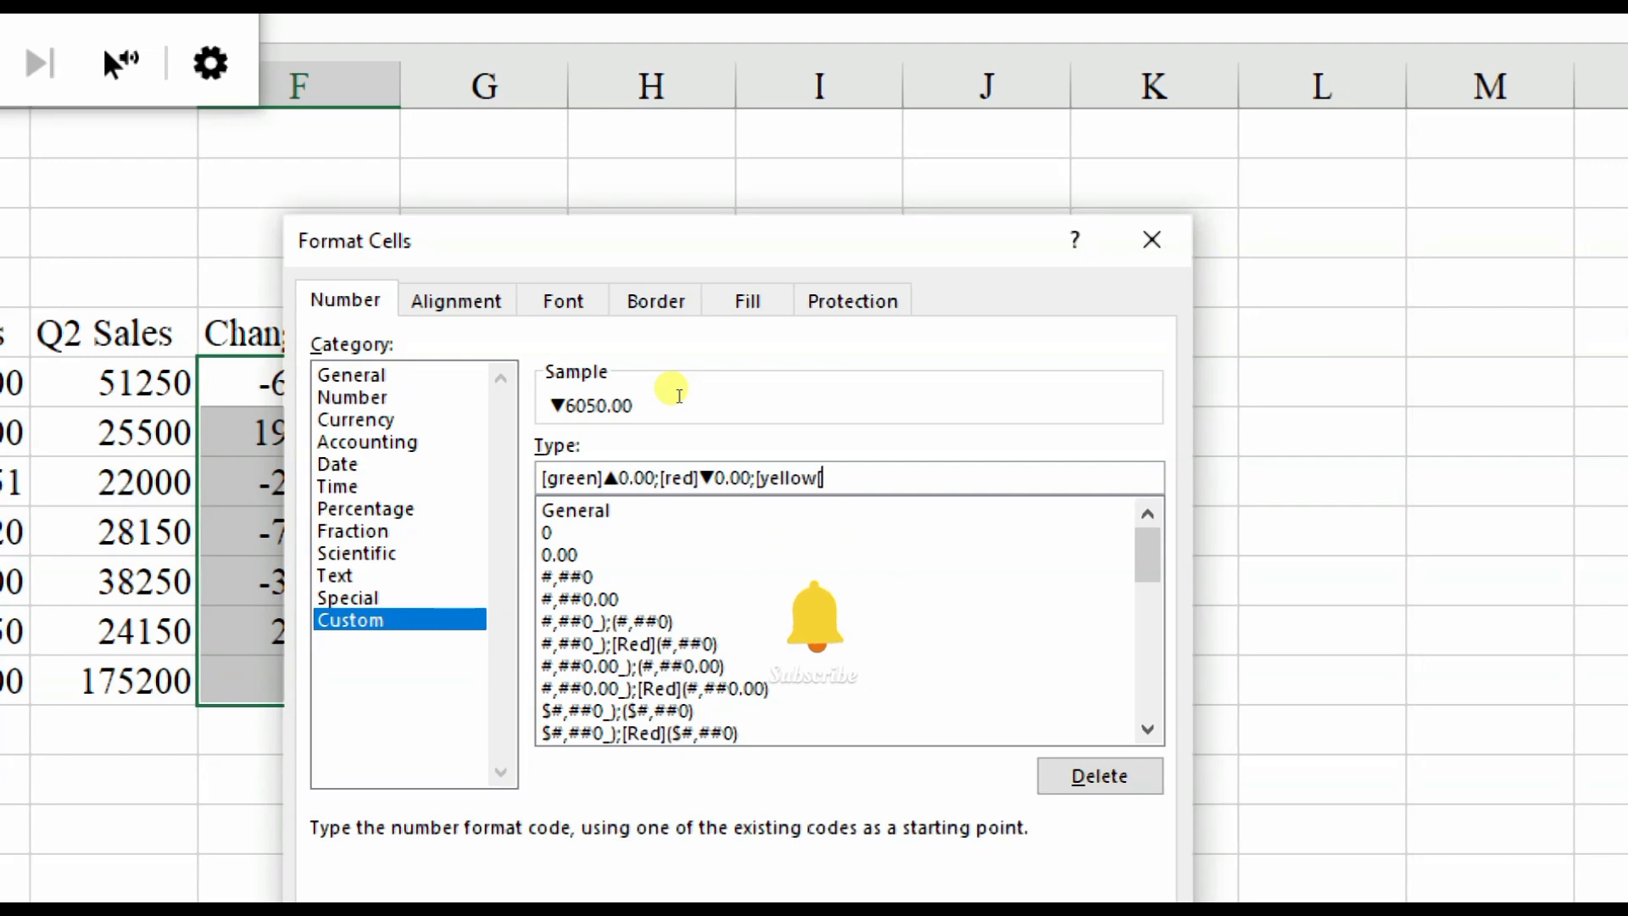
pyautogui.write(']')
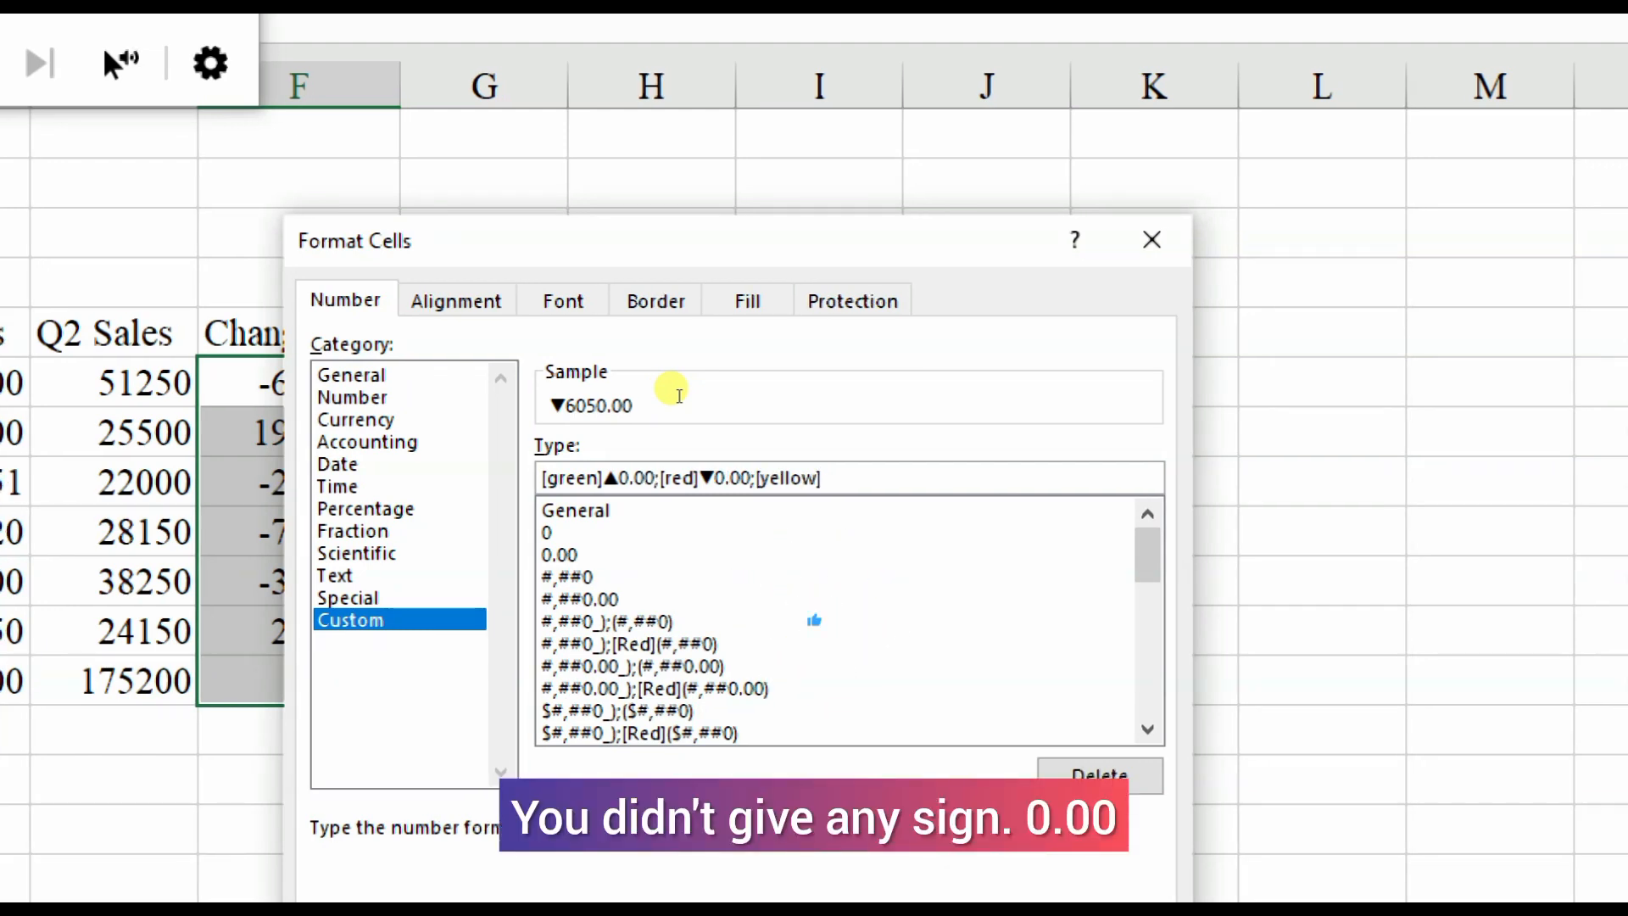
pyautogui.write('0.00')
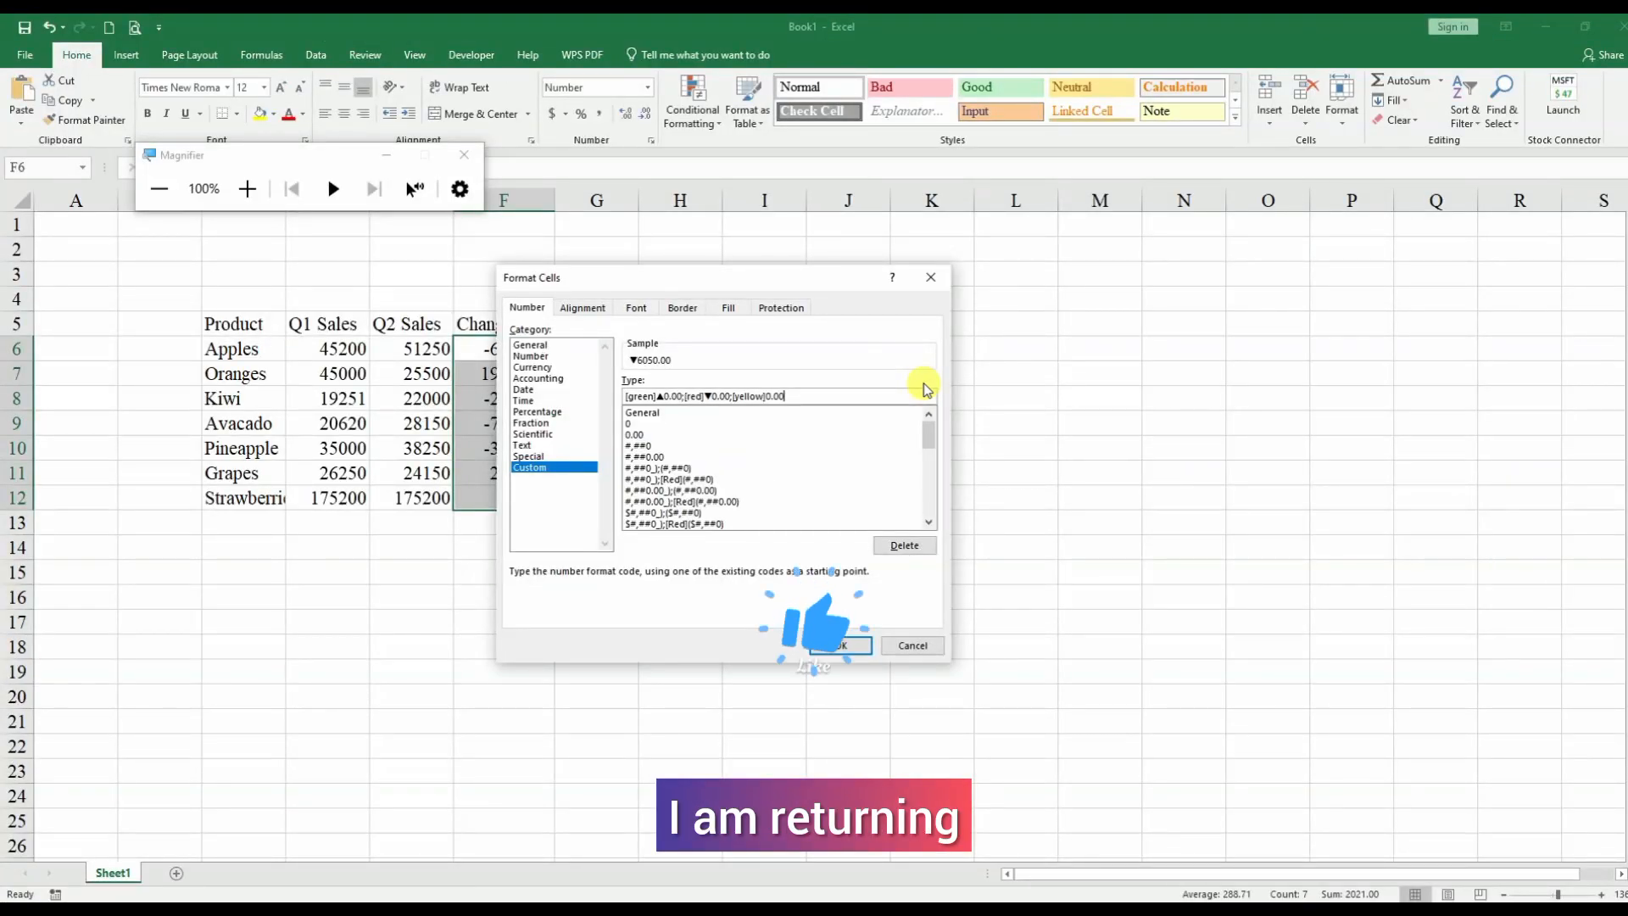
pyautogui.click(464, 154)
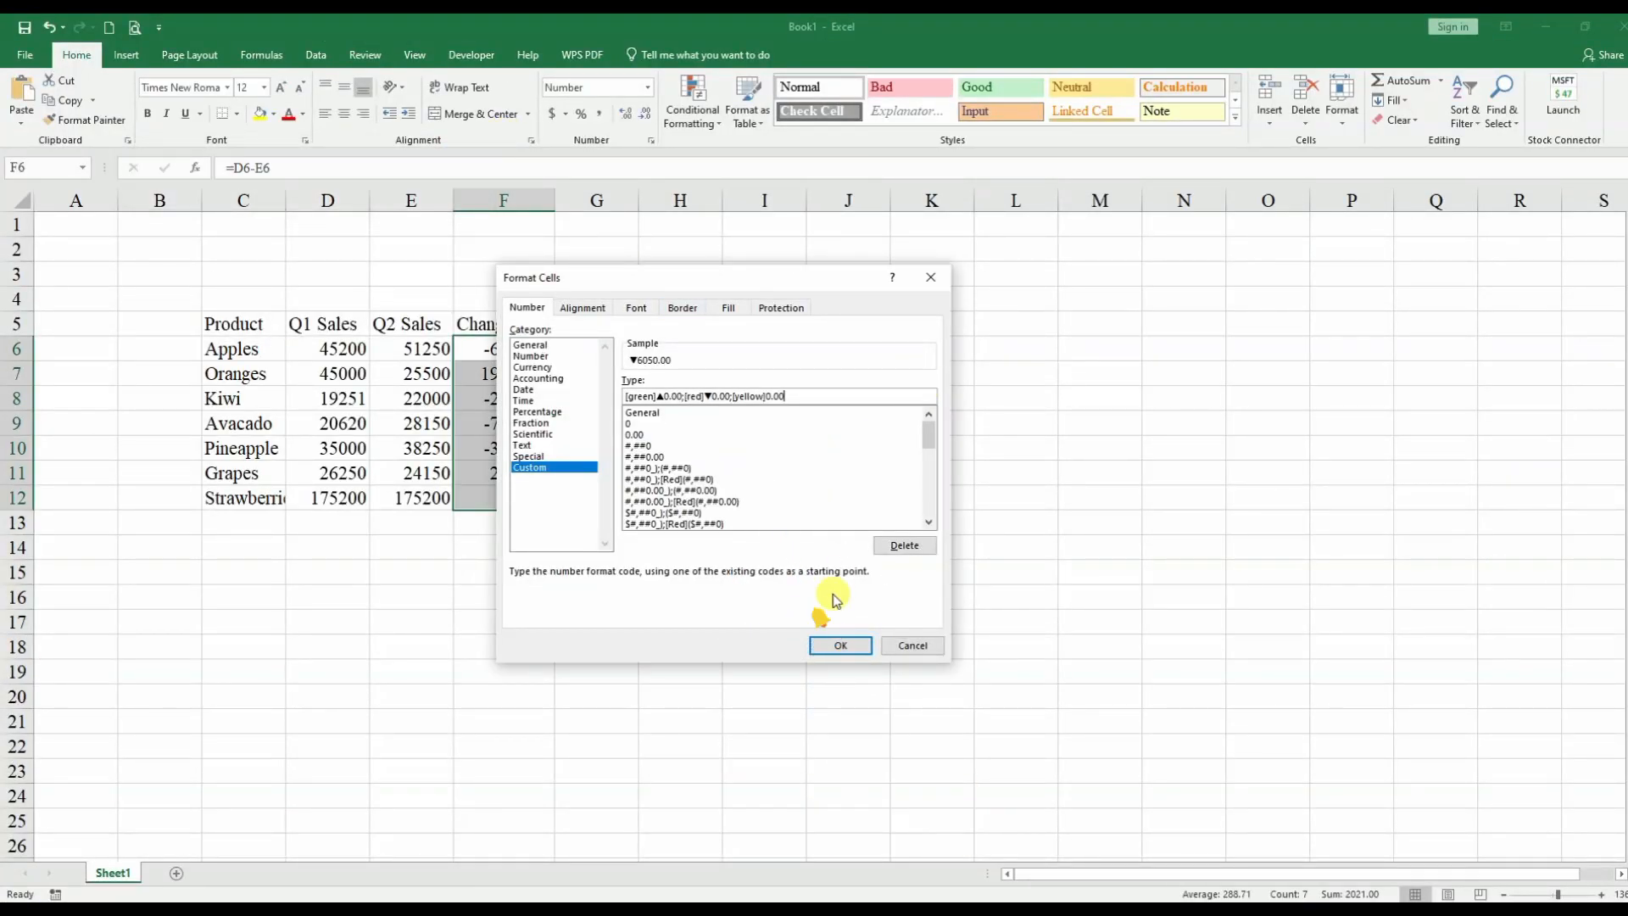
pyautogui.click(820, 646)
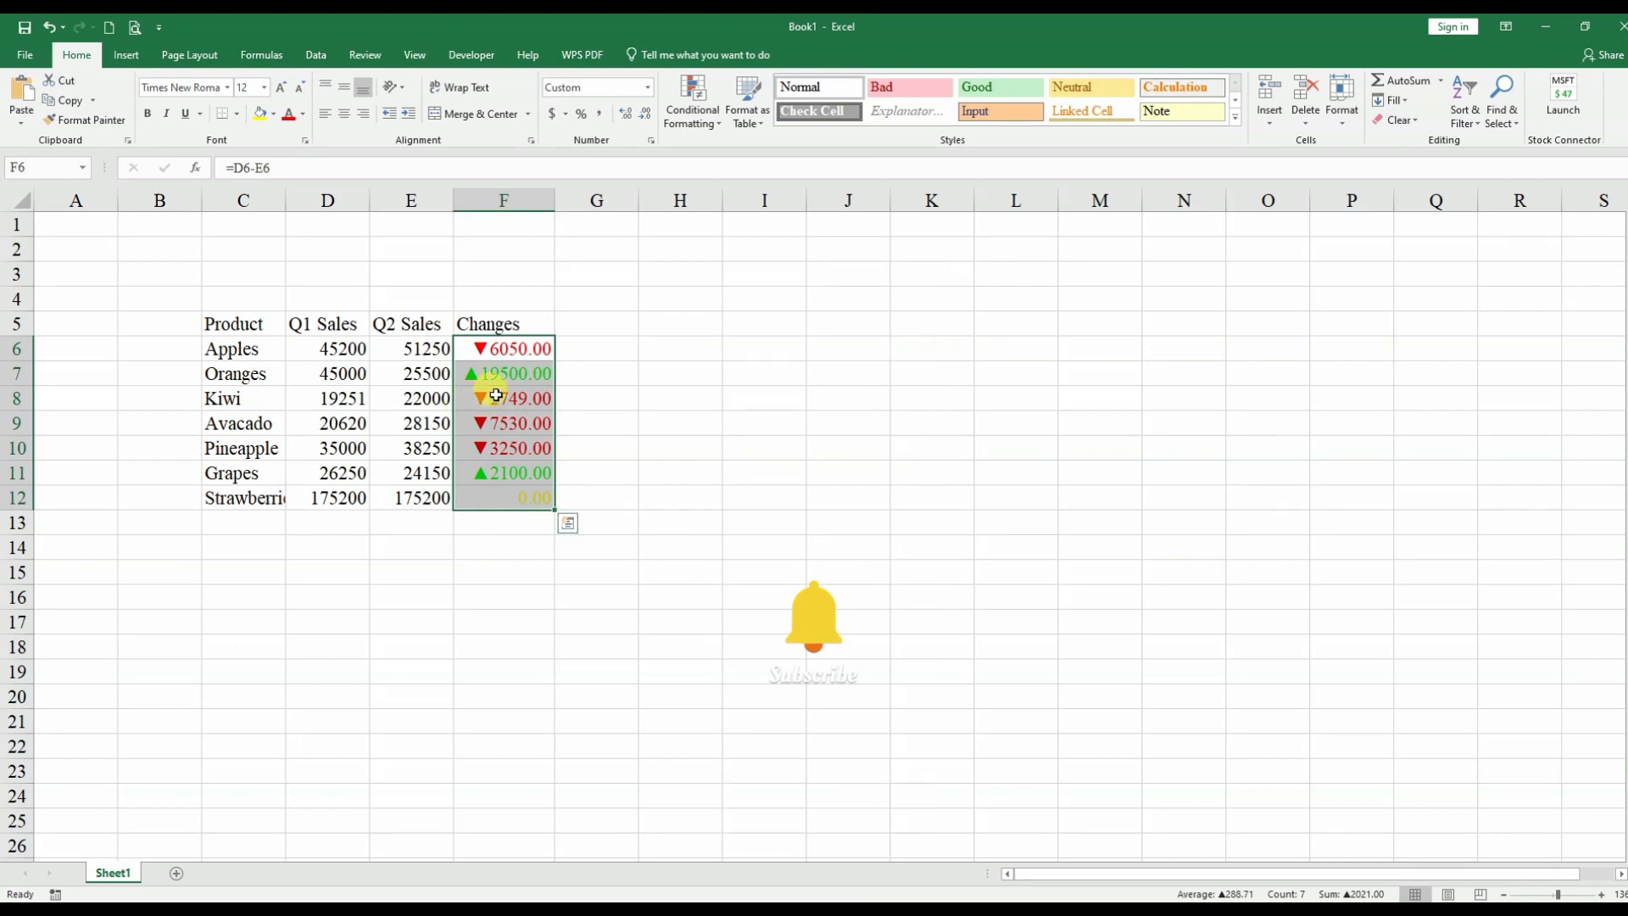
pyautogui.click(643, 547)
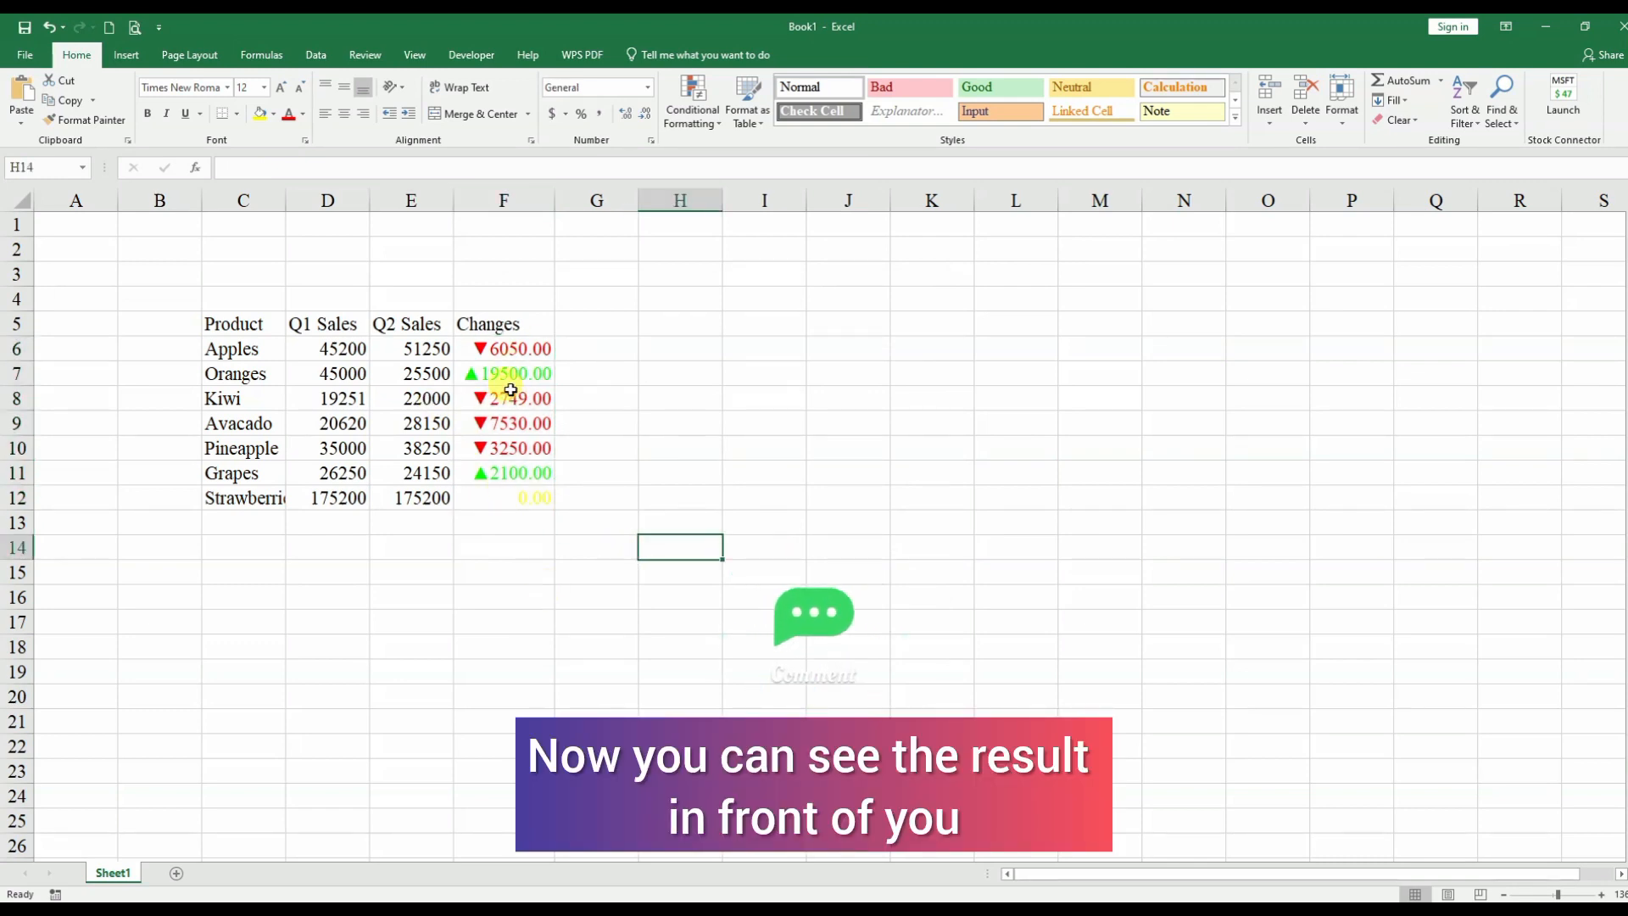
pyautogui.click(477, 378)
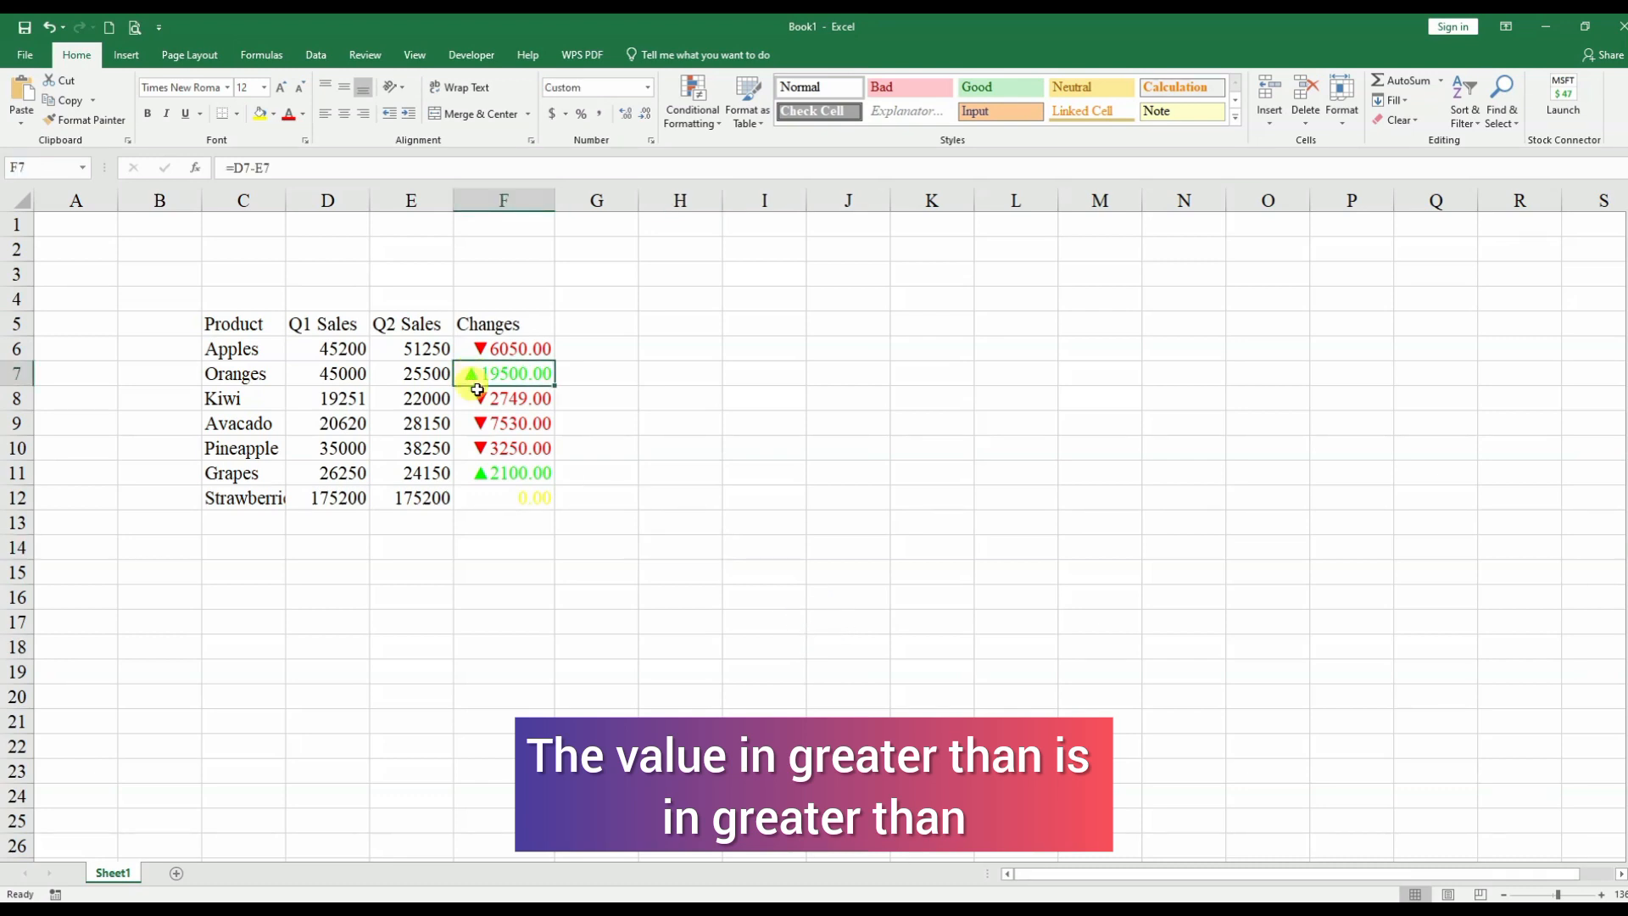
pyautogui.click(514, 501)
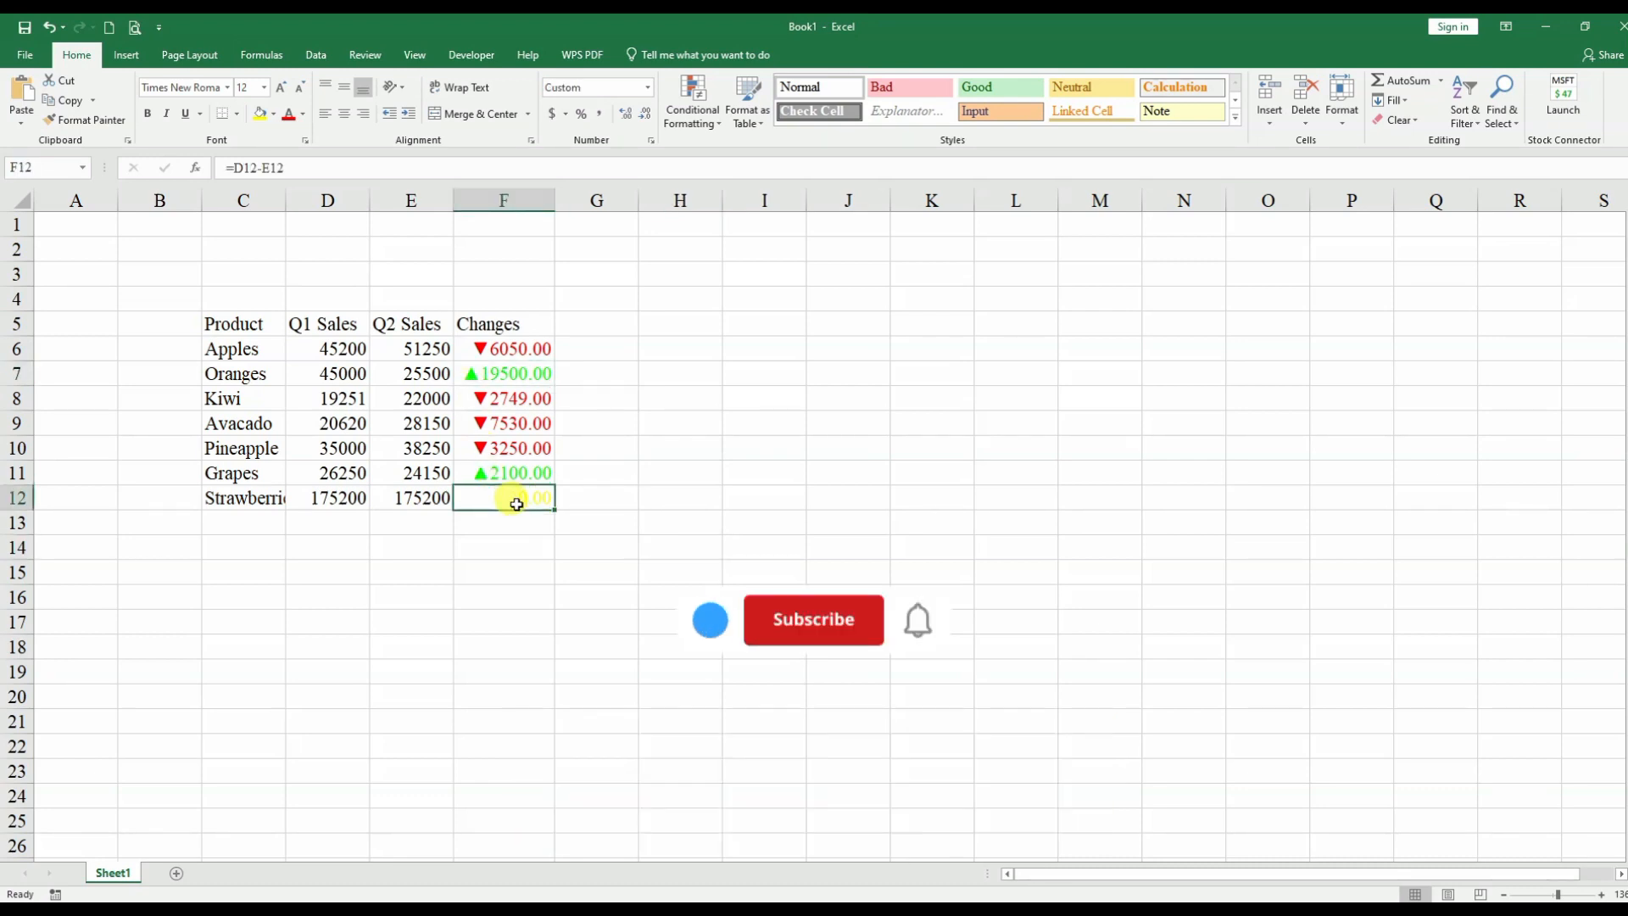
# Autofit the Product column to its contents and apply all borders to the table C5:F12.
pyautogui.doubleClick(286, 204)
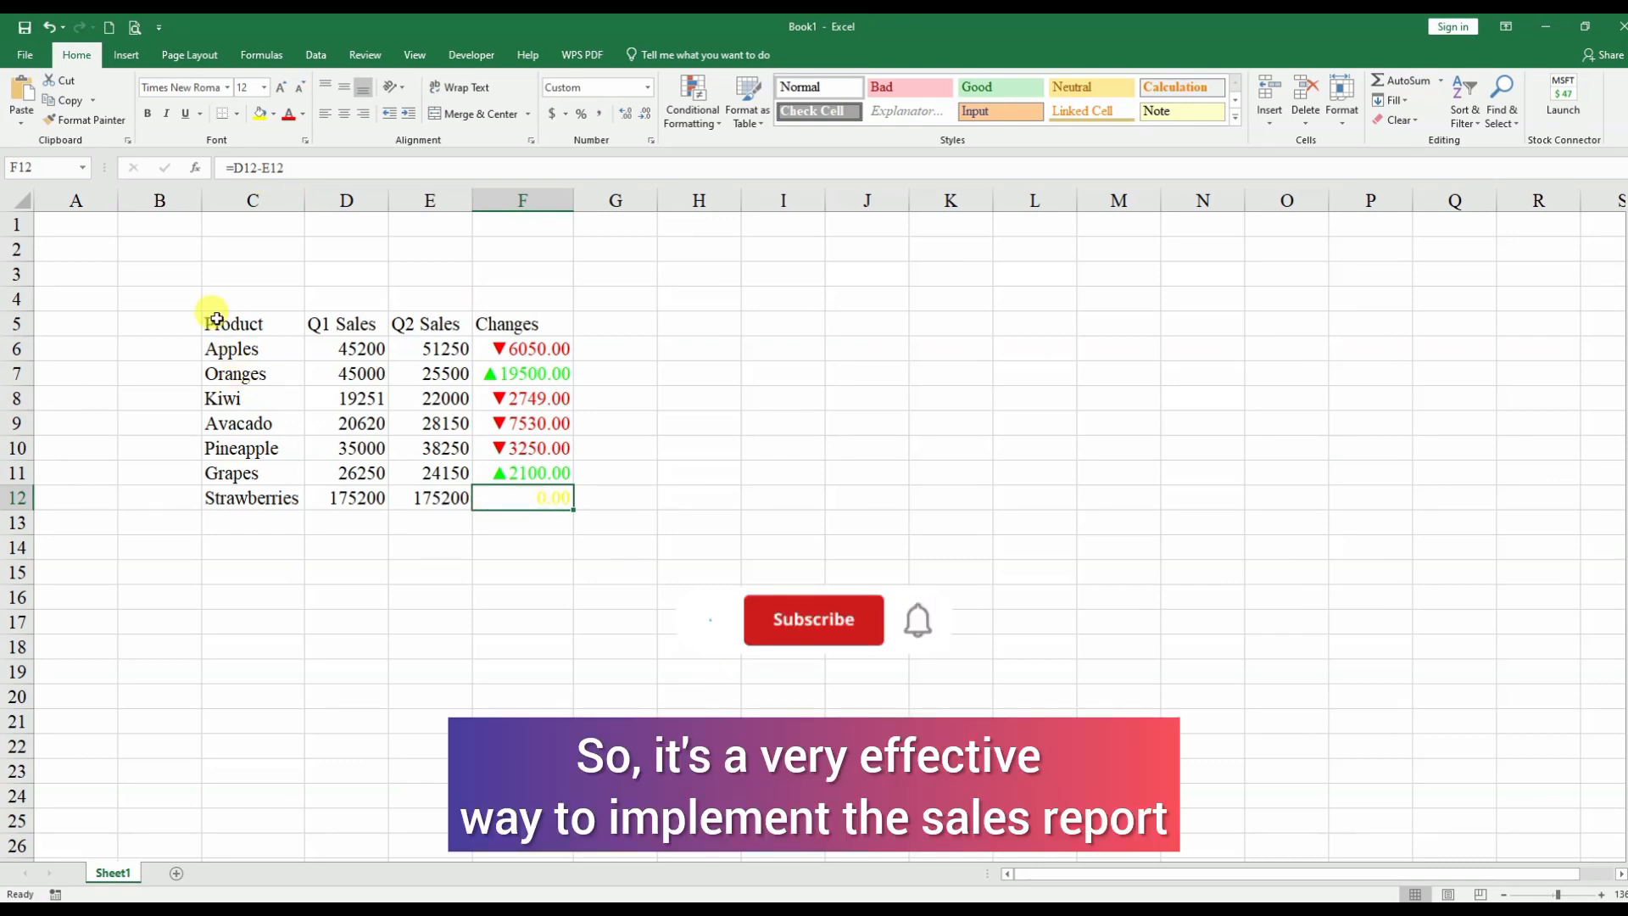
pyautogui.moveTo(210, 320); pyautogui.dragTo(518, 487)
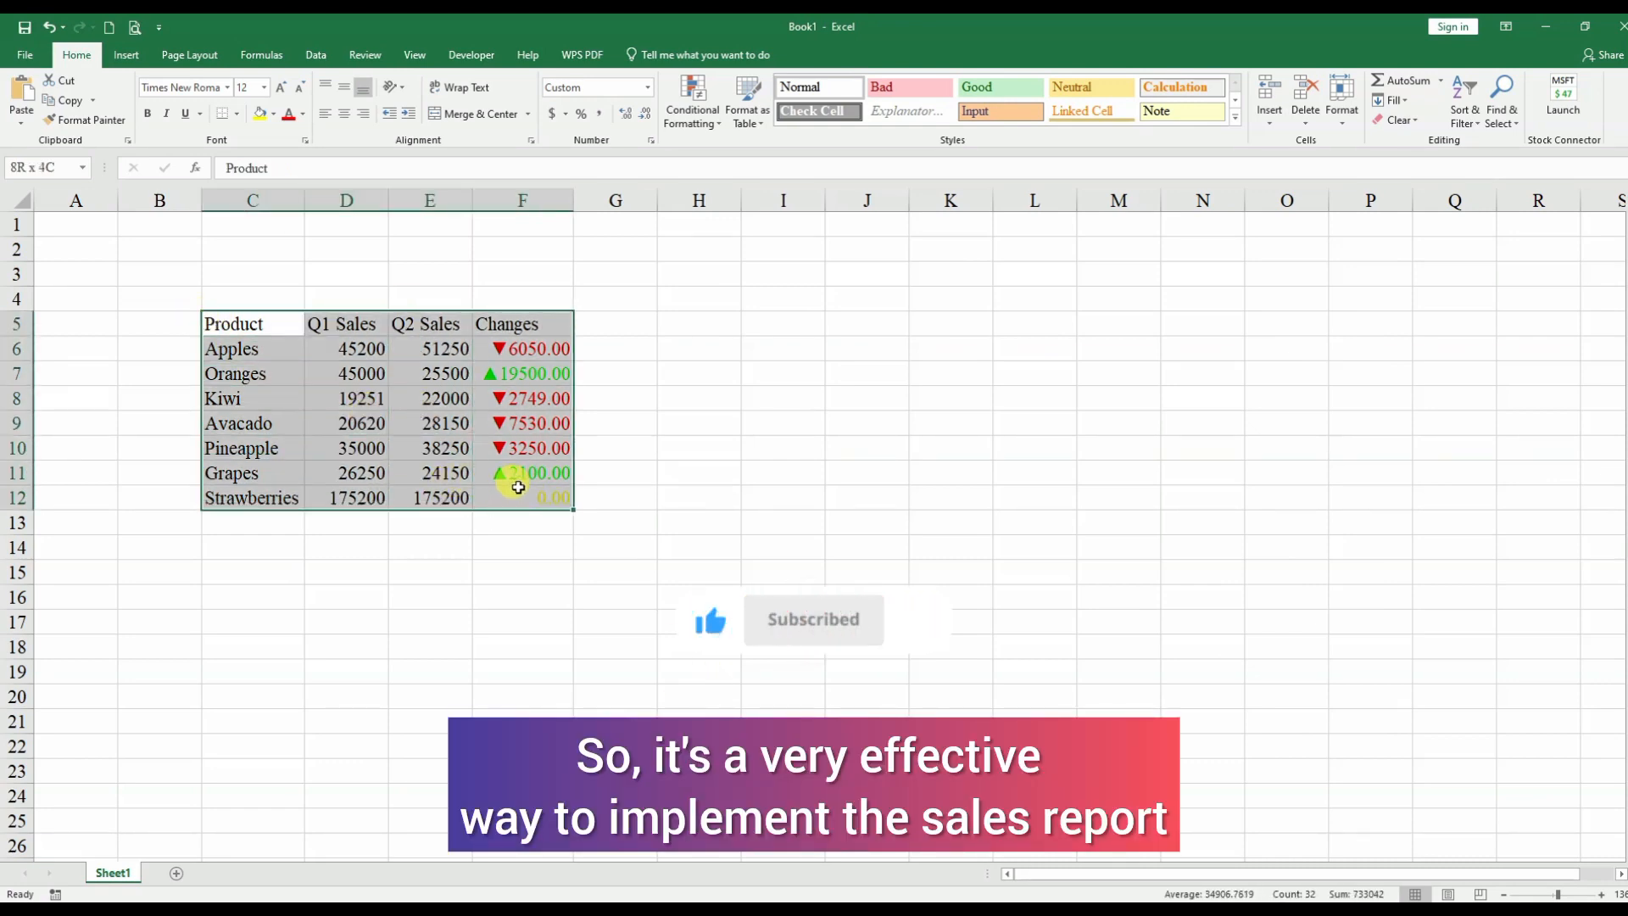
pyautogui.click(237, 114)
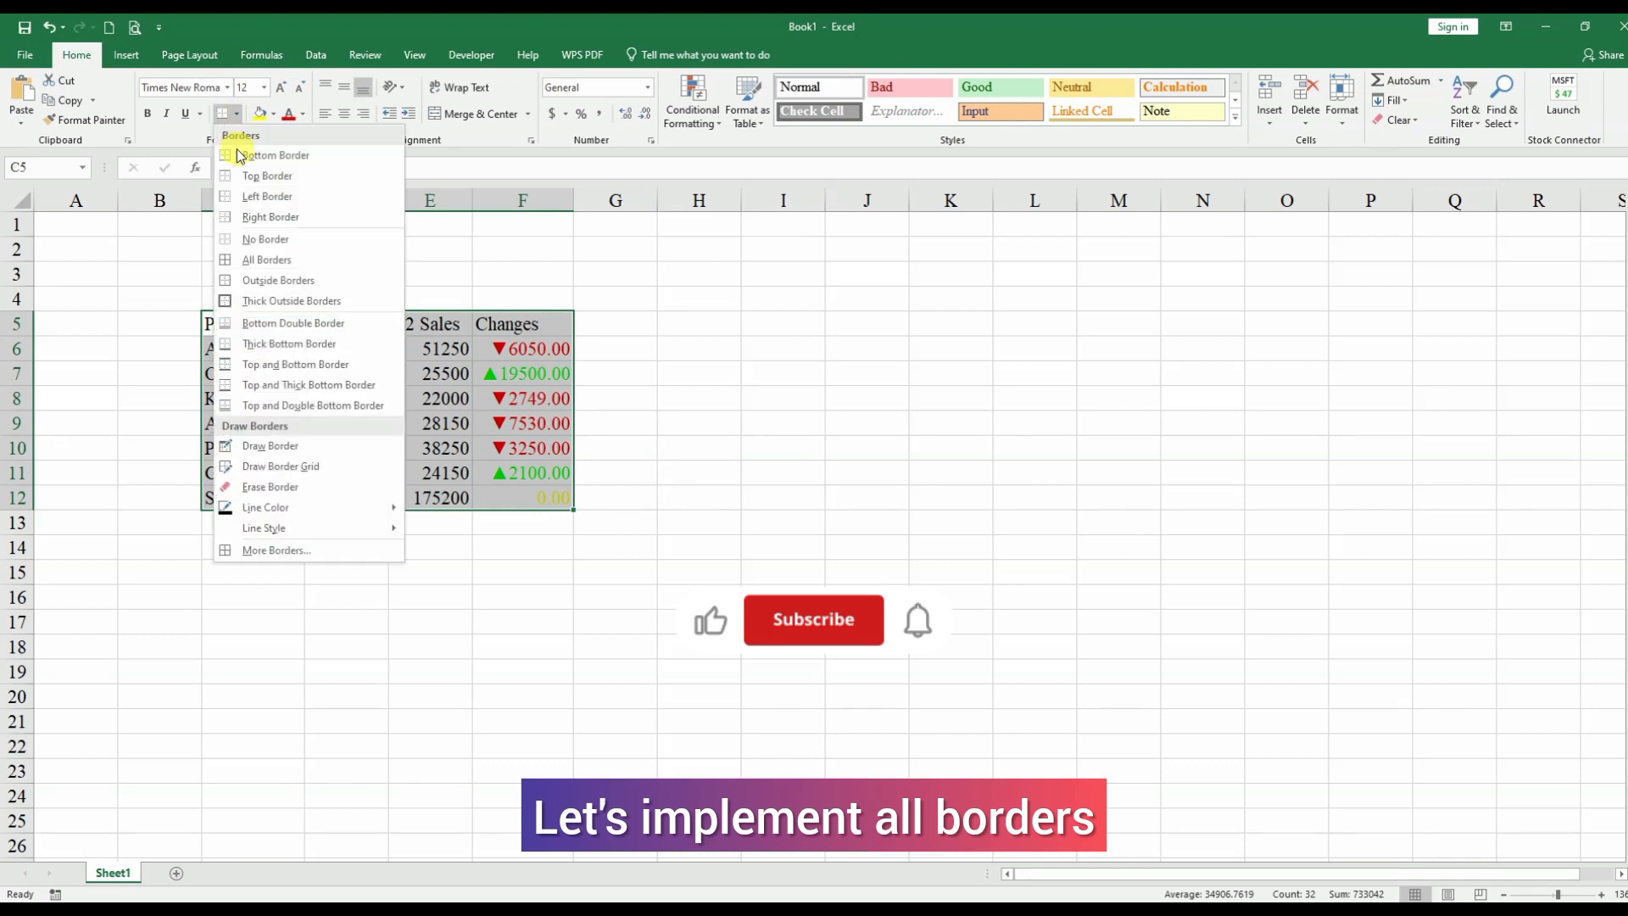
pyautogui.click(246, 260)
pyautogui.click(592, 496)
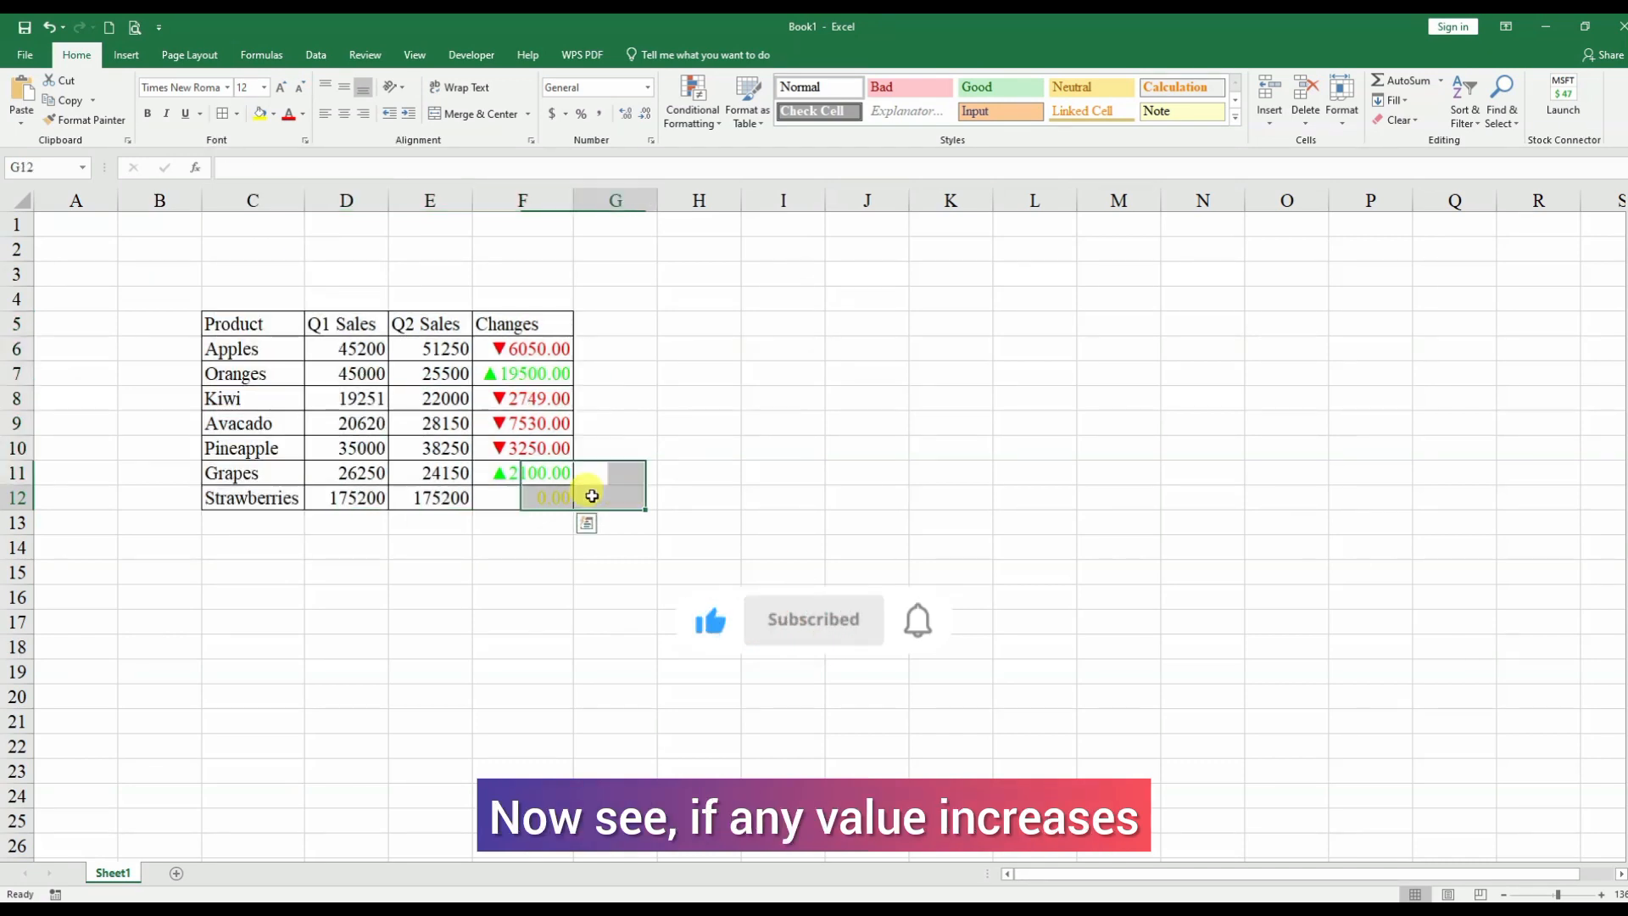
# Change Kiwi's Q1 Sales value to 25251 and check its Changes cell.
pyautogui.doubleClick(335, 473)
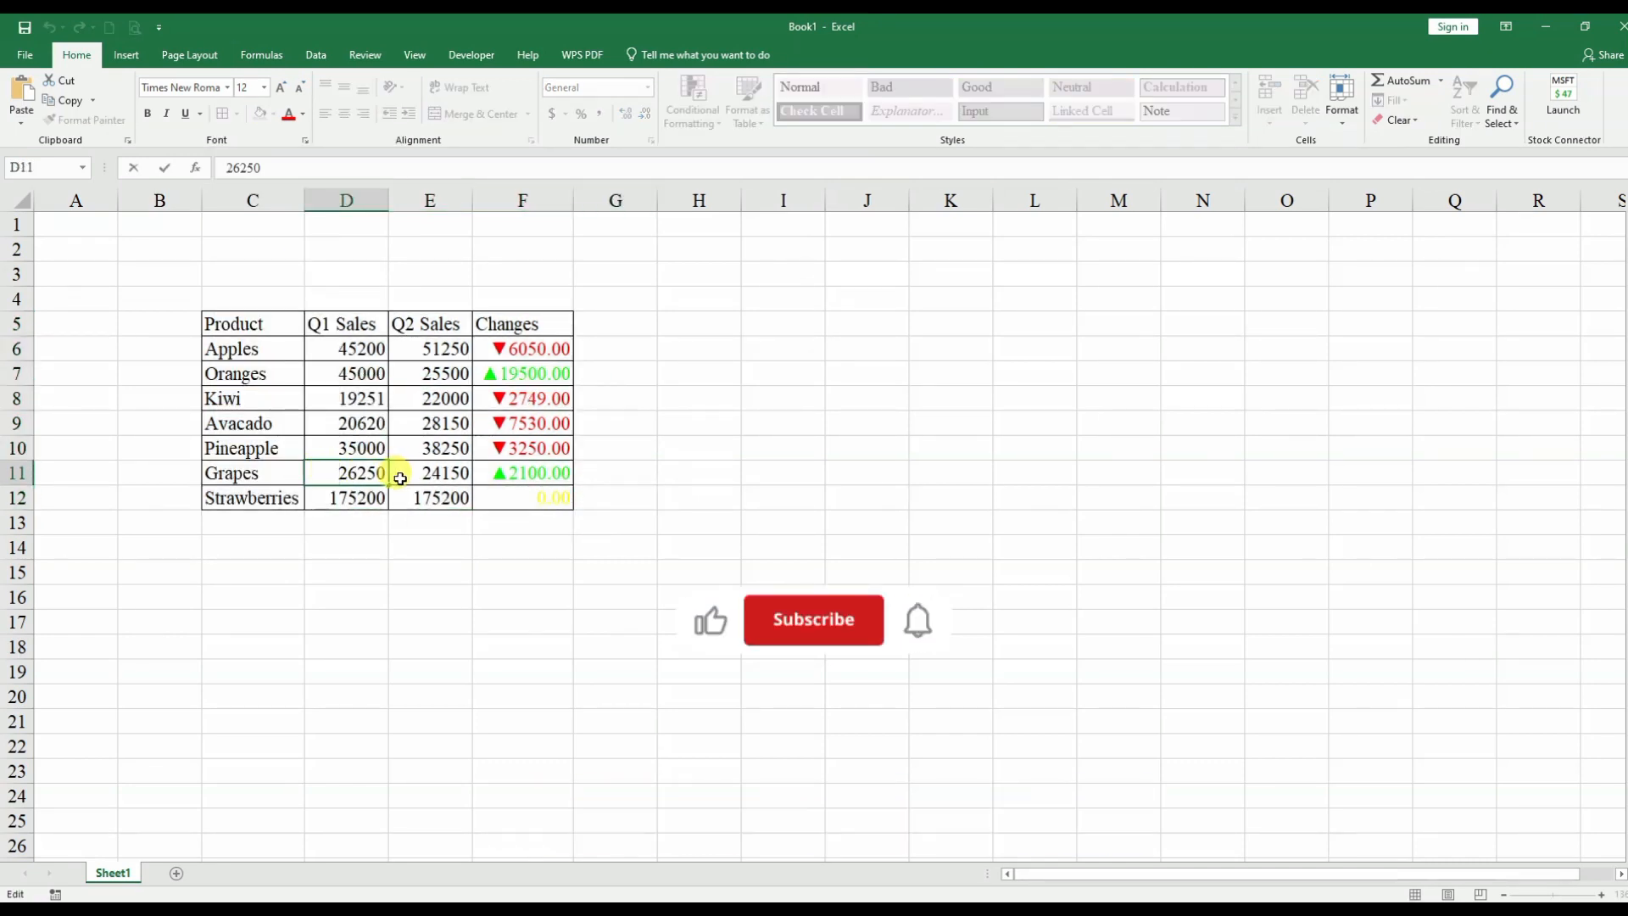
pyautogui.click(447, 468)
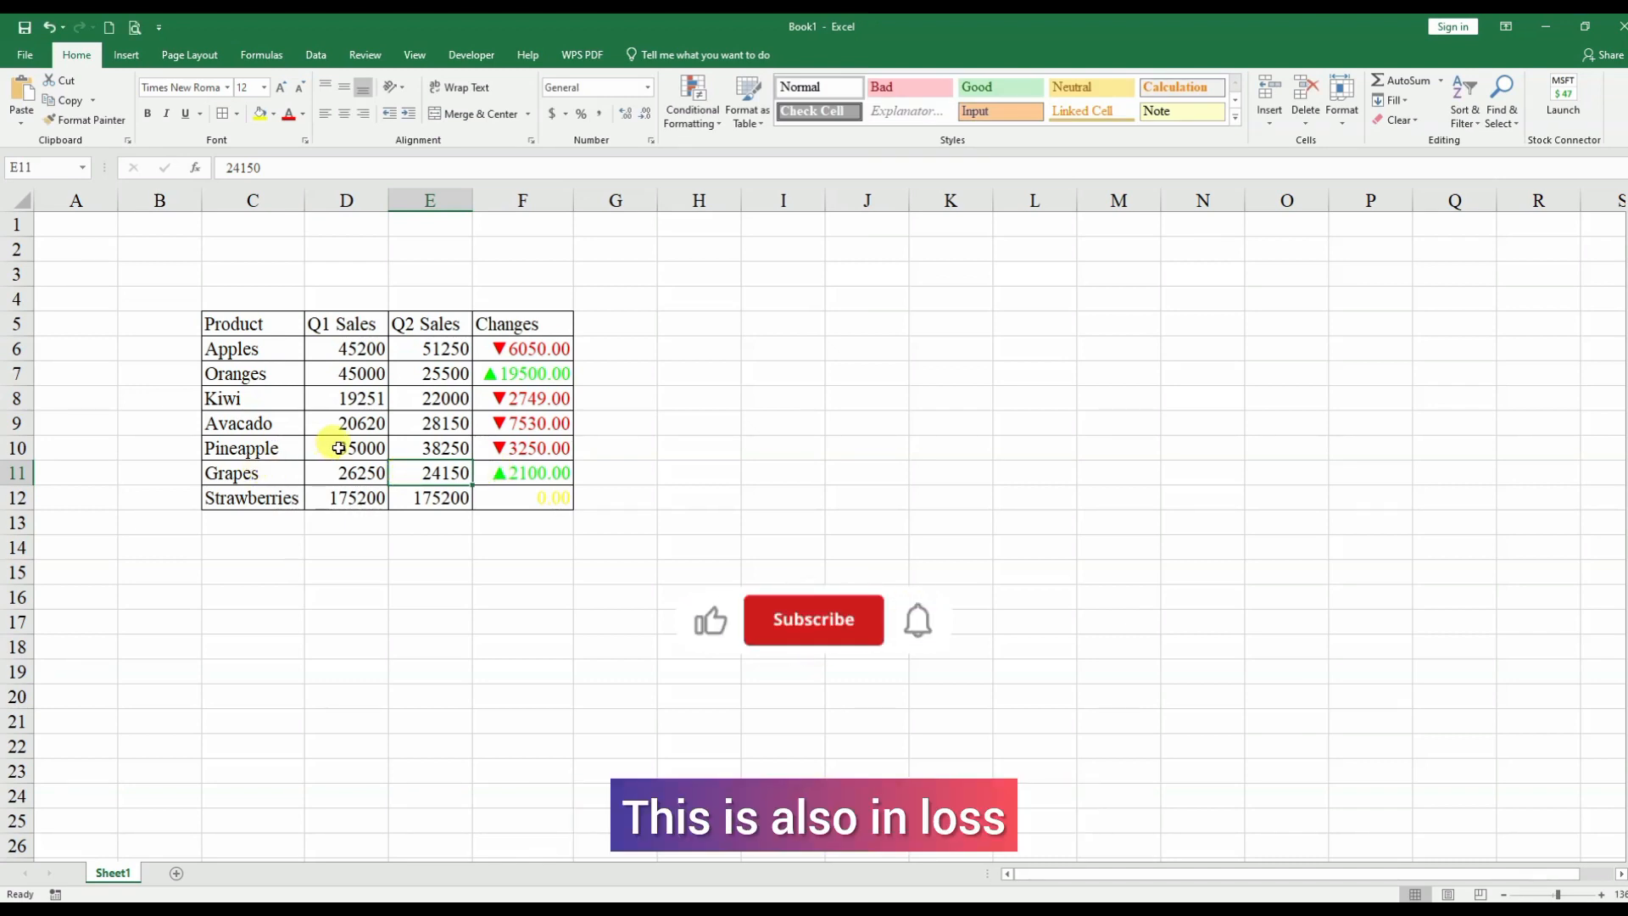
pyautogui.doubleClick(343, 405)
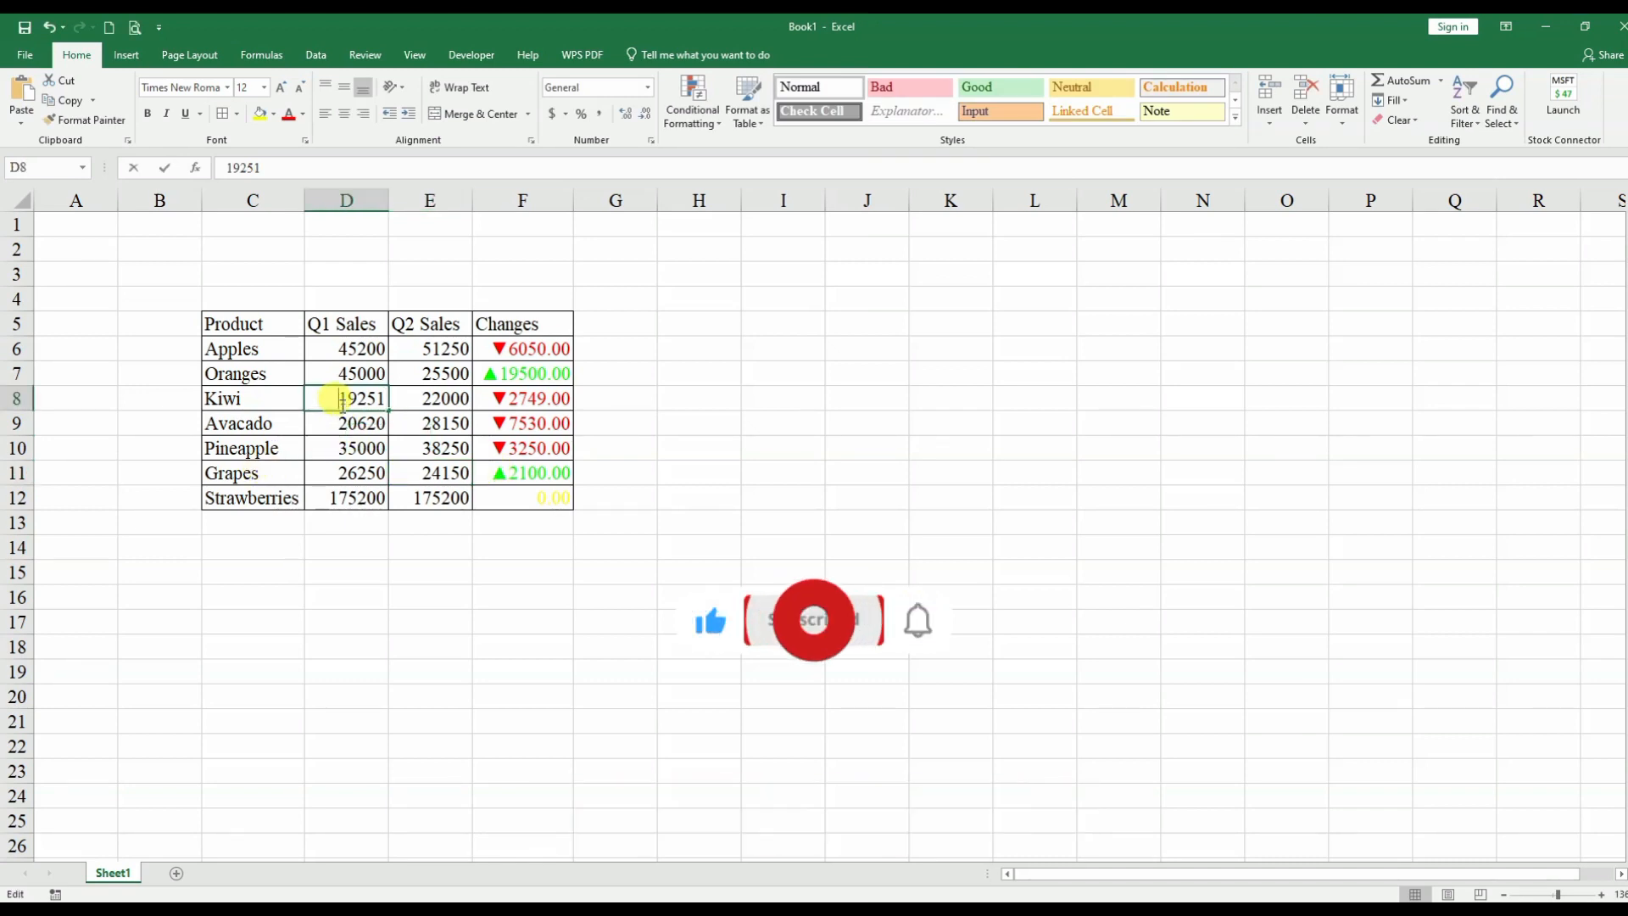
pyautogui.moveTo(340, 404); pyautogui.dragTo(357, 405)
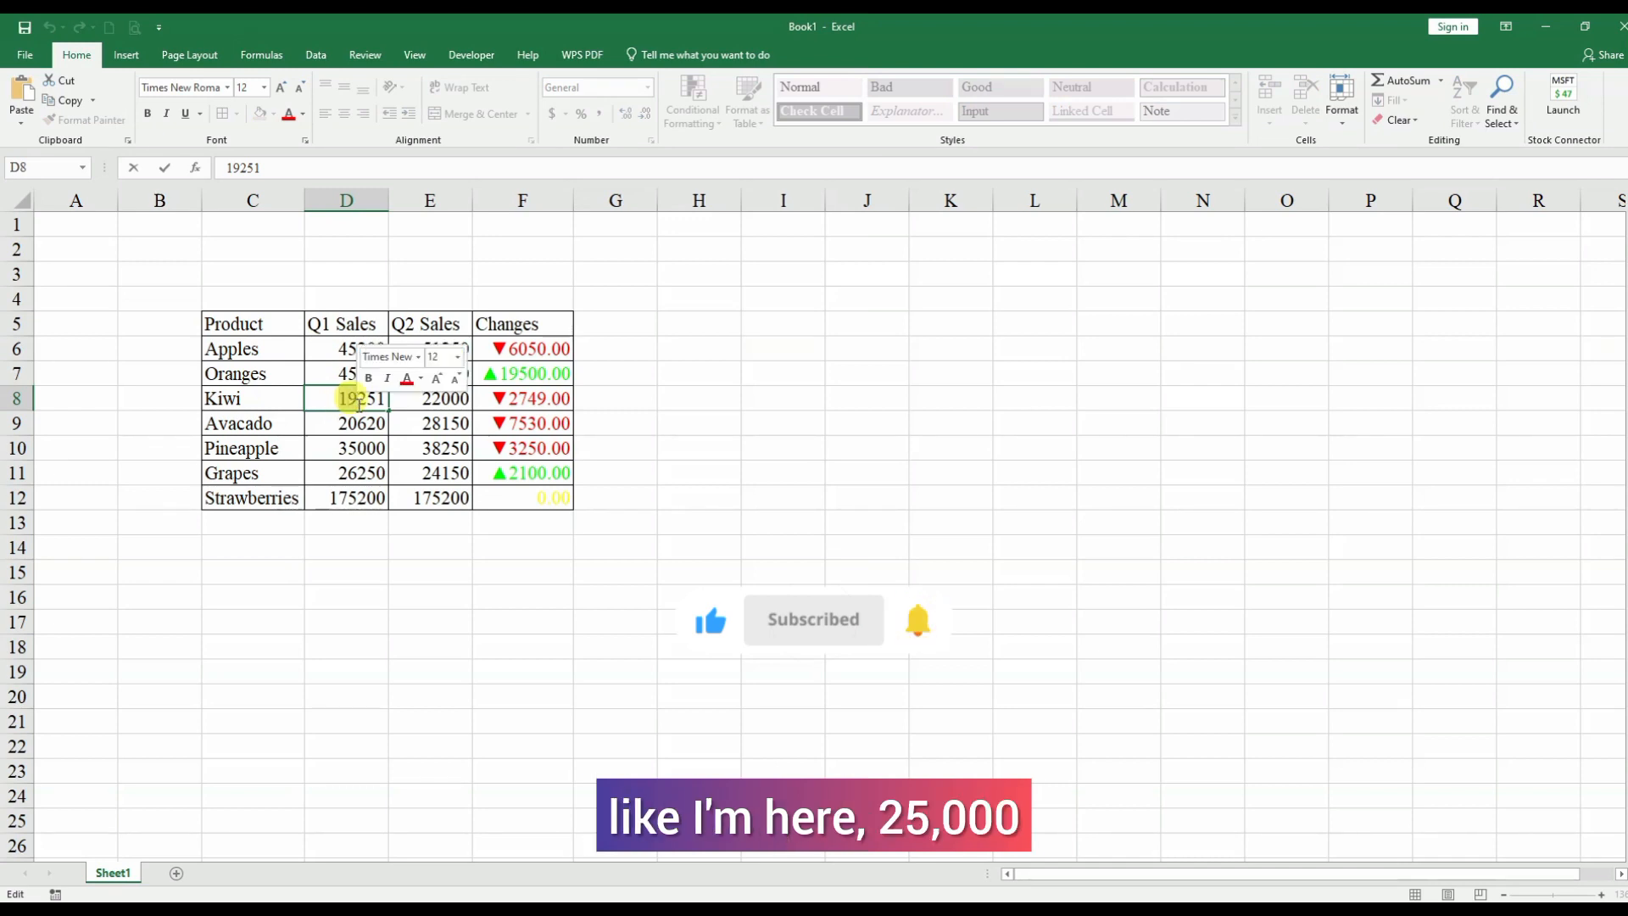
pyautogui.write('25')
pyautogui.press('Return')
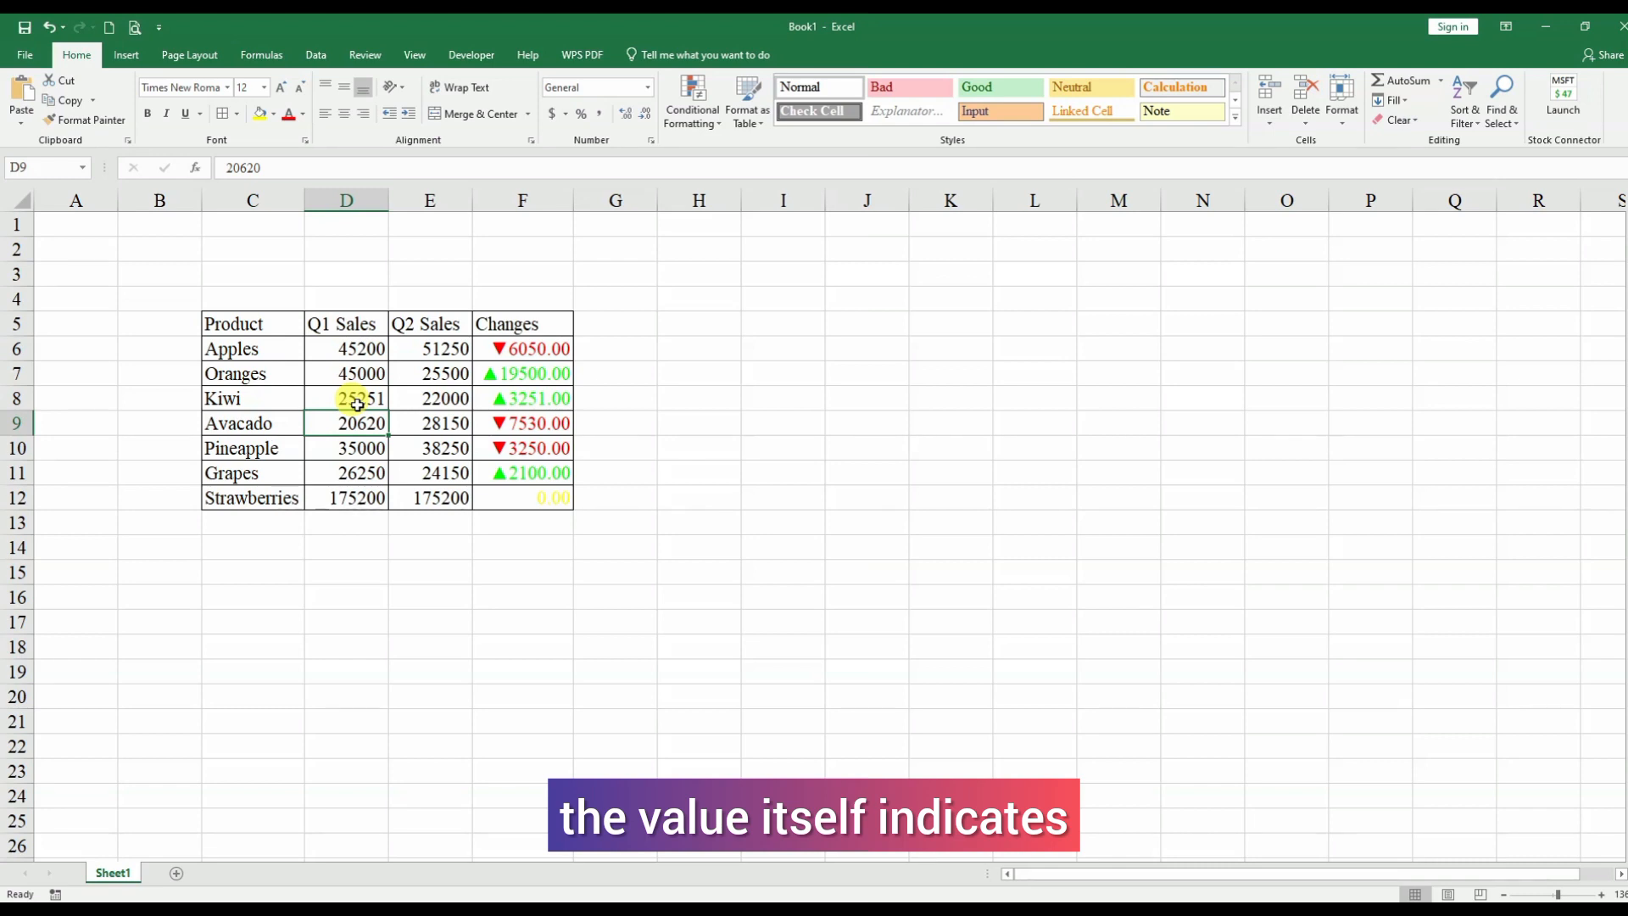
pyautogui.click(502, 395)
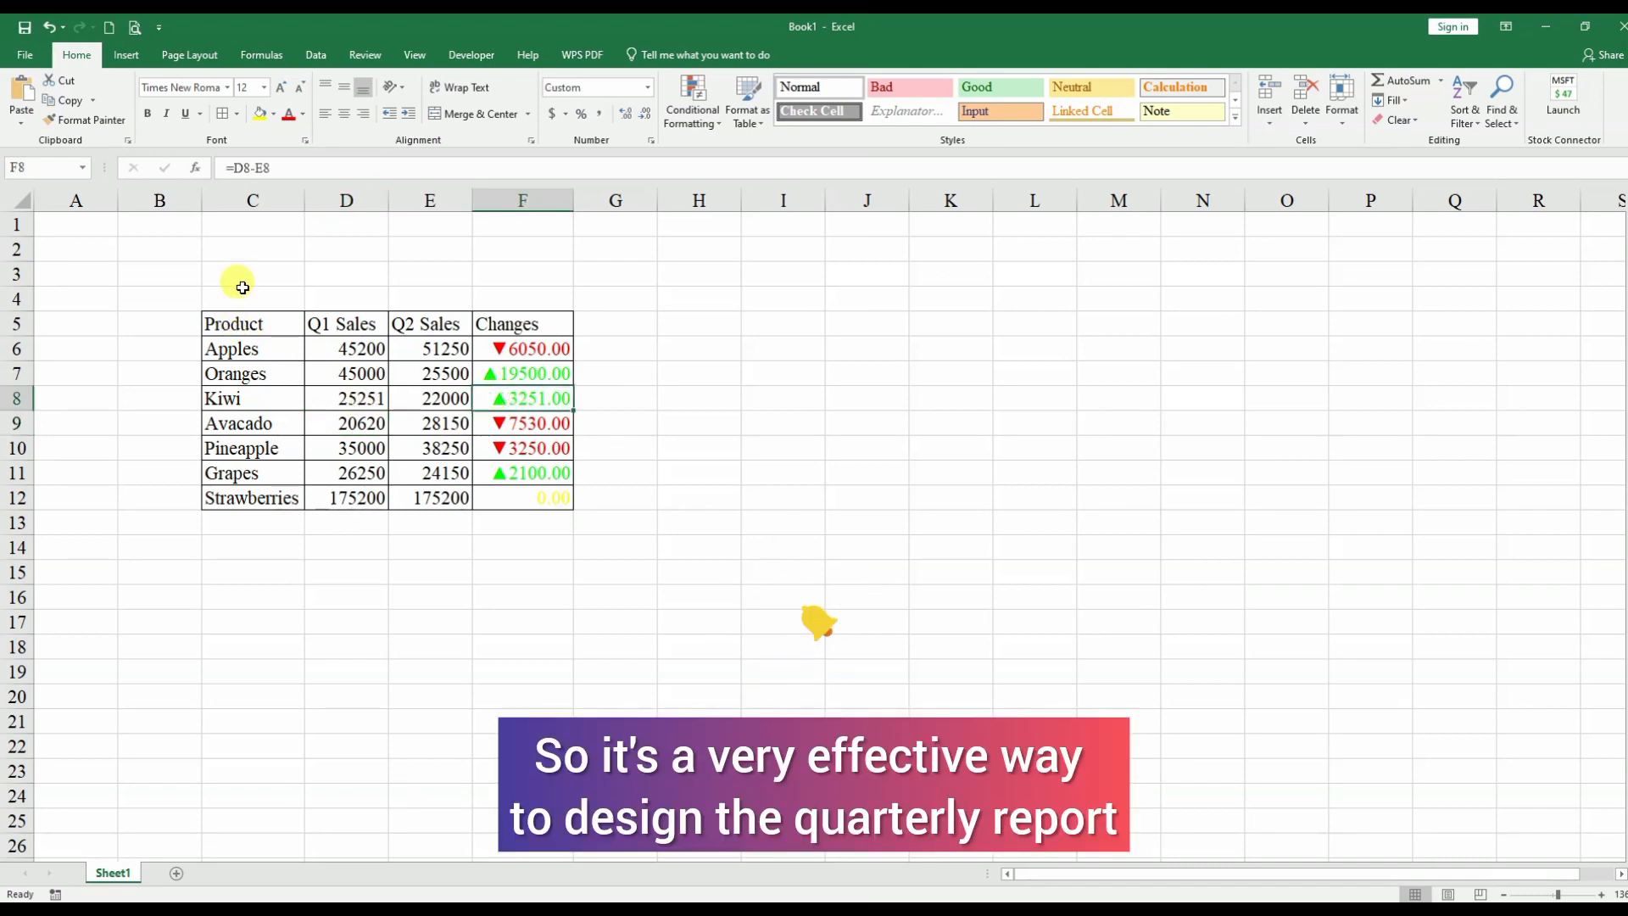
# Merge and center C3:F4 above the table and enter the heading QUATERLY SALES REPORT.
pyautogui.moveTo(226, 269); pyautogui.dragTo(519, 297)
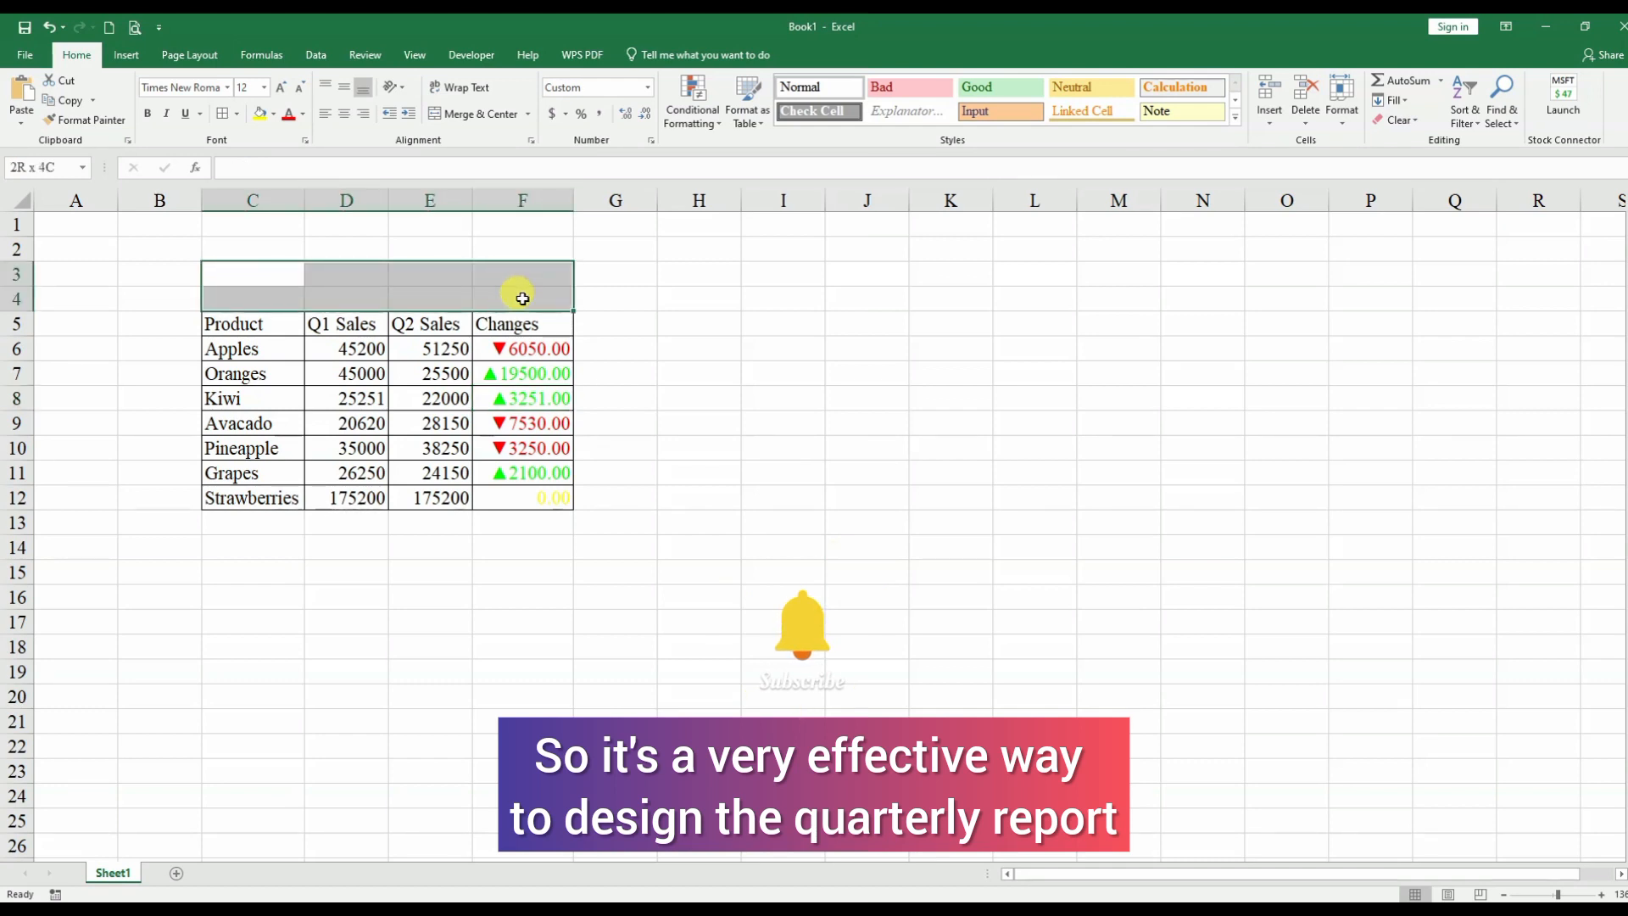
pyautogui.click(450, 115)
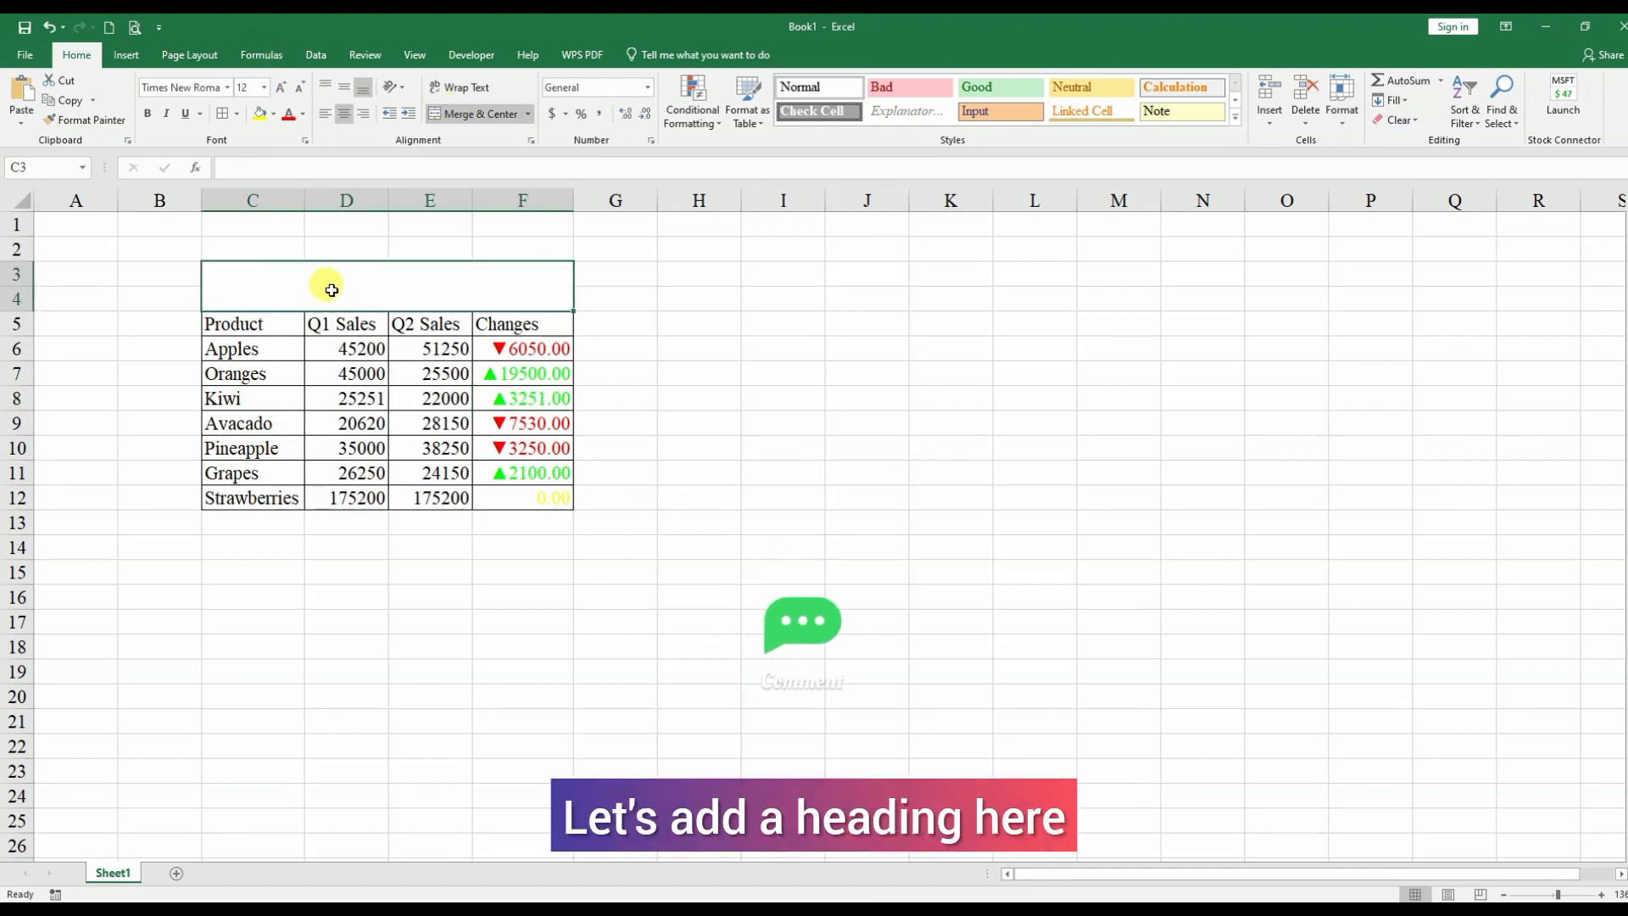
pyautogui.write('Q')
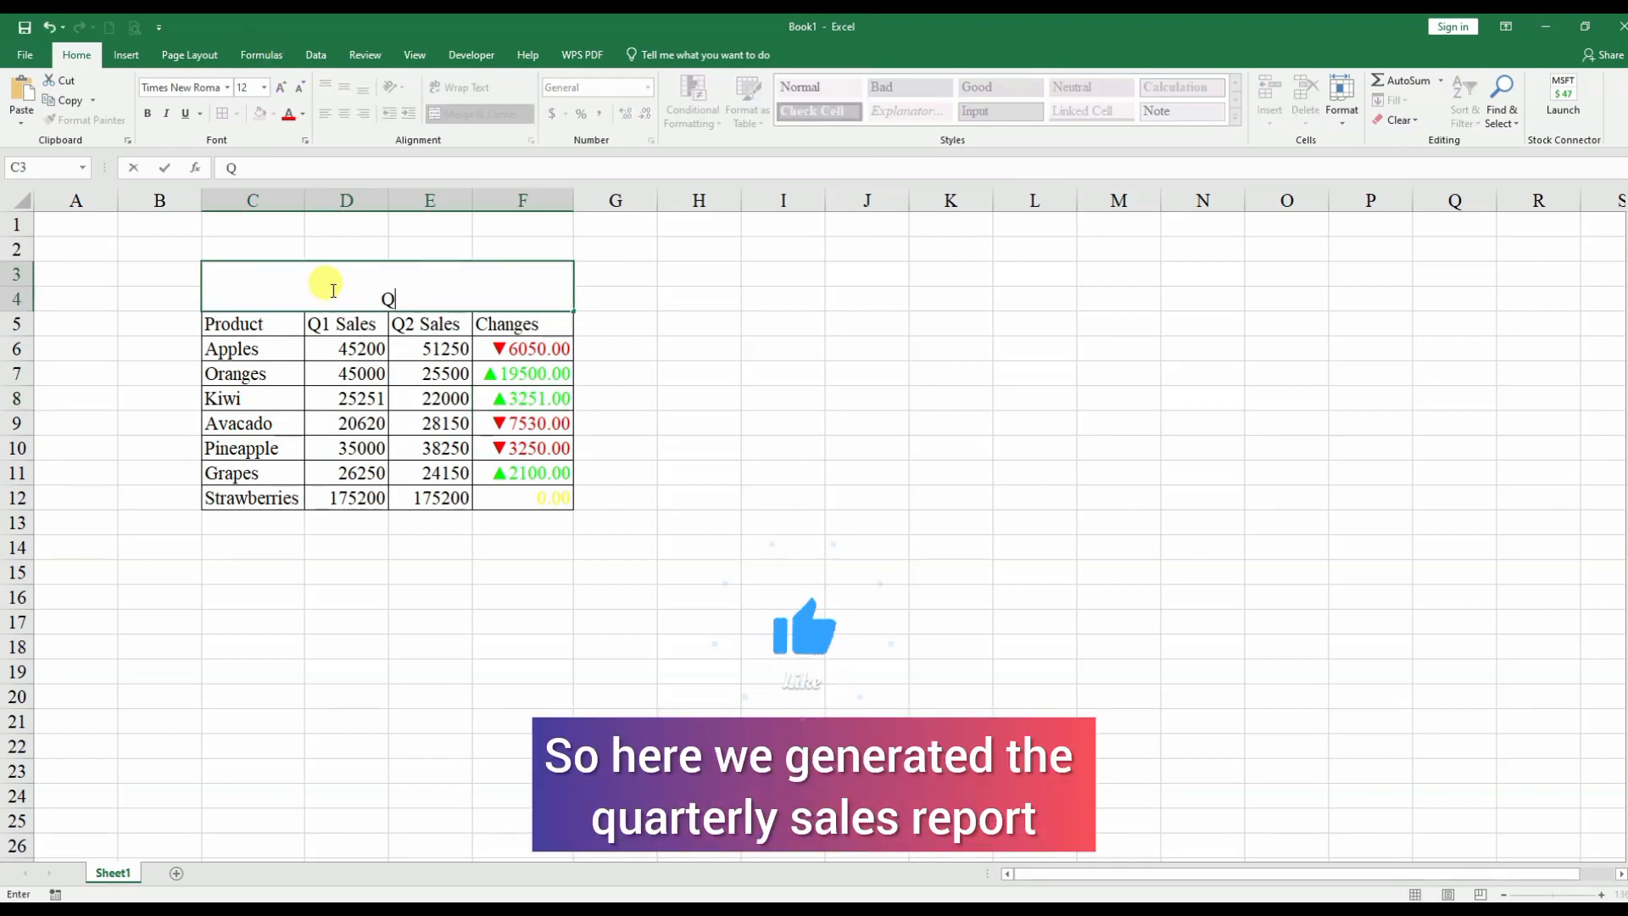
pyautogui.write('UAT')
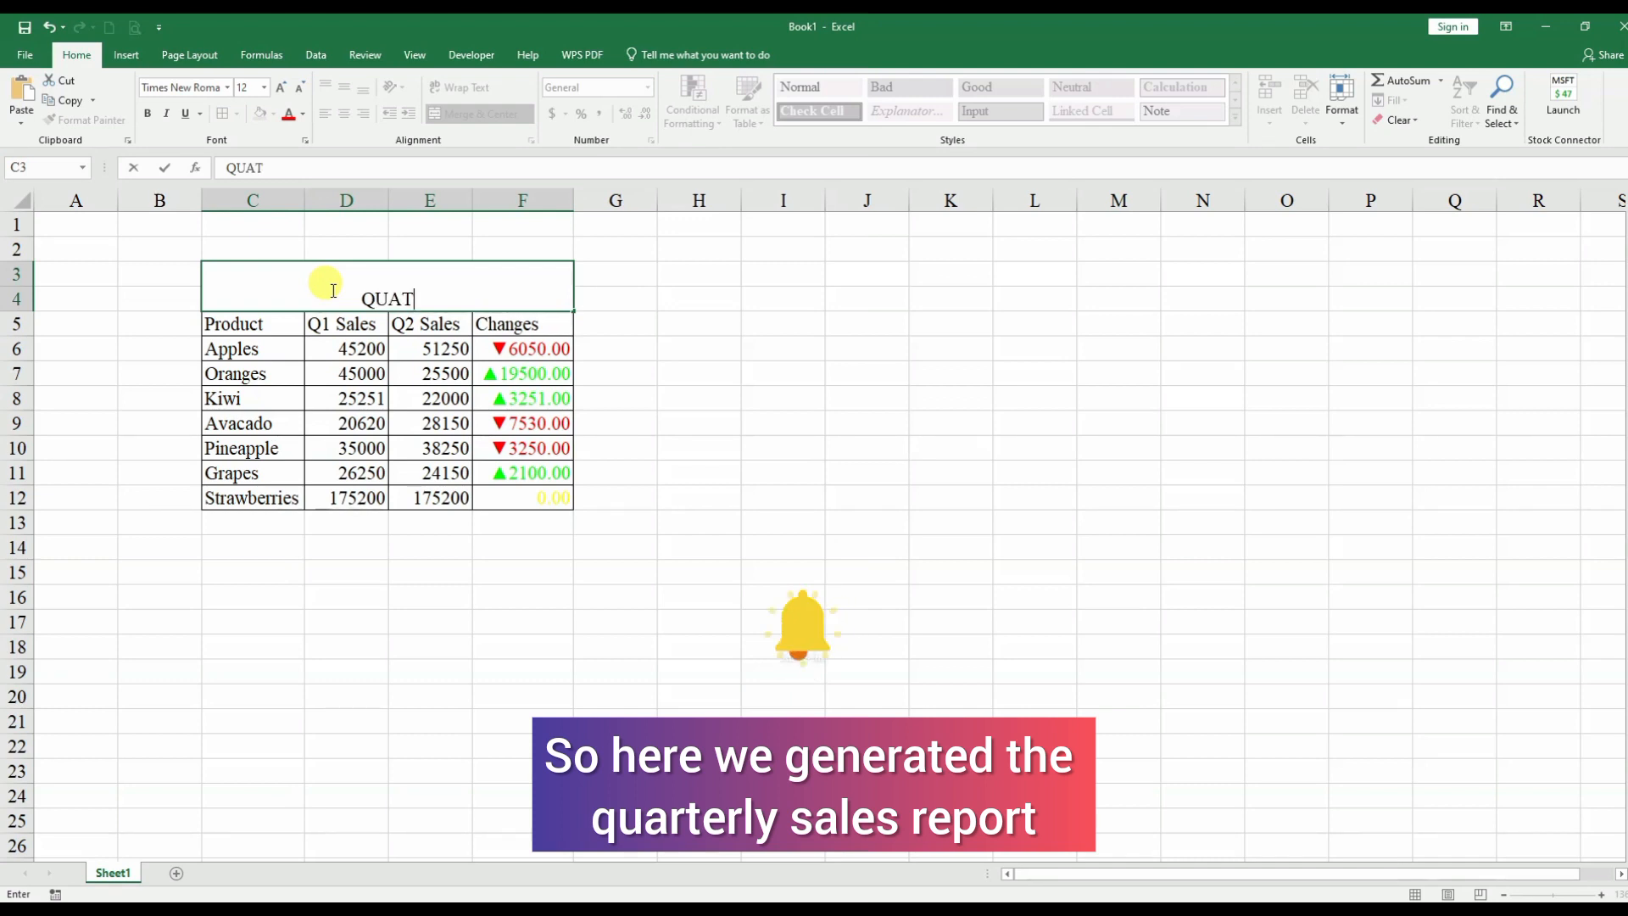
pyautogui.write('ERLY SA')
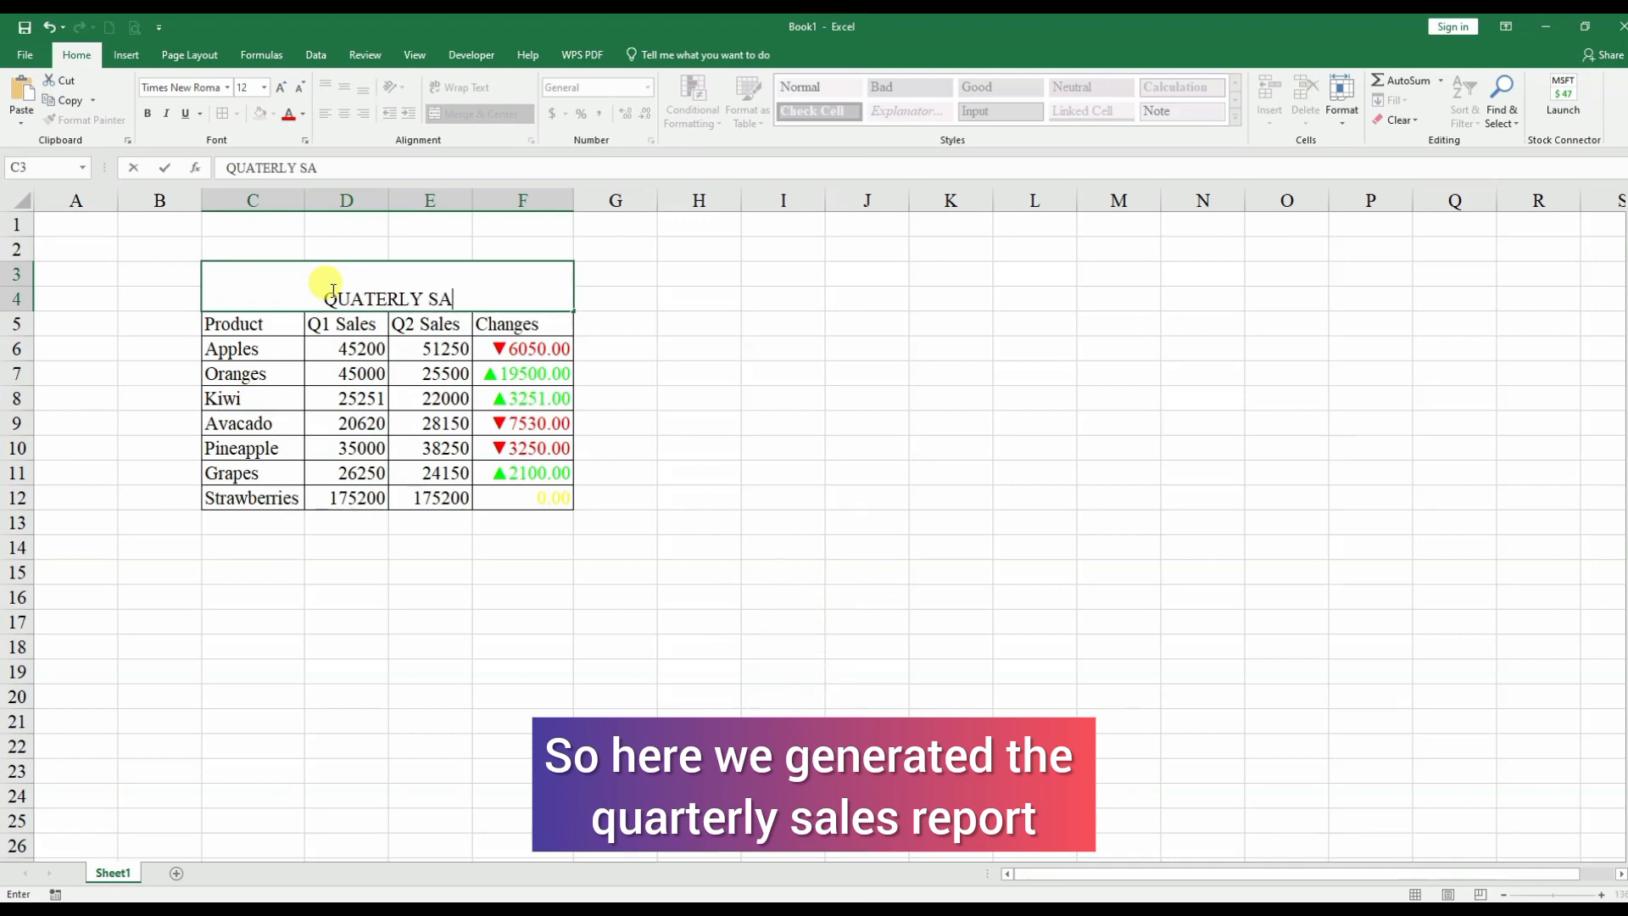
pyautogui.write('LES R')
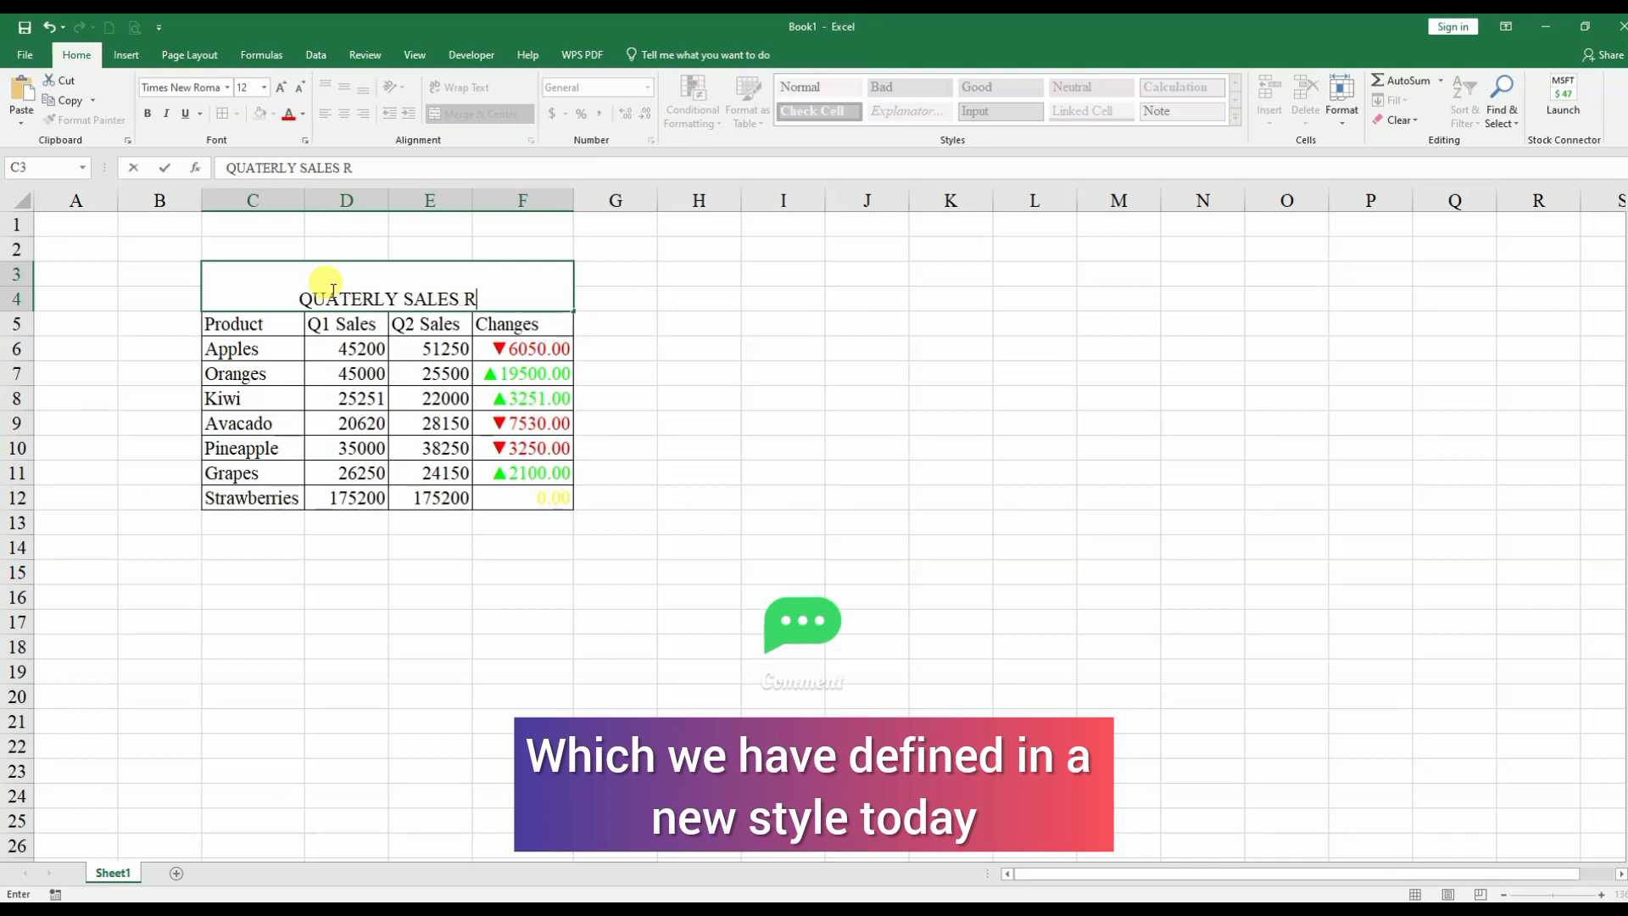
pyautogui.write('EPORT')
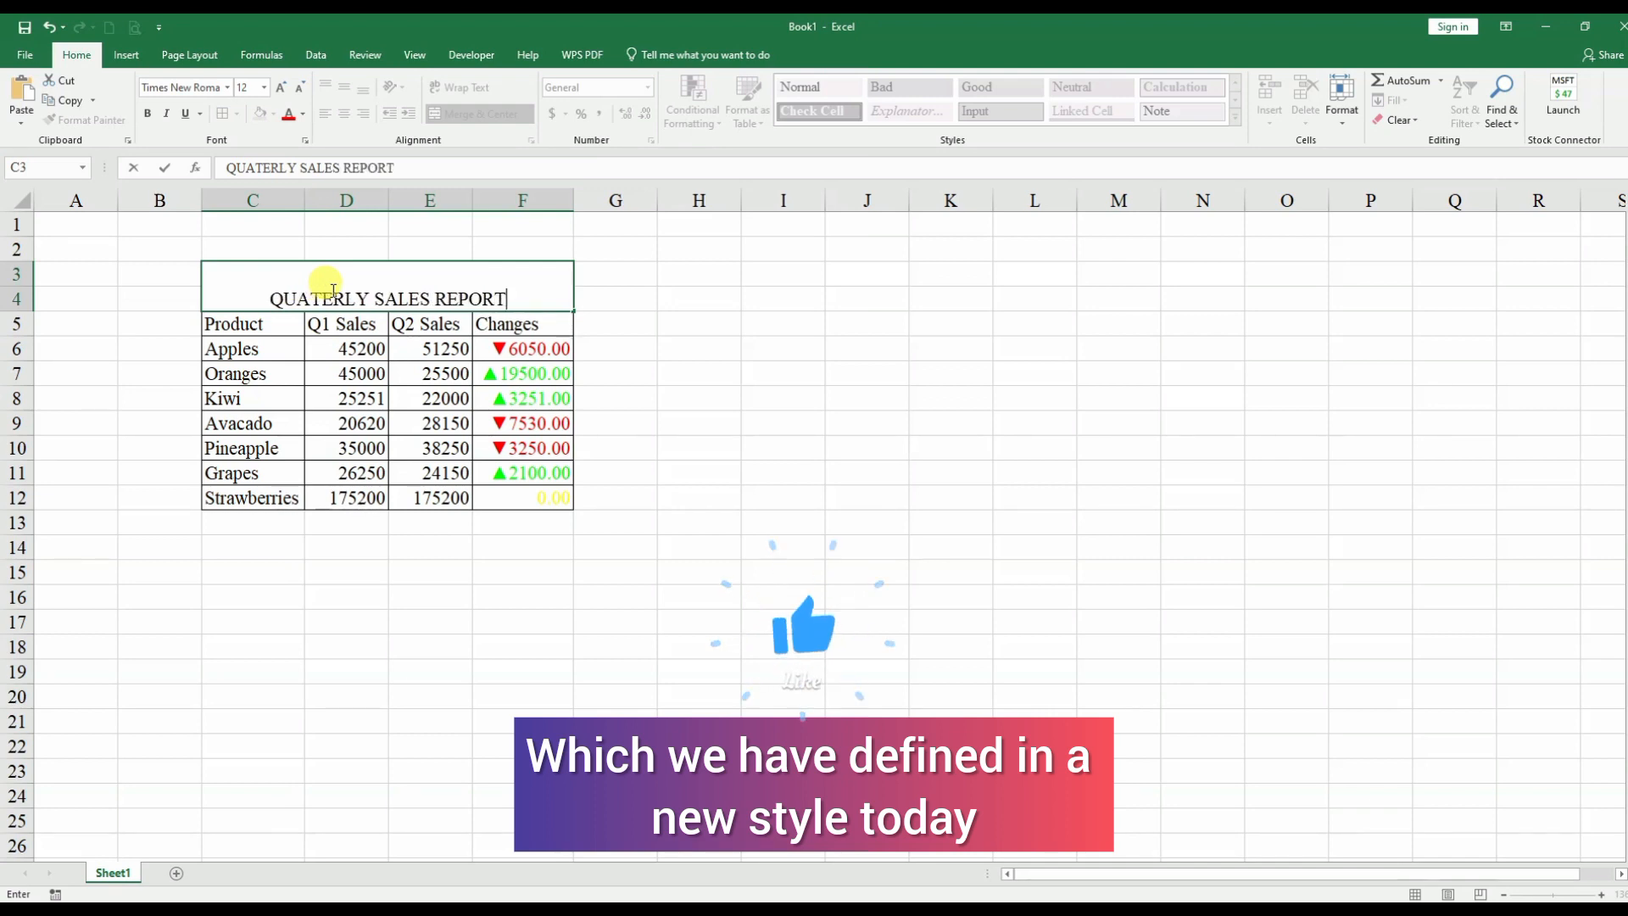
pyautogui.click(443, 568)
# Middle-align the report heading vertically and increase its font size to 16.
pyautogui.click(391, 280)
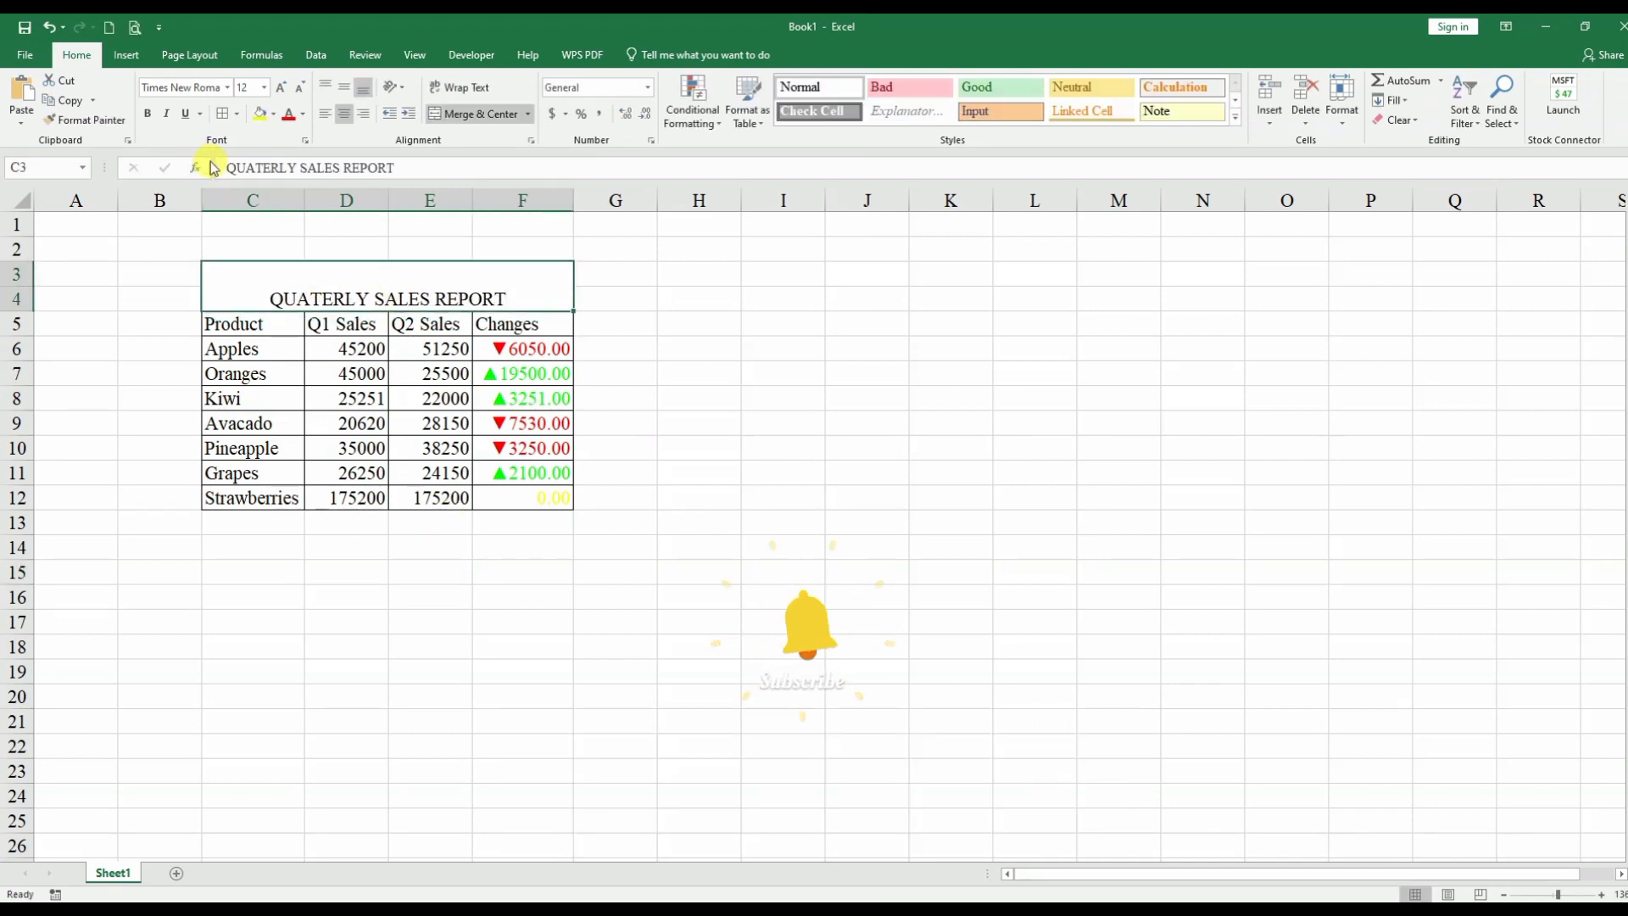
pyautogui.click(344, 86)
pyautogui.click(286, 88)
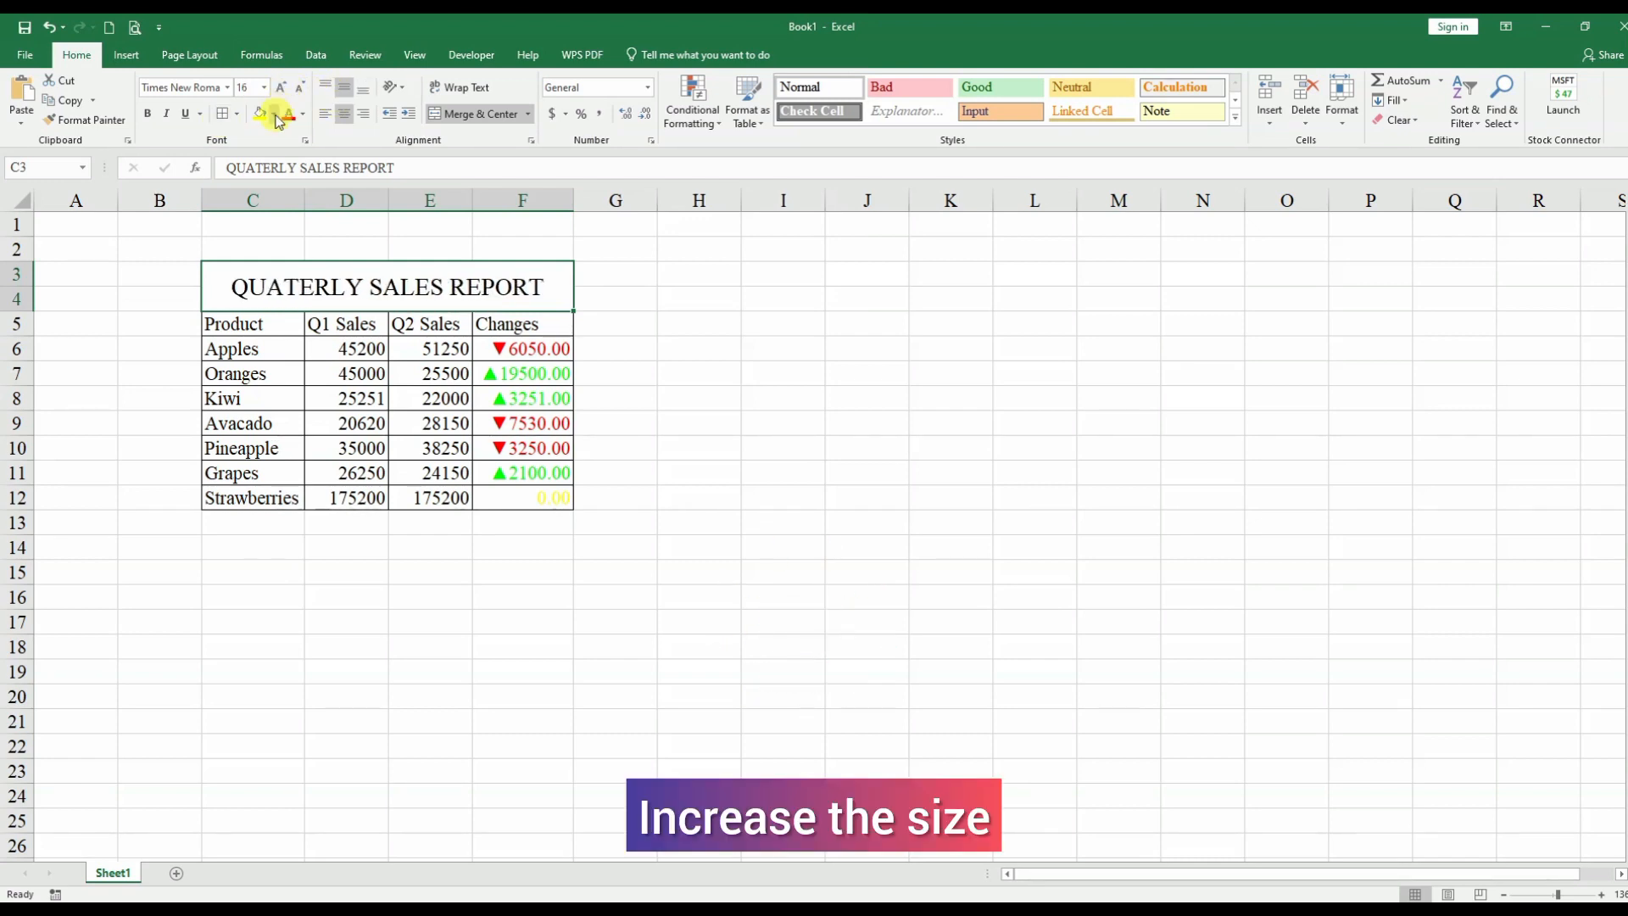
# Give the report heading a dark blue-gray fill with bold white text.
pyautogui.click(273, 114)
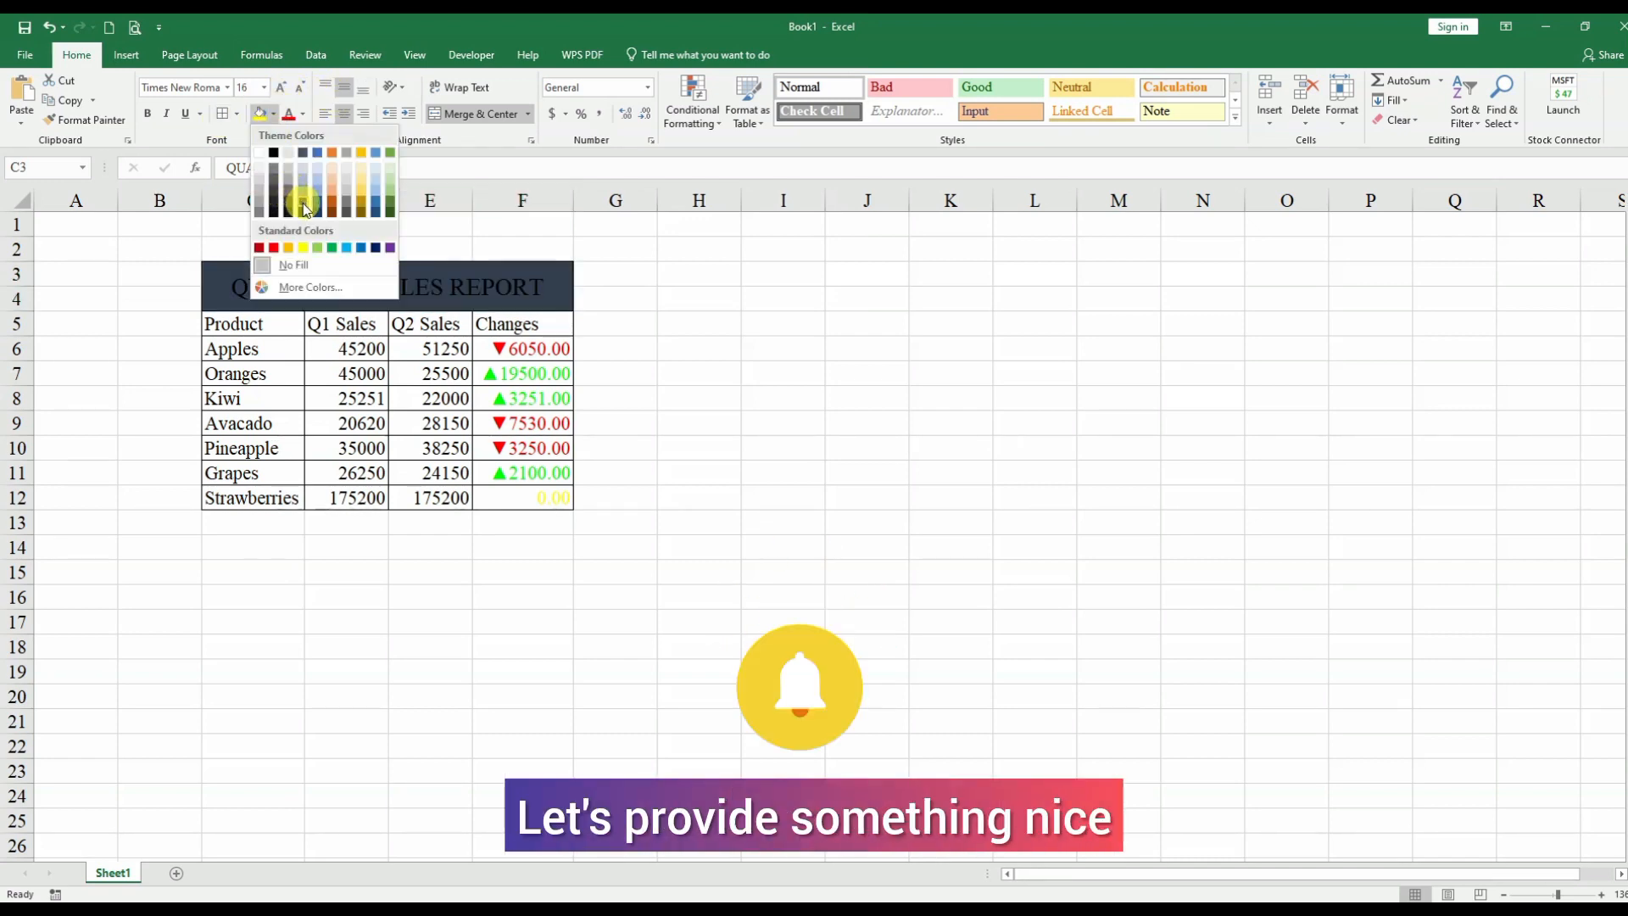
pyautogui.click(303, 204)
pyautogui.click(303, 115)
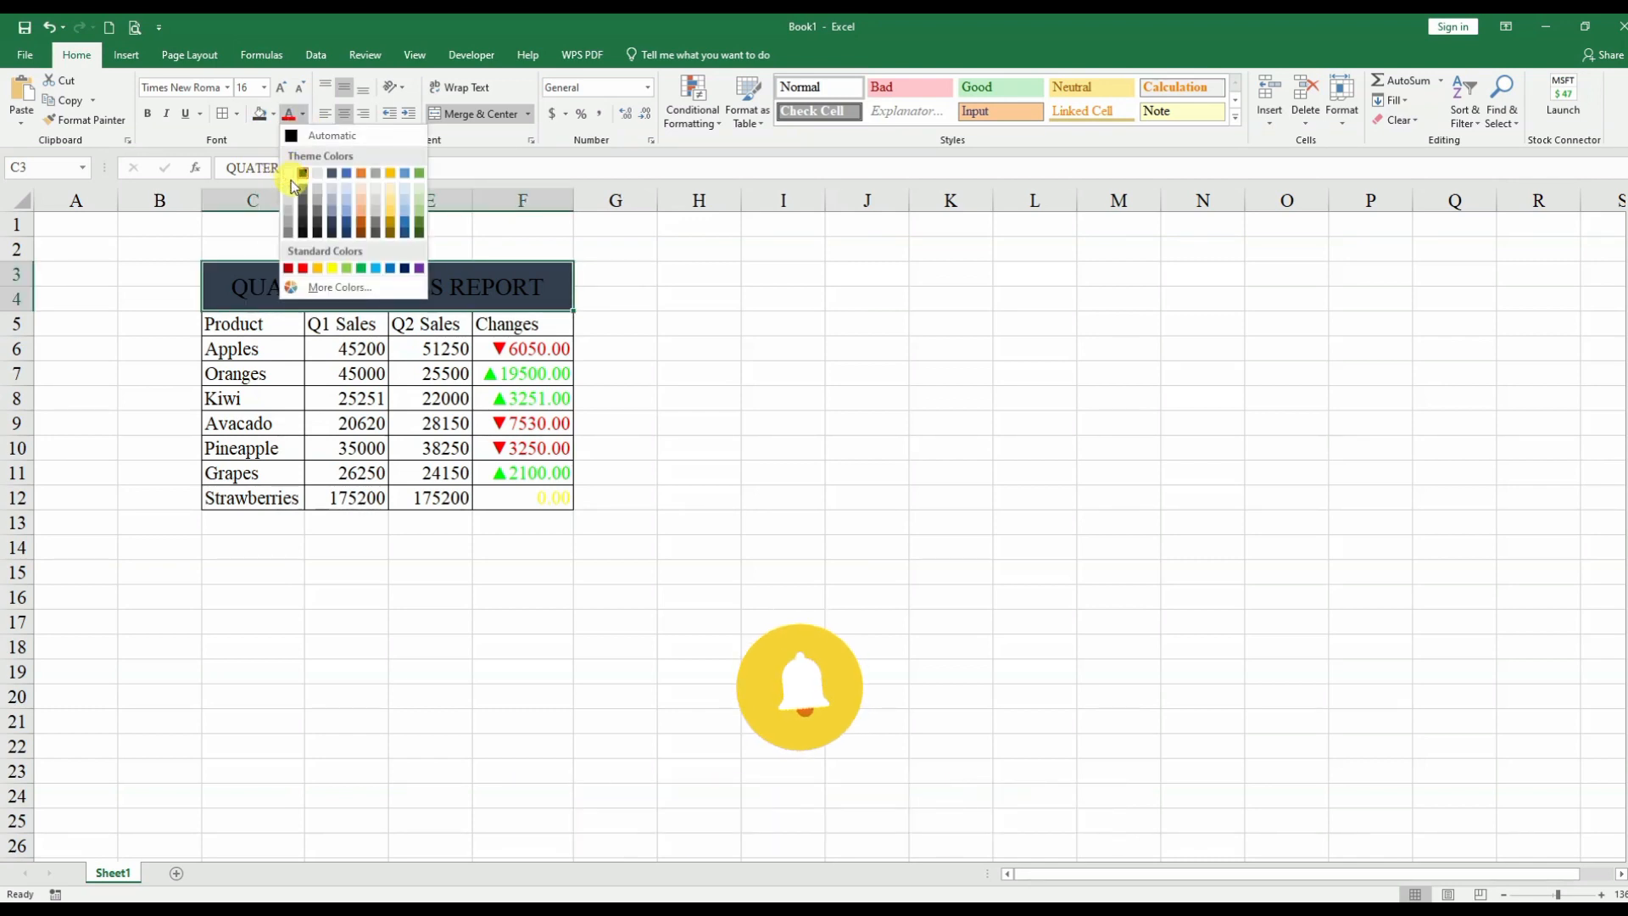
pyautogui.click(289, 173)
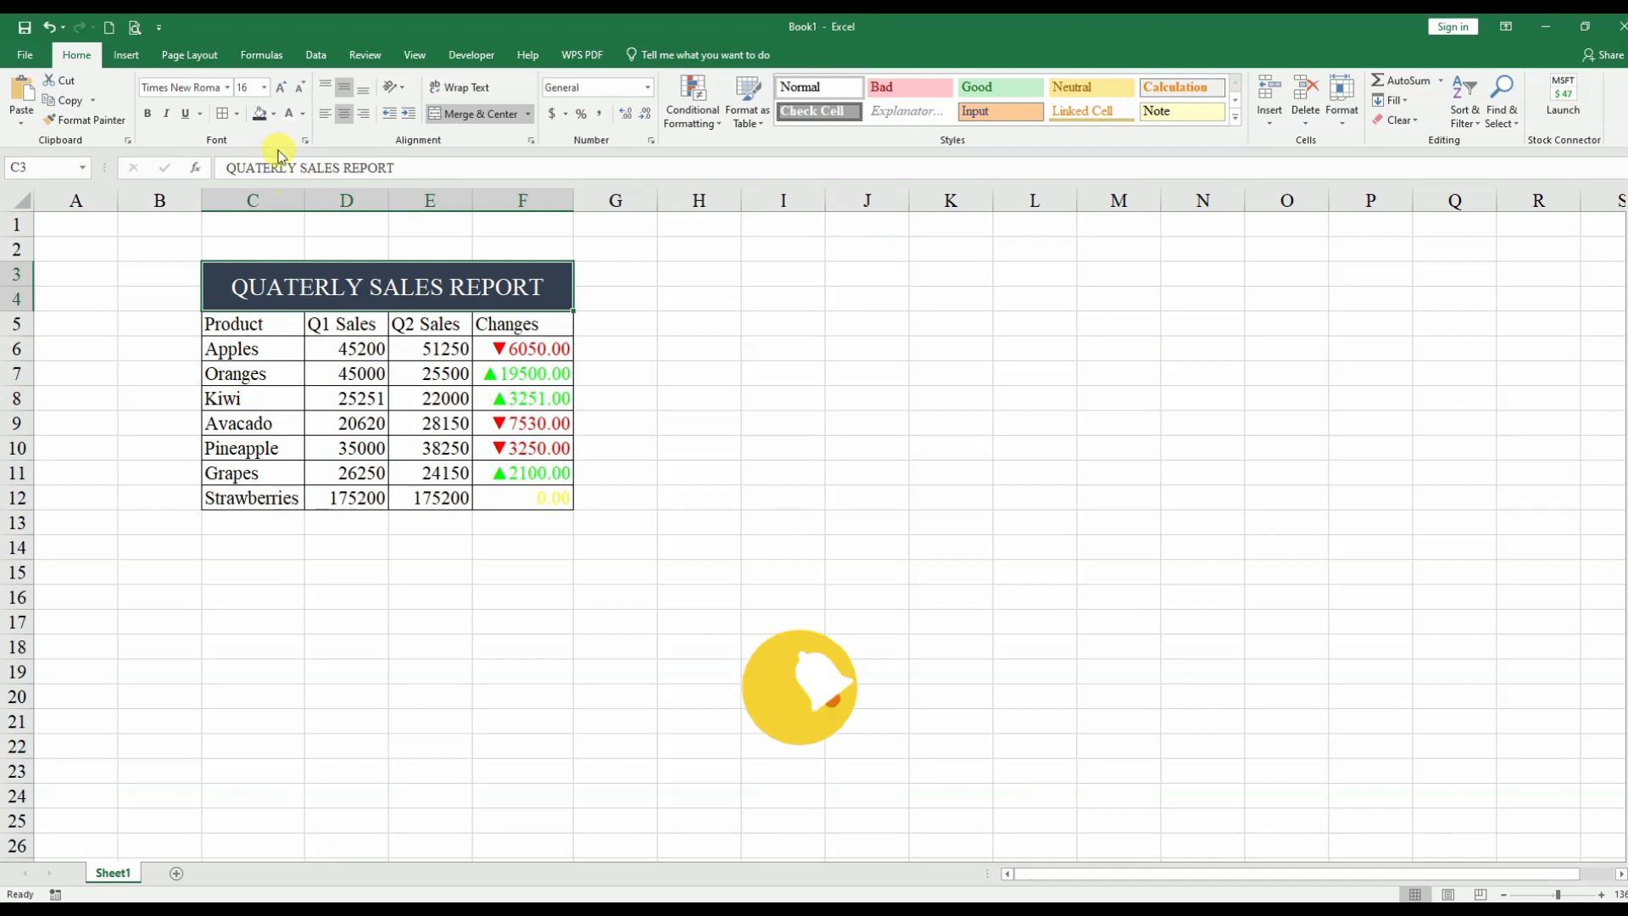
pyautogui.click(147, 113)
pyautogui.click(902, 448)
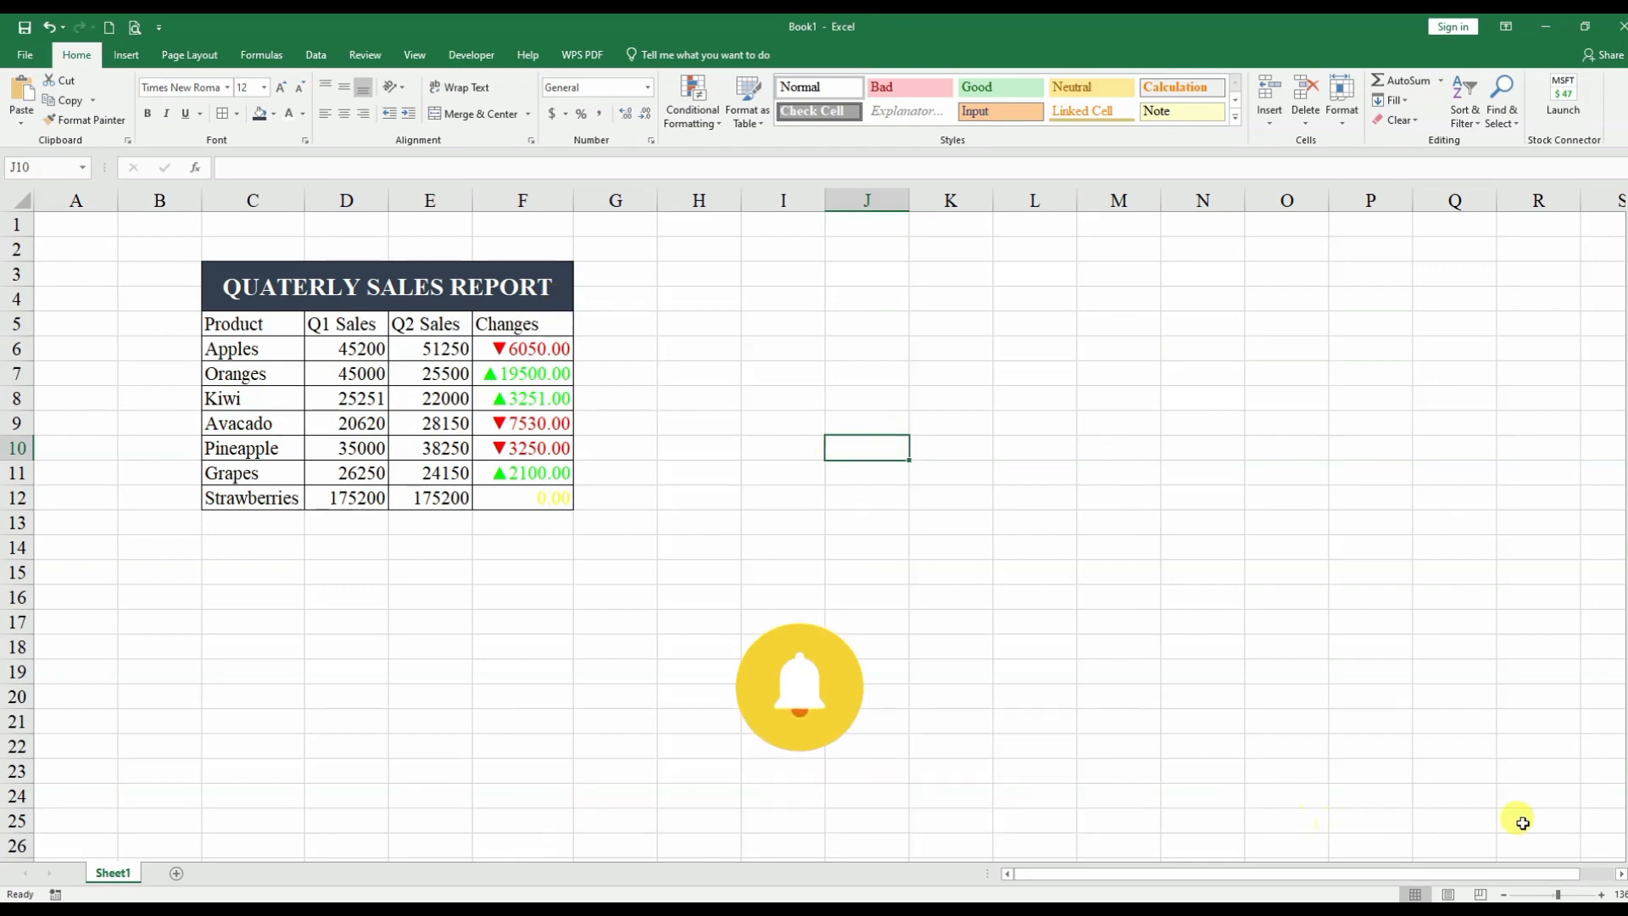
# Fill the column header row, C5:F5, with light orange.
pyautogui.click(1565, 894)
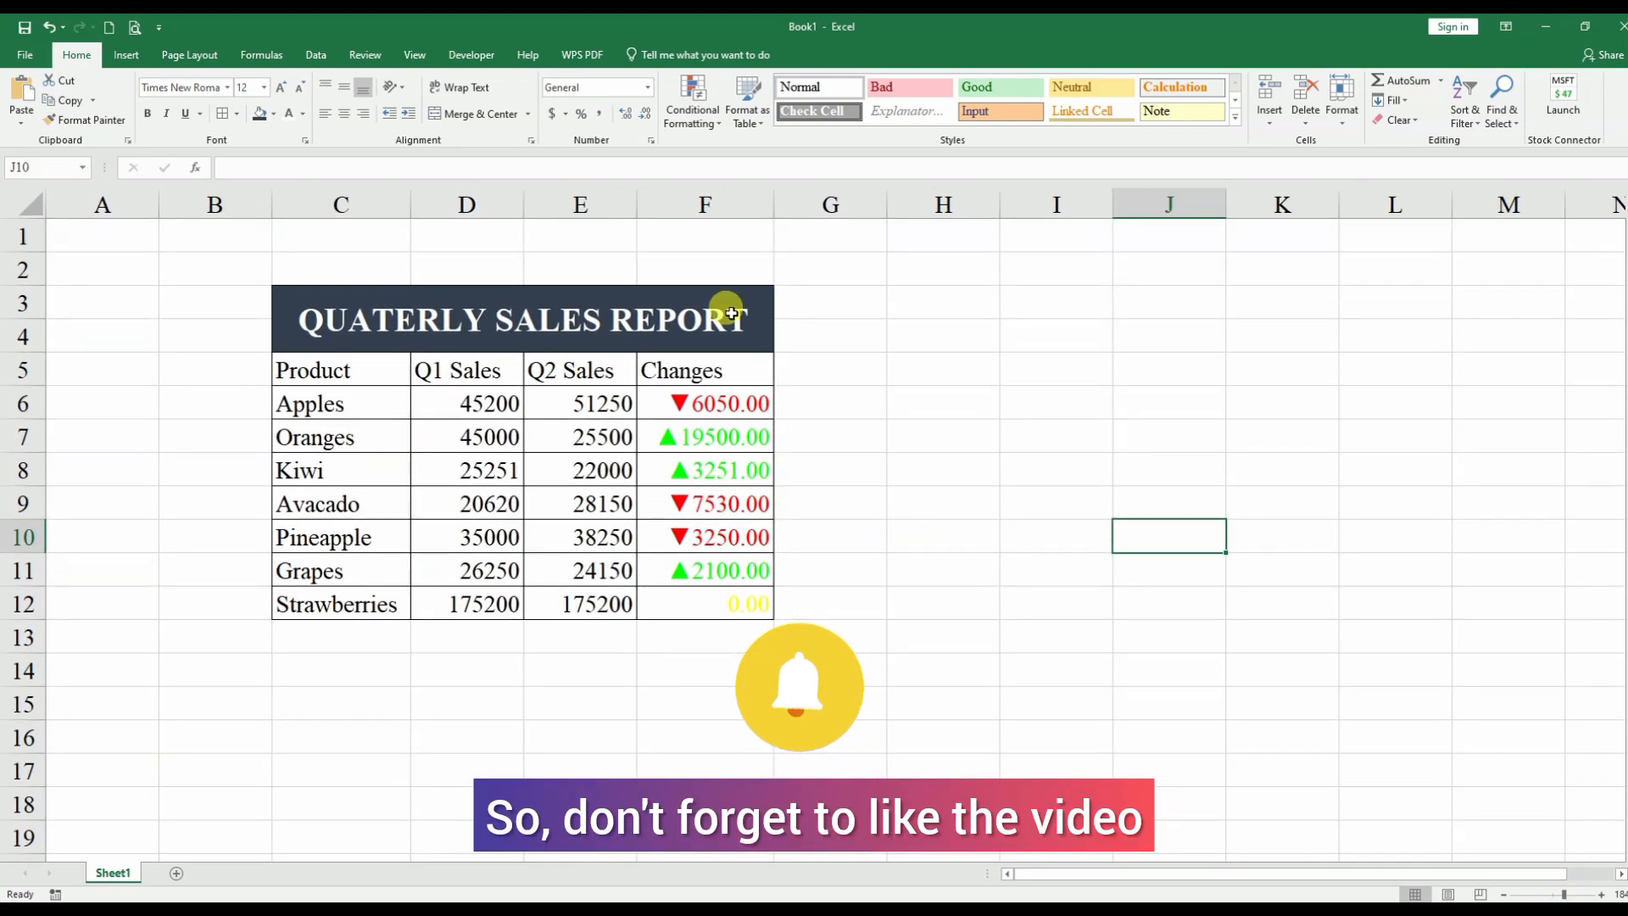
pyautogui.moveTo(676, 366); pyautogui.dragTo(364, 371)
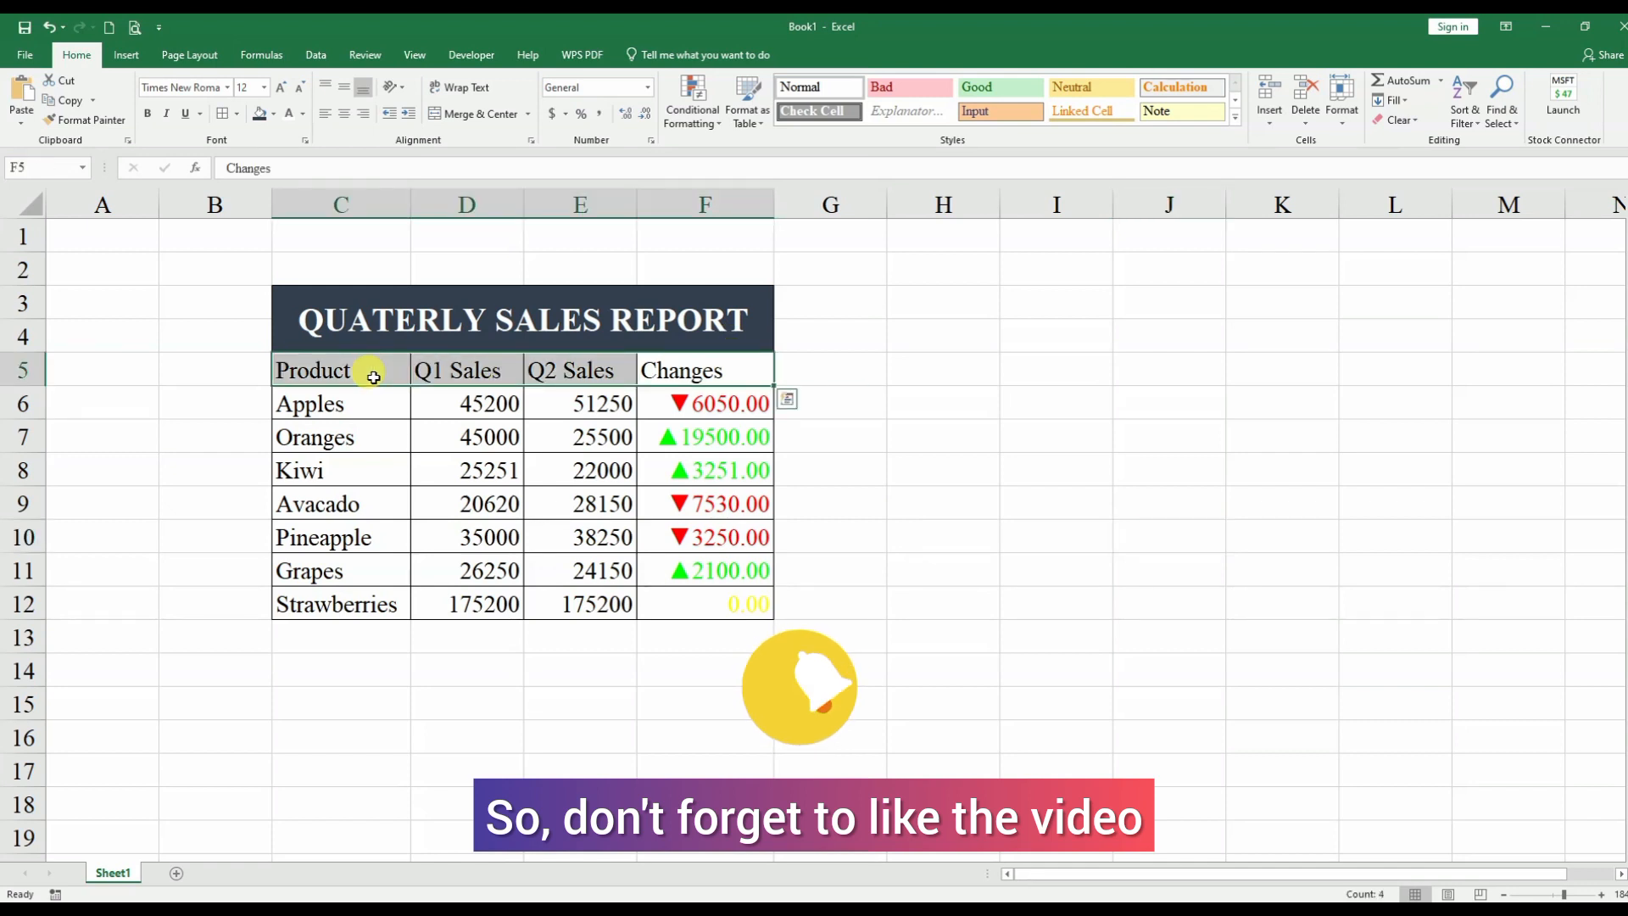
pyautogui.click(273, 115)
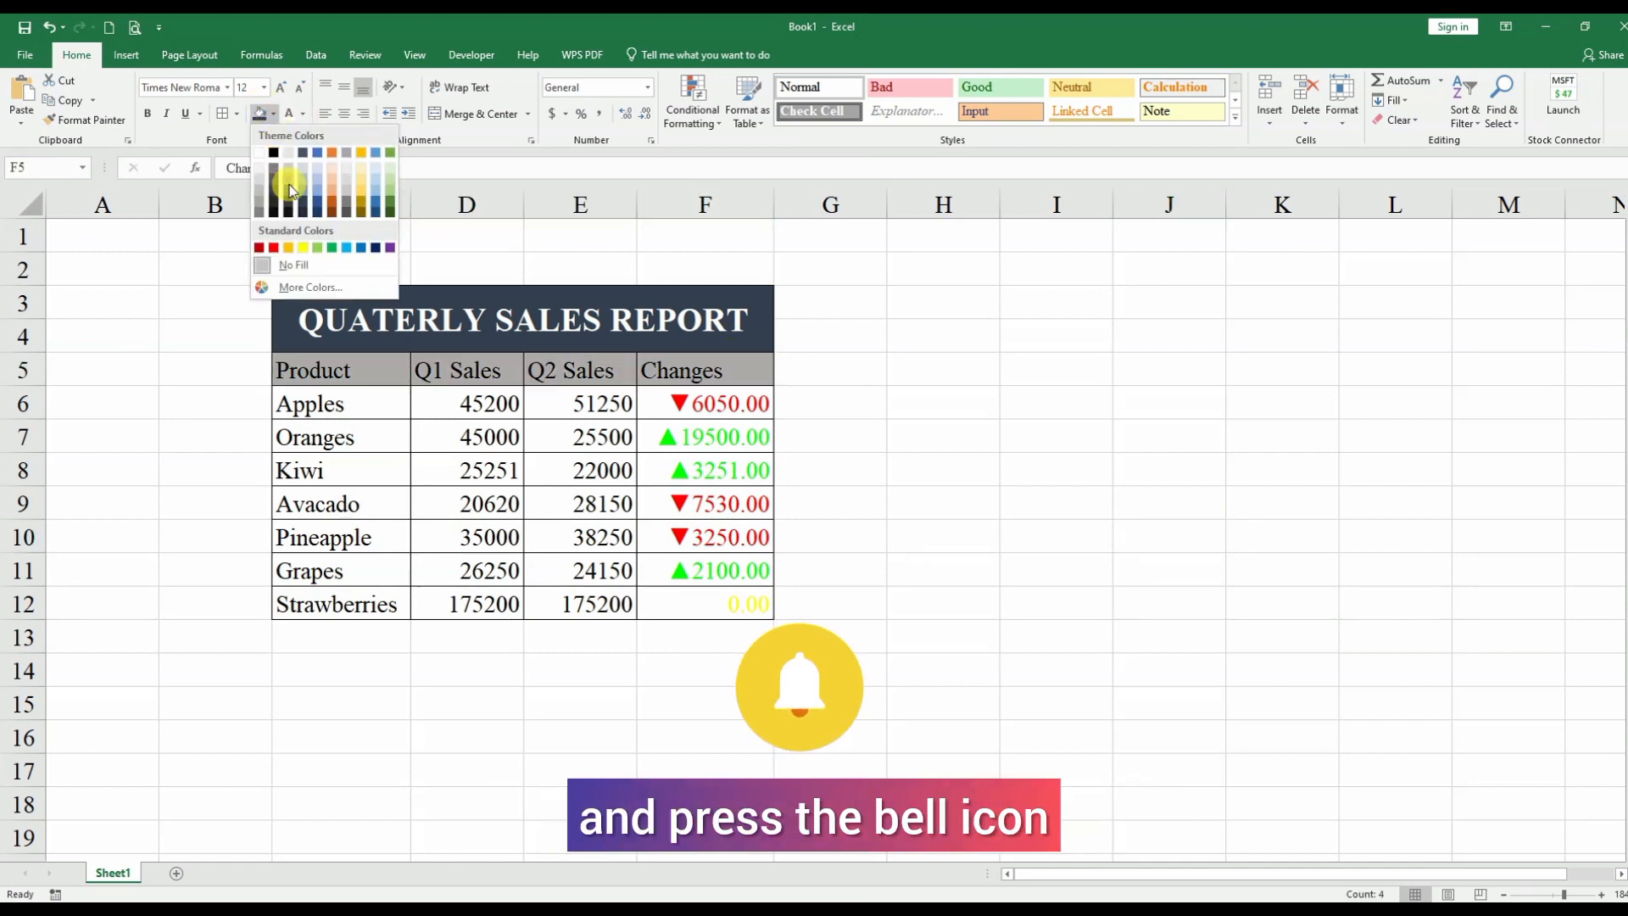
pyautogui.click(333, 182)
pyautogui.click(997, 461)
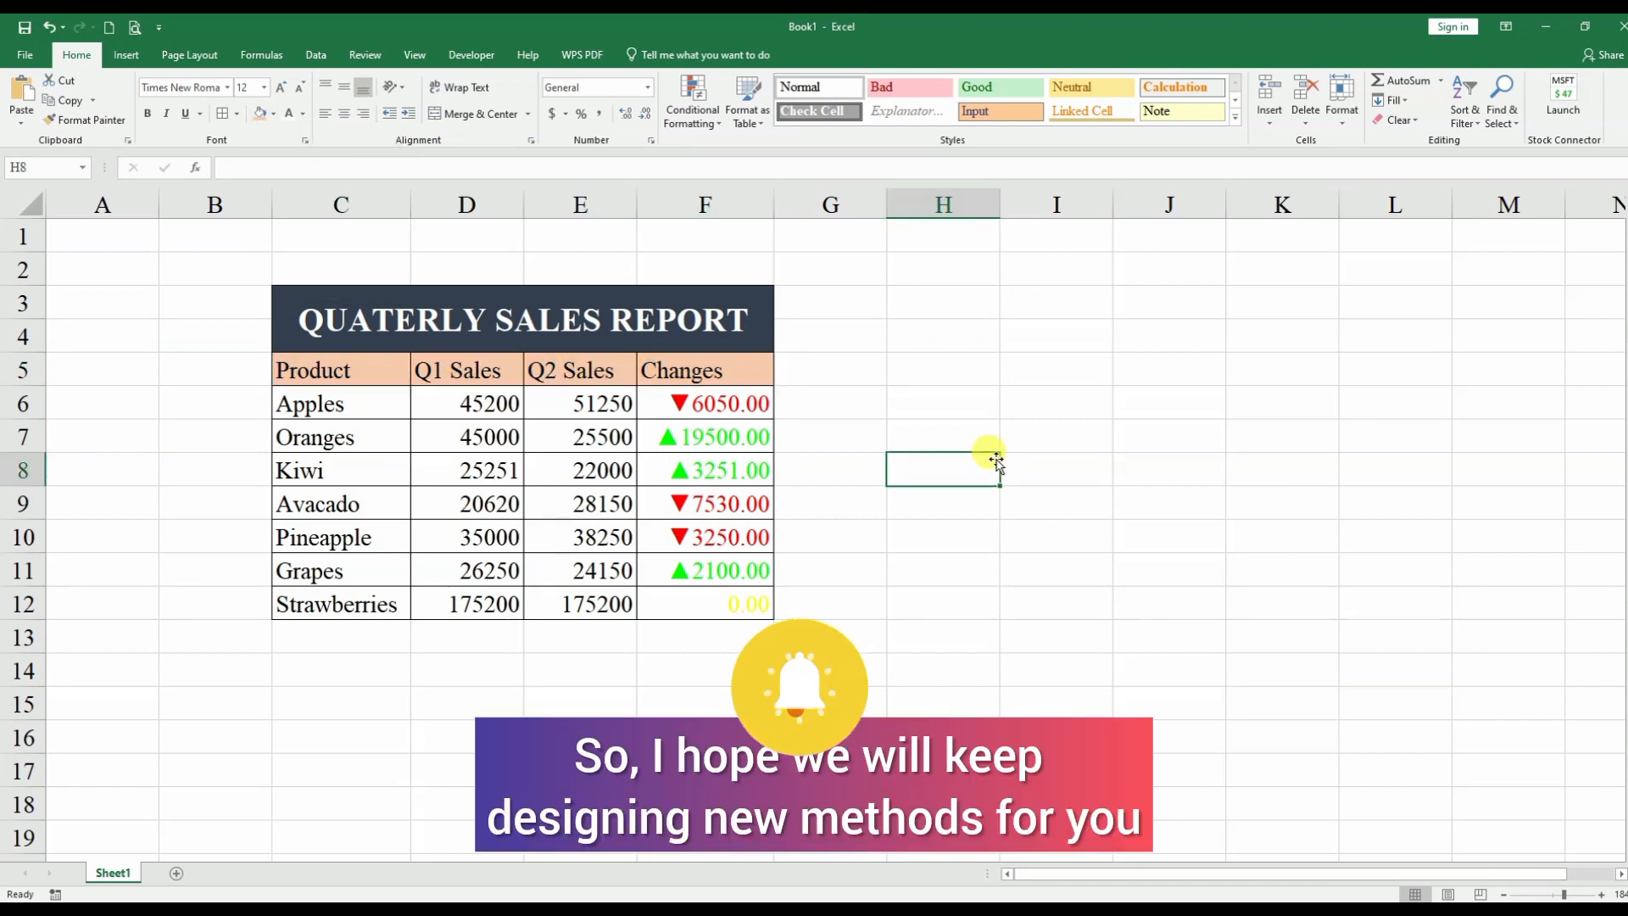